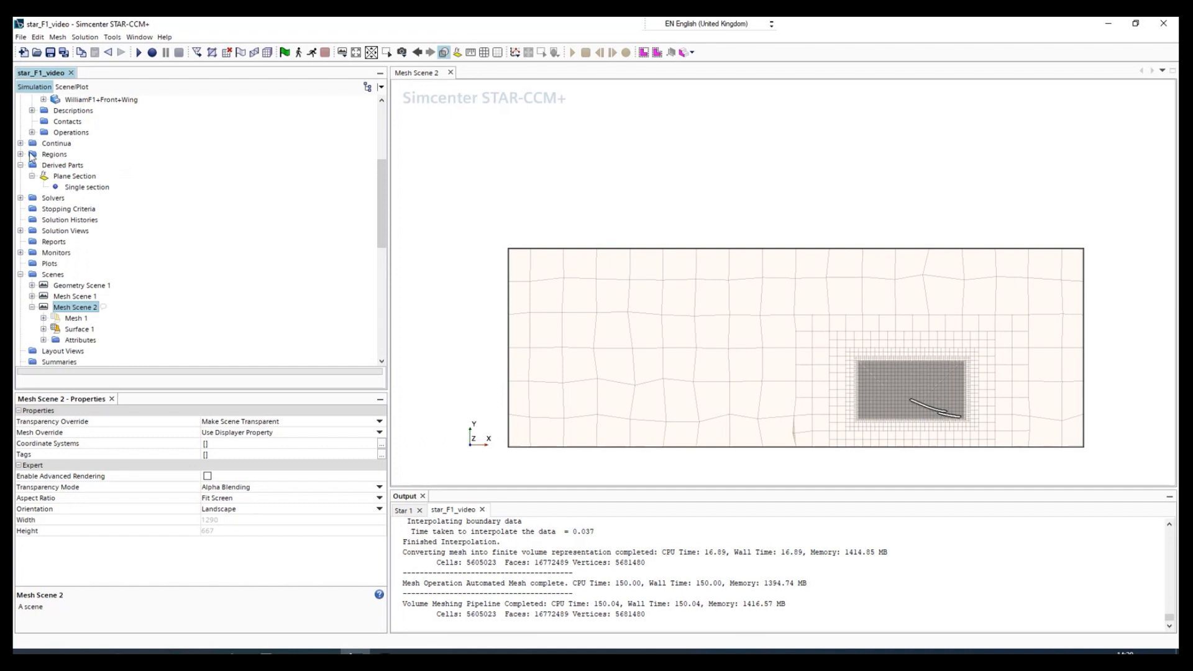
Open the model selection for the Physics 1 continuum and enable the Steady, Gas and Segregated Flow models.
{"action": "scroll", "coordinate": [34, 236], "scroll_direction": "up", "scroll_amount": 2}
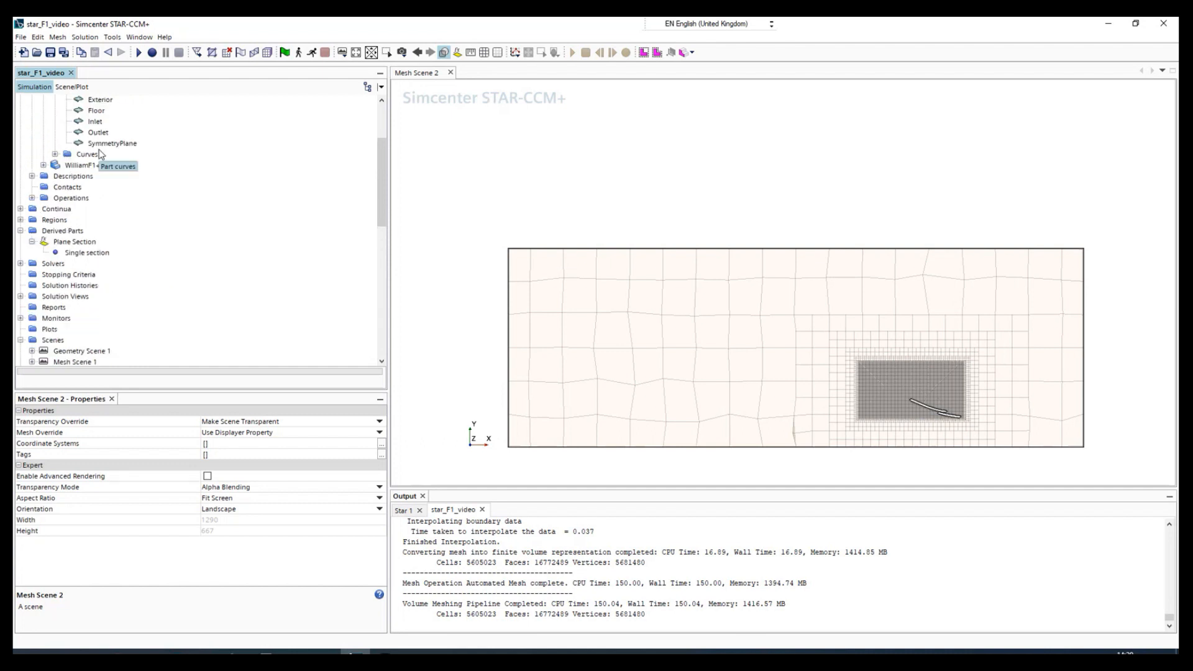
{"action": "scroll", "coordinate": [50, 233], "scroll_direction": "up", "scroll_amount": 2}
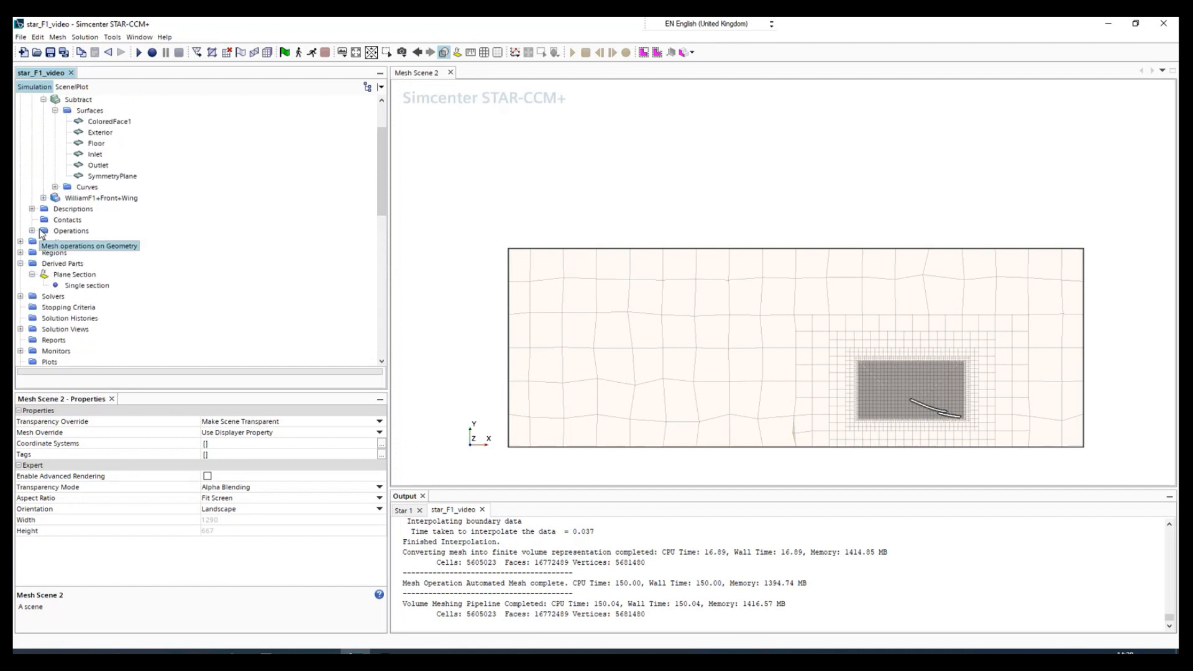
{"action": "scroll", "coordinate": [73, 265], "scroll_direction": "down", "scroll_amount": 2}
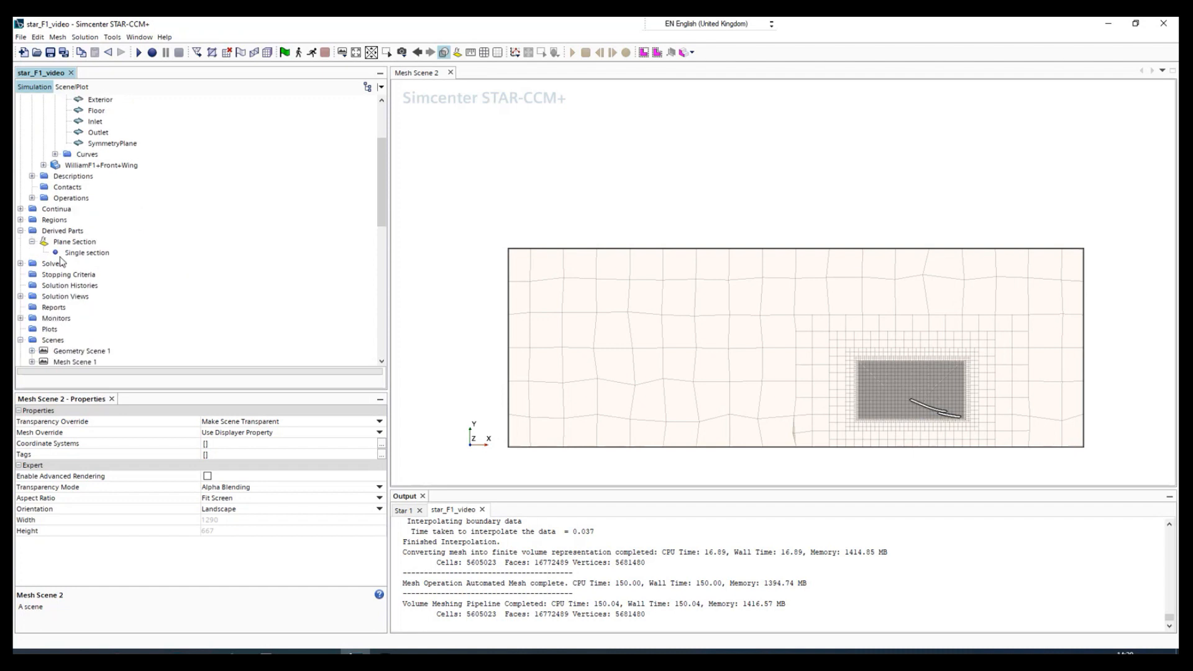
{"action": "left_click", "coordinate": [20, 209]}
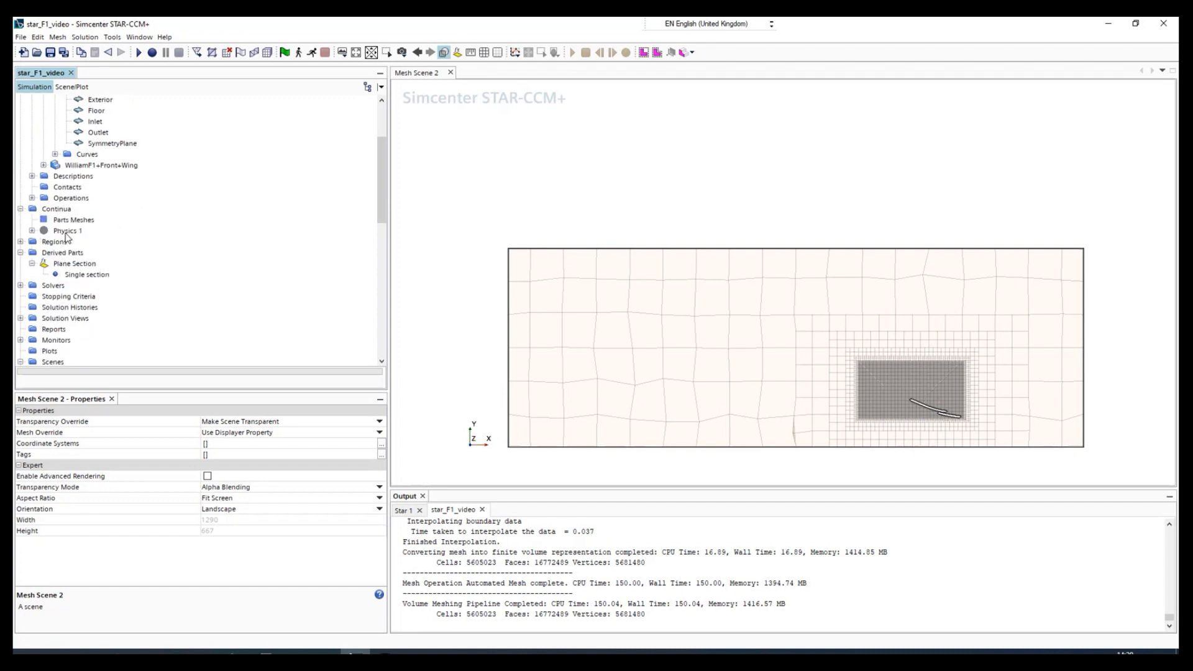
{"action": "left_click", "coordinate": [31, 231]}
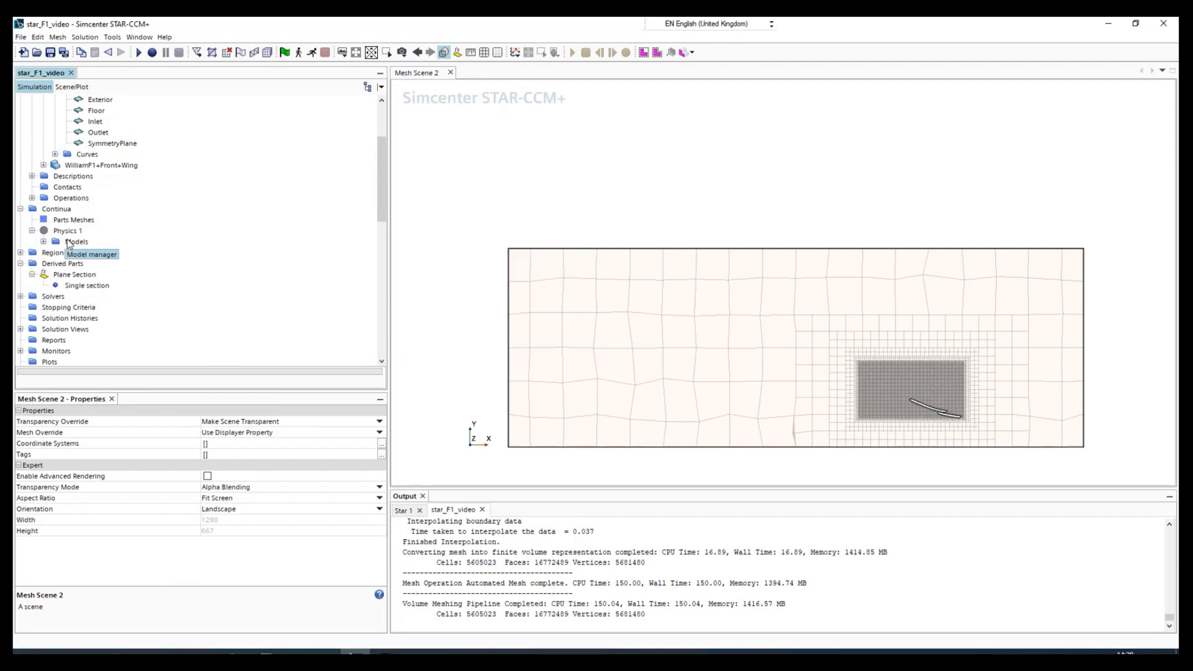
{"action": "double_click", "coordinate": [77, 241]}
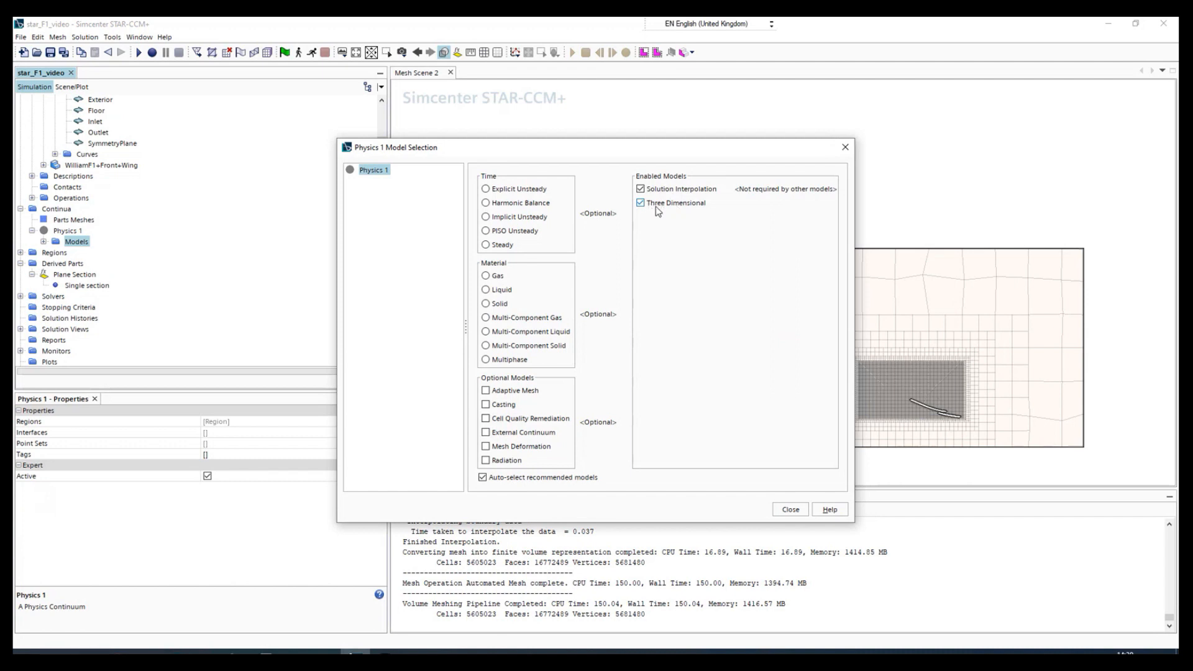
{"action": "left_click", "coordinate": [500, 246]}
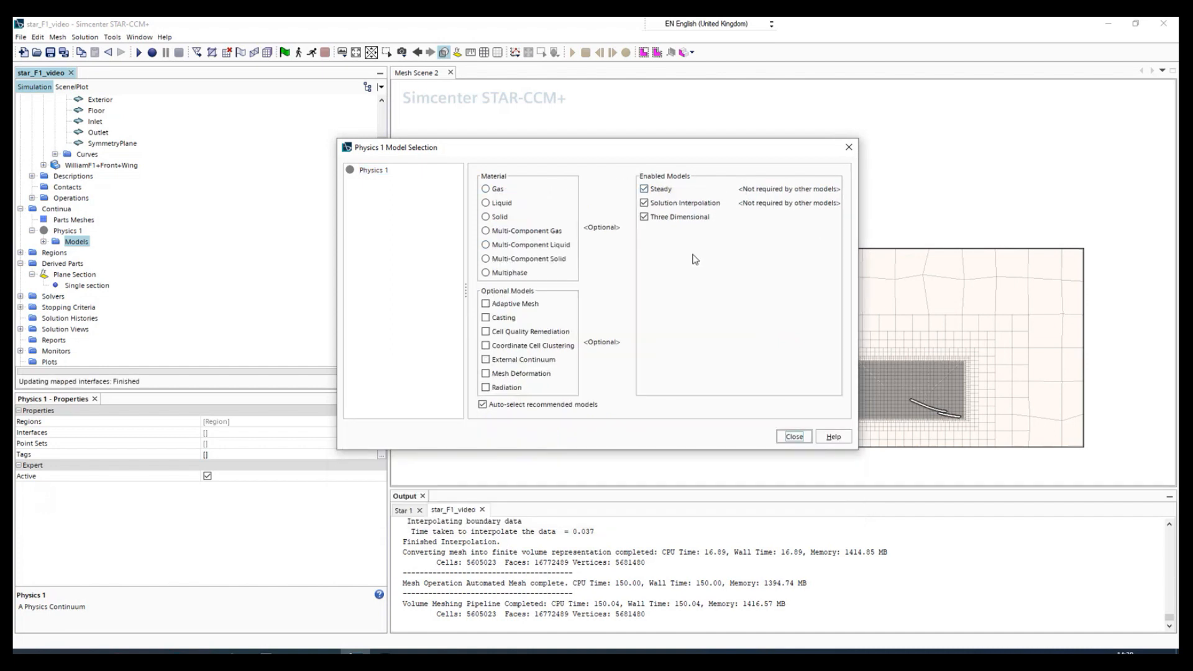
{"action": "left_click", "coordinate": [486, 190]}
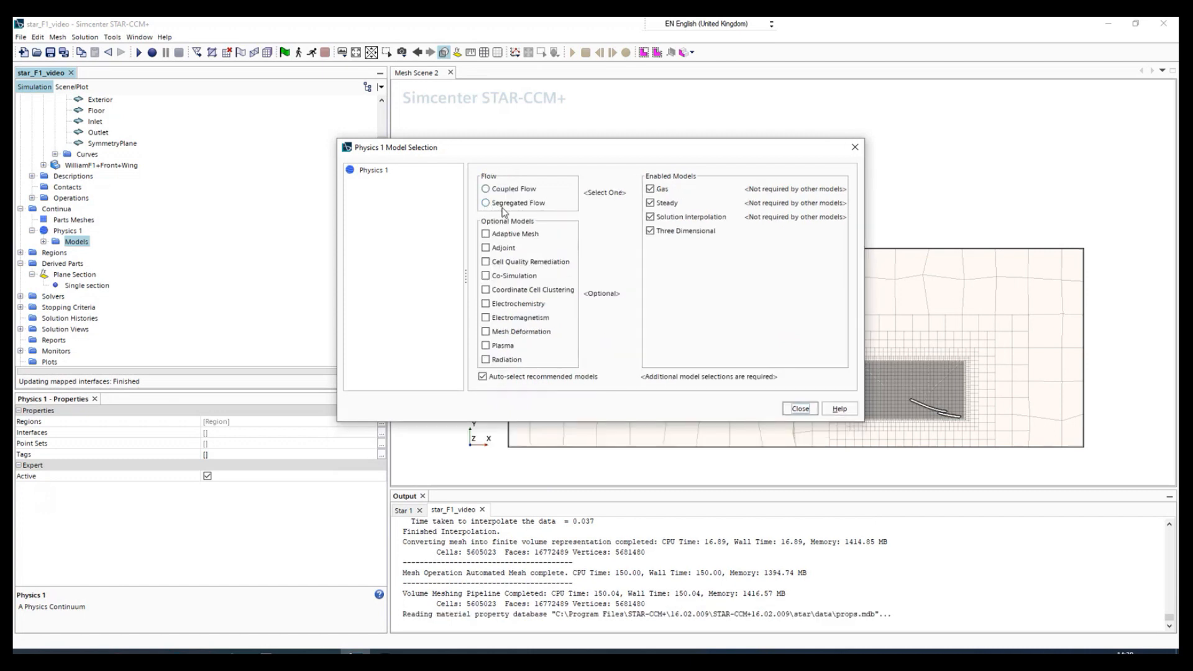
{"action": "left_click", "coordinate": [497, 205]}
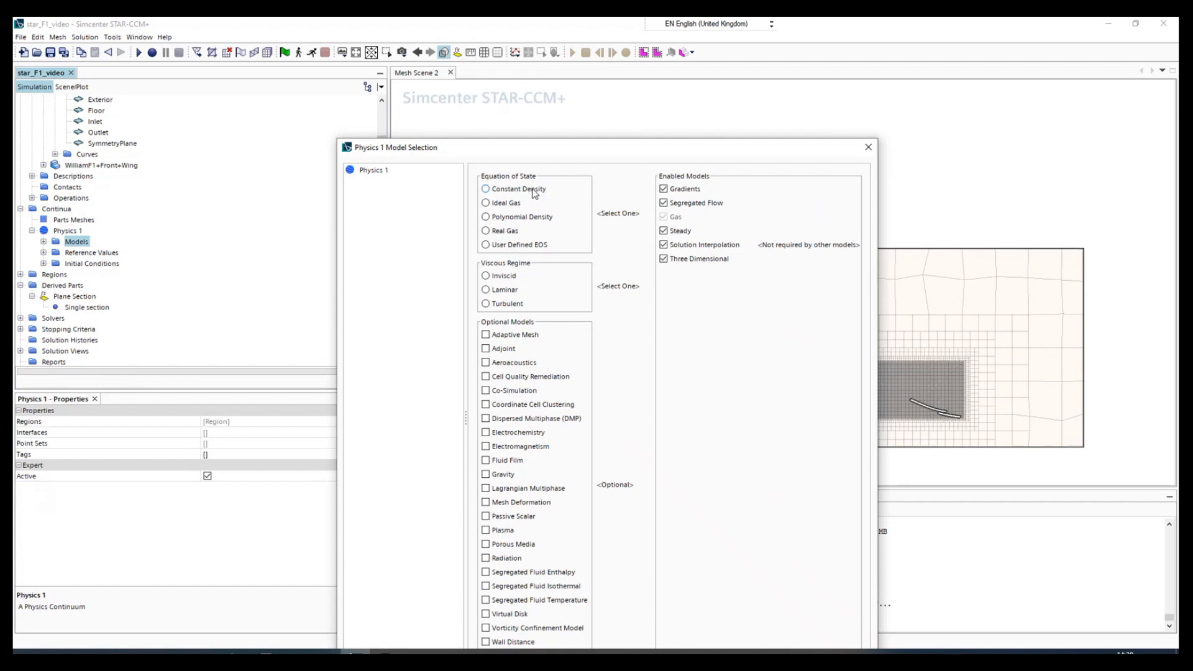
Add Constant Density, Turbulent and K-Omega Turbulence to the Physics 1 models and close the model selection.
{"action": "left_click", "coordinate": [486, 190]}
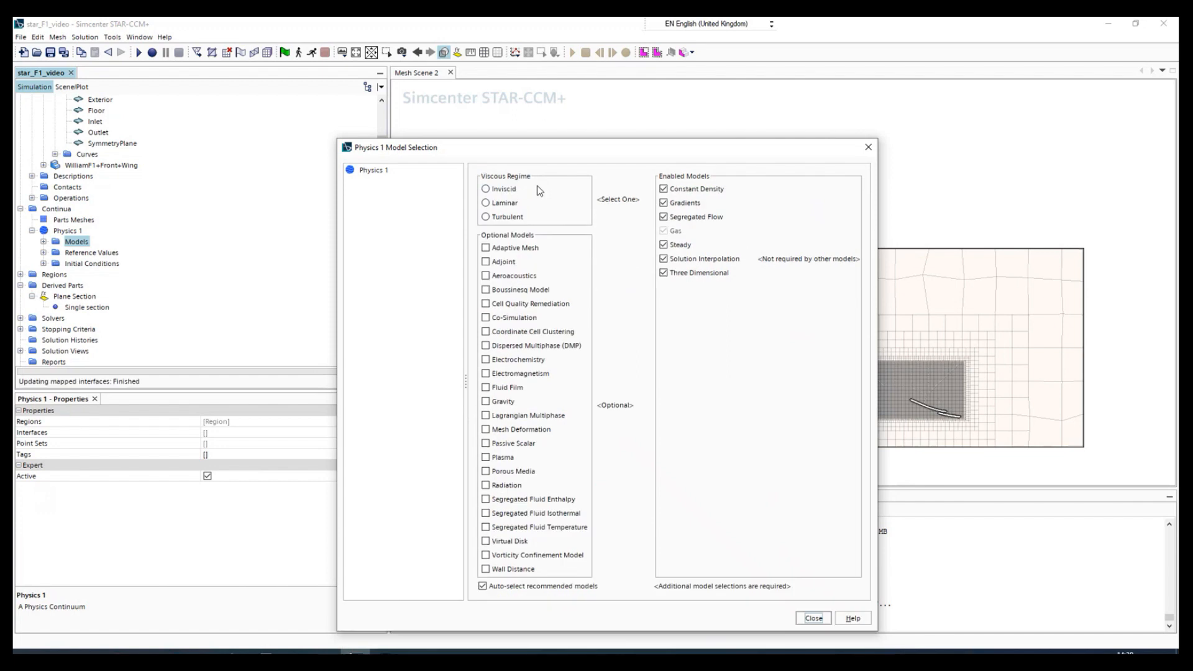
{"action": "left_click", "coordinate": [506, 217]}
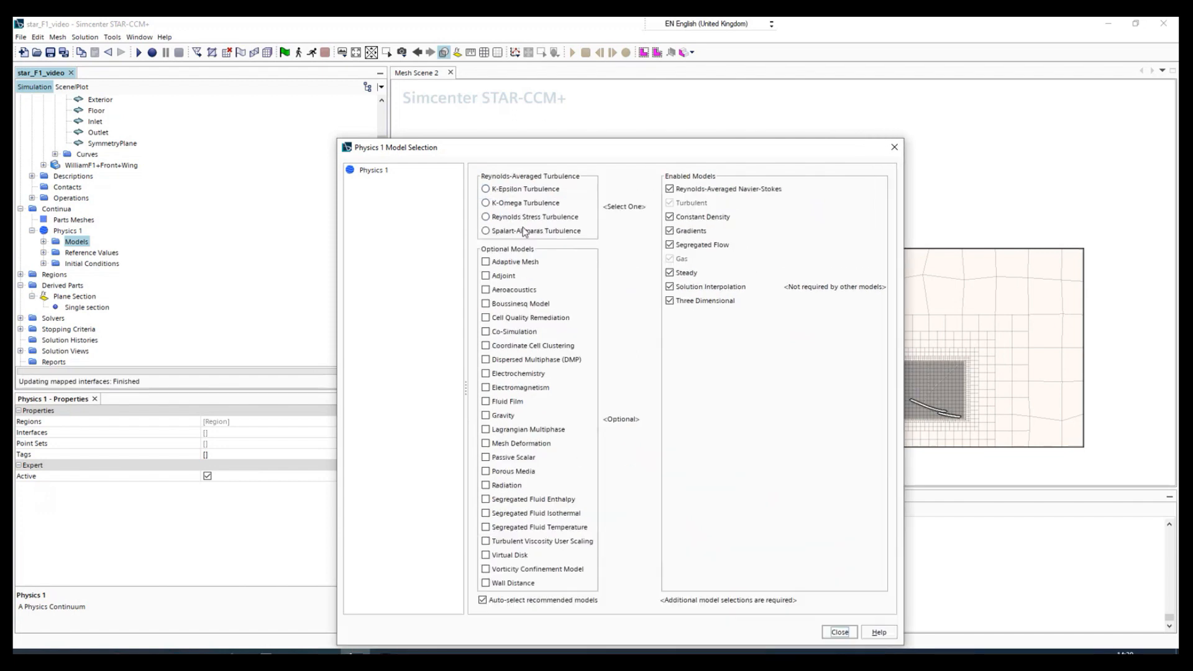
{"action": "left_click", "coordinate": [487, 204]}
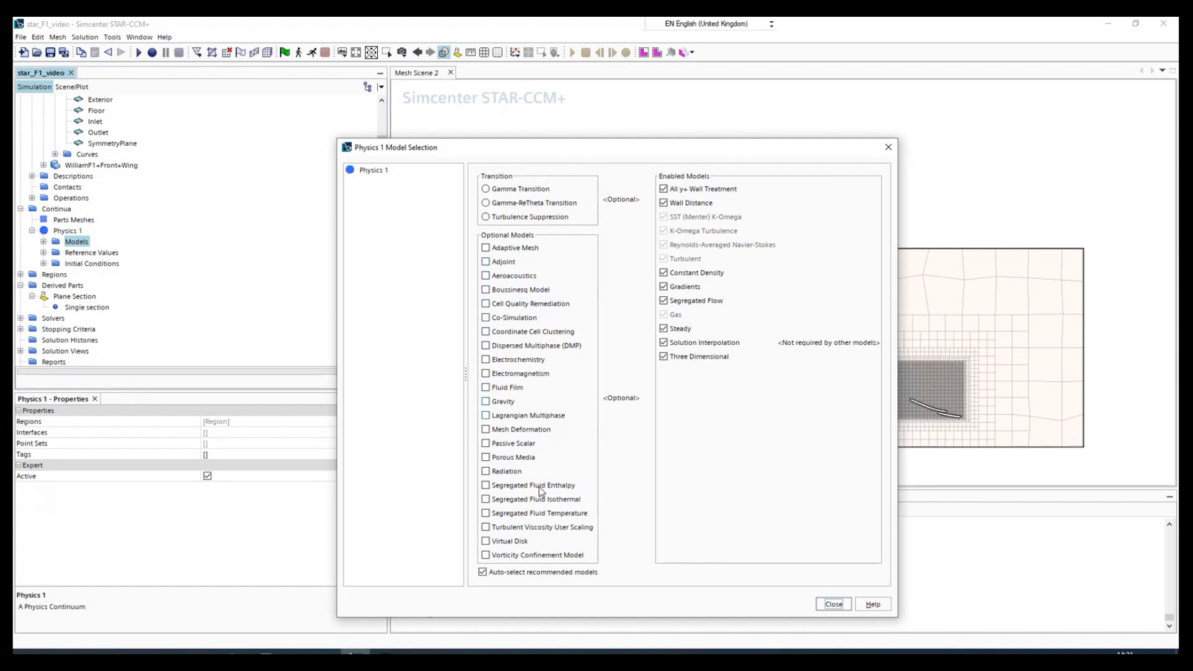
{"action": "left_click", "coordinate": [834, 605]}
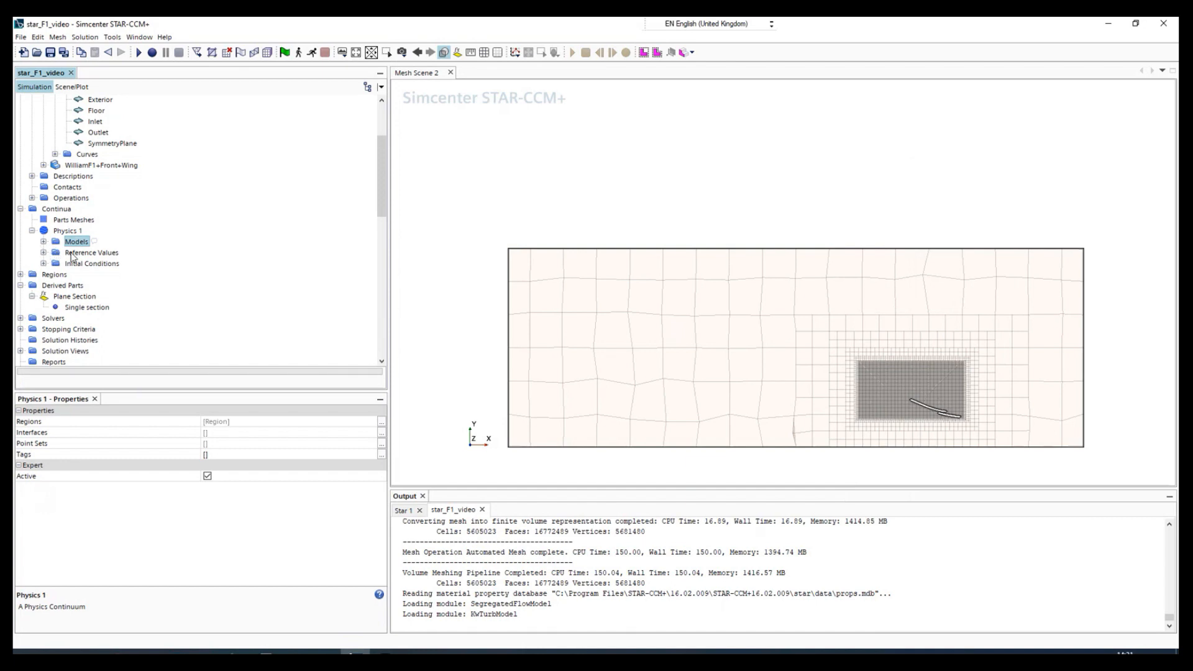
Review the Physics 1 reference values, including Reference Pressure, and the initial condition for pressure.
{"action": "left_click", "coordinate": [44, 256]}
{"action": "left_click", "coordinate": [44, 253]}
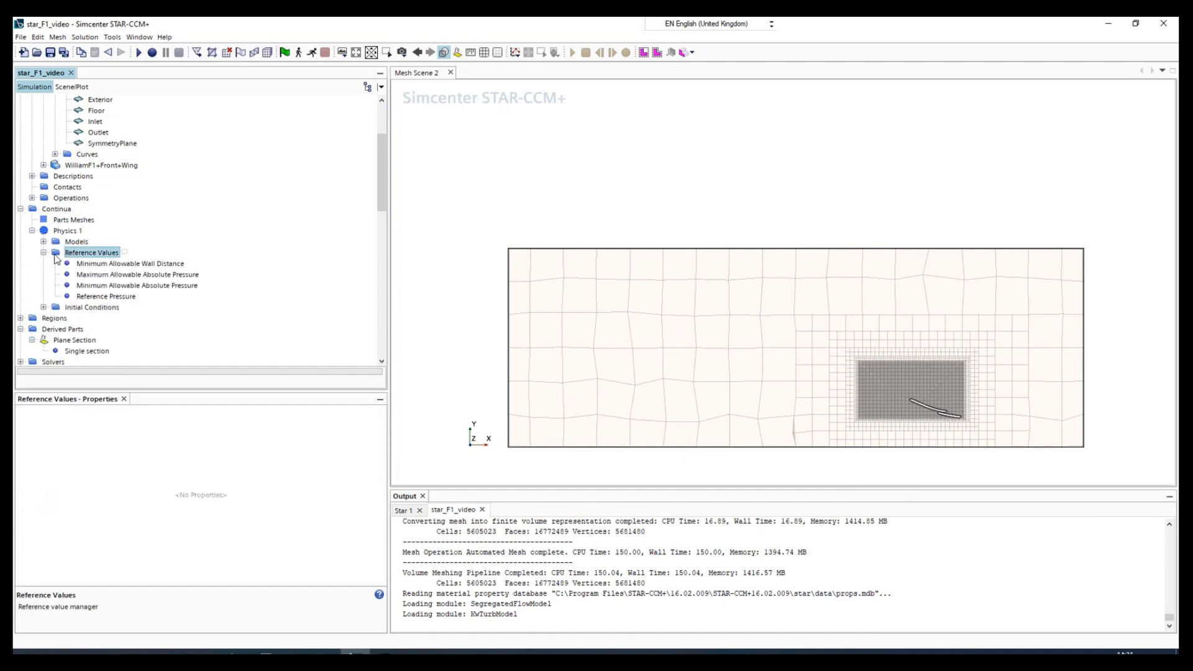
{"action": "left_click", "coordinate": [82, 263]}
{"action": "left_click", "coordinate": [97, 296]}
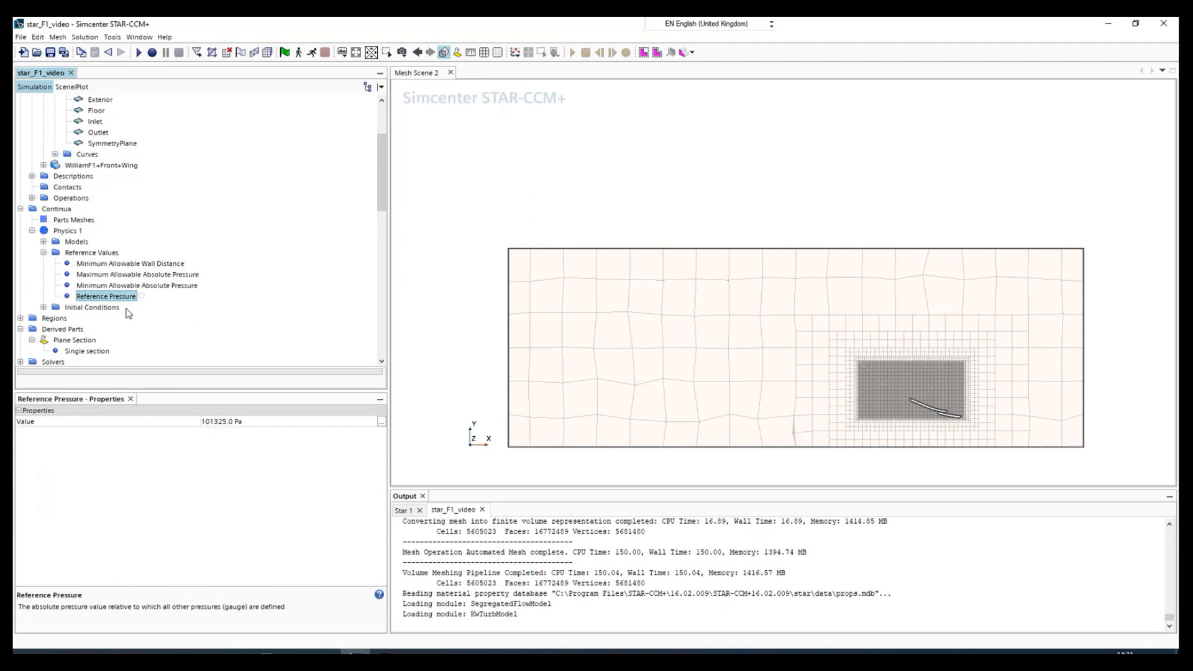
{"action": "left_click", "coordinate": [43, 307]}
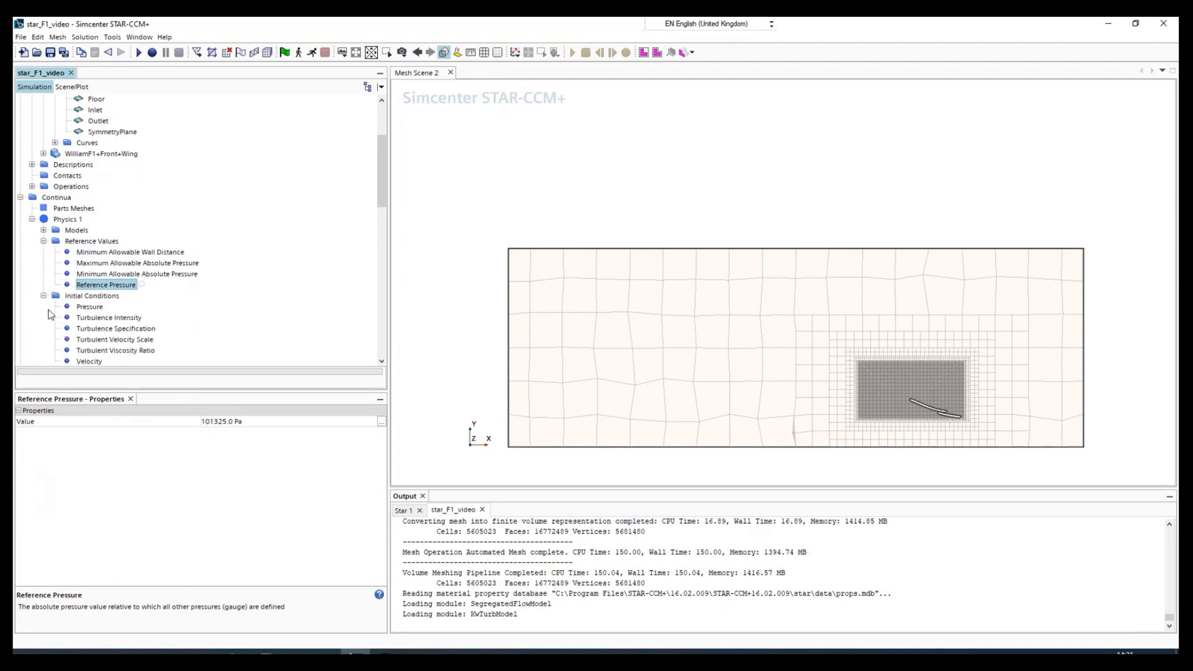
{"action": "left_click", "coordinate": [92, 306]}
{"action": "scroll", "coordinate": [104, 333], "scroll_direction": "down", "scroll_amount": 1}
{"action": "left_click", "coordinate": [91, 242]}
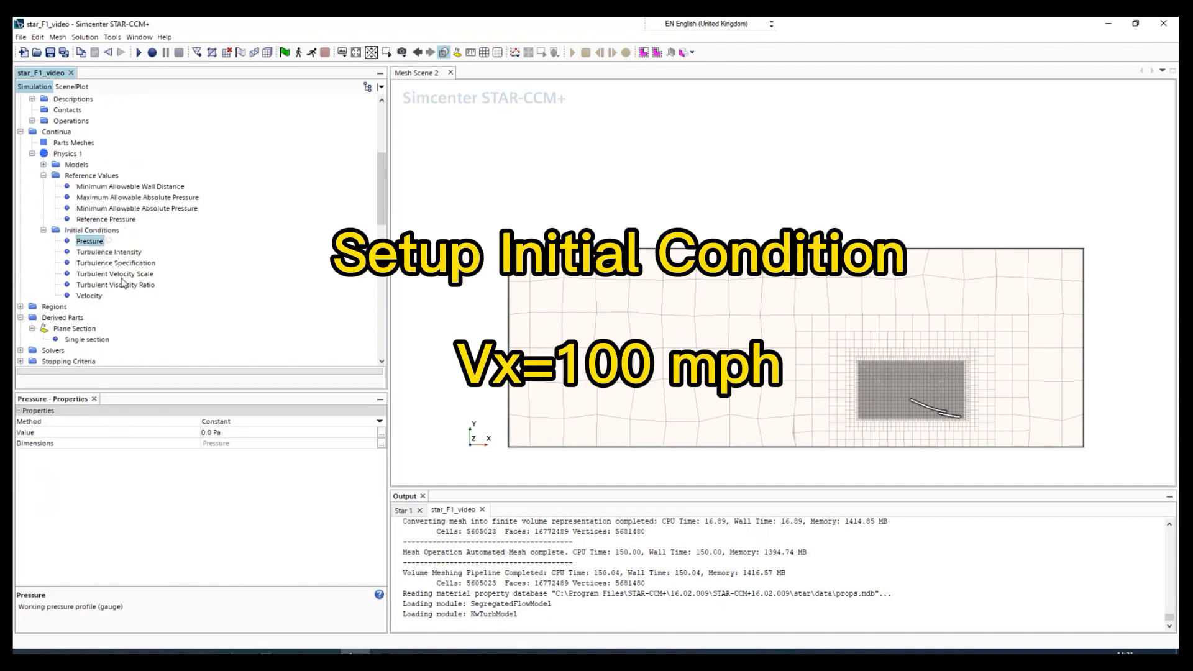
Set the initial velocity of Physics 1 to [-100, 0, 0] mph.
{"action": "left_click", "coordinate": [89, 296]}
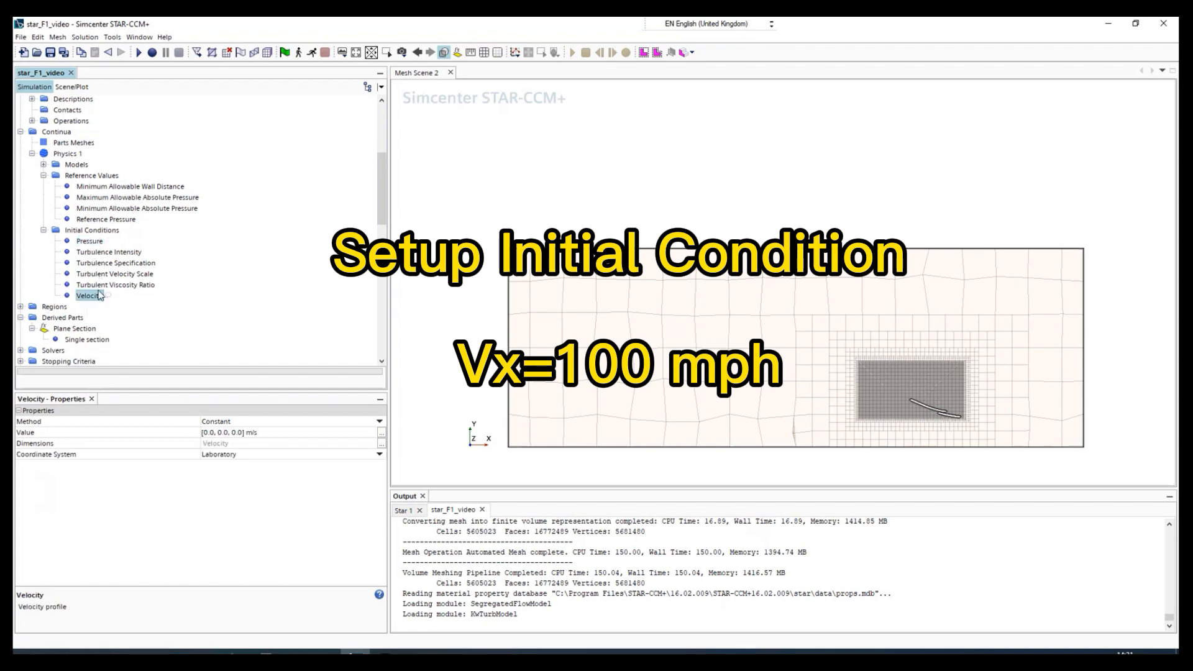
{"action": "left_click", "coordinate": [211, 432]}
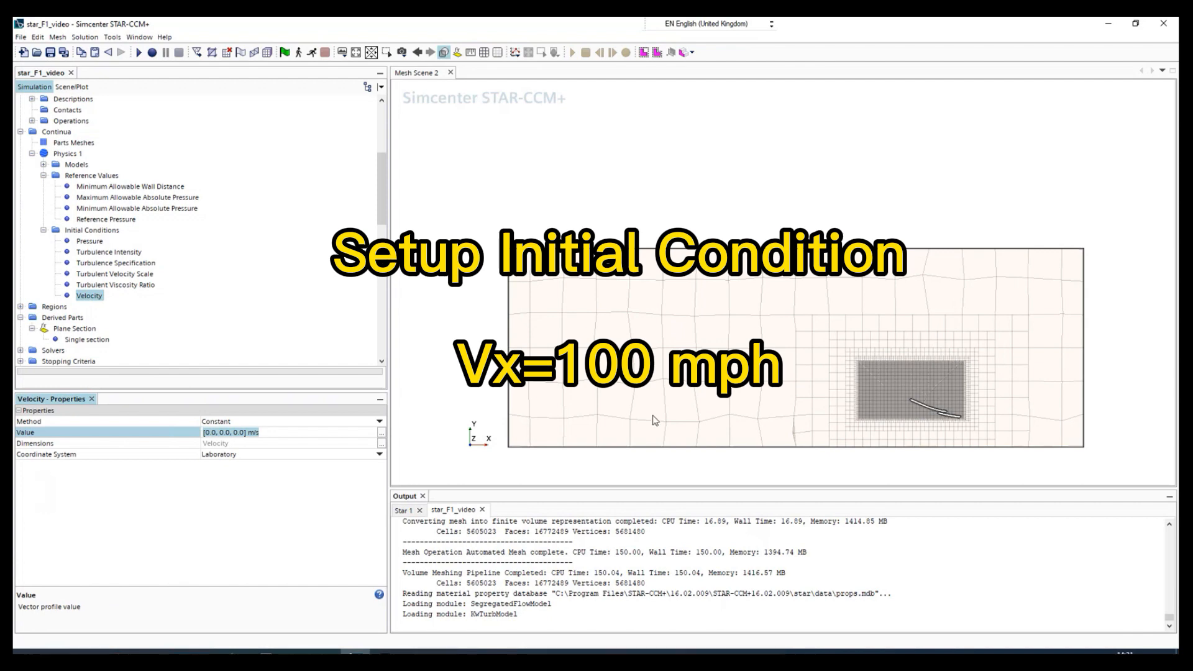
{"action": "left_click", "coordinate": [226, 432]}
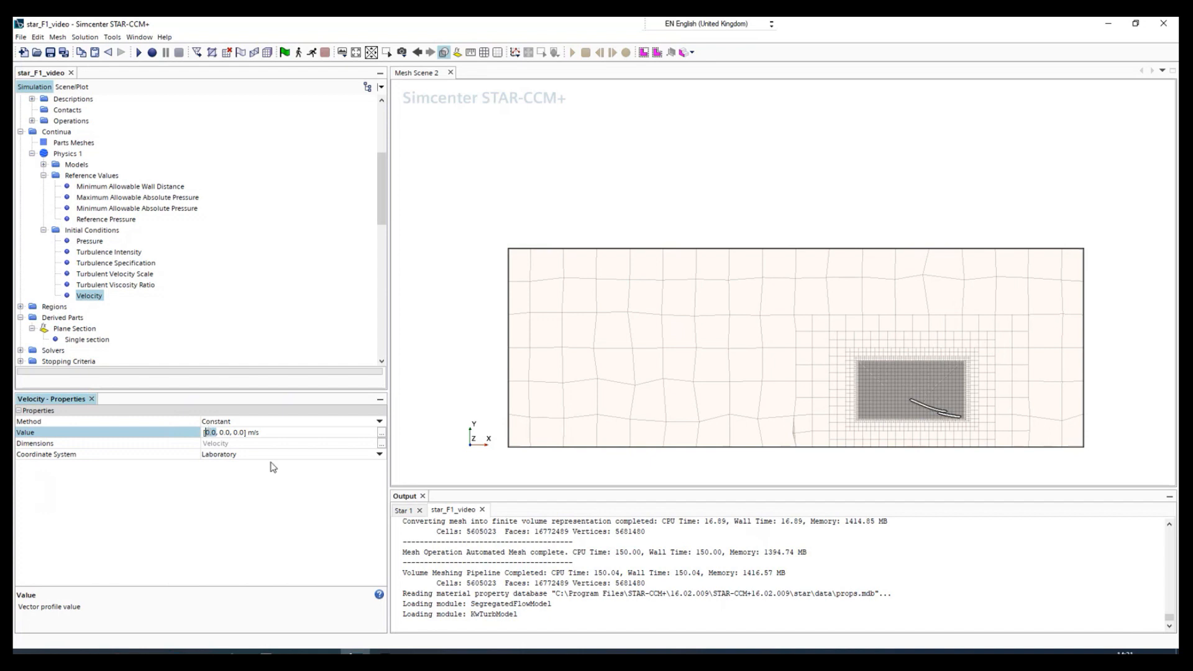
{"action": "type", "text": "-100"}
{"action": "key", "text": "Return"}
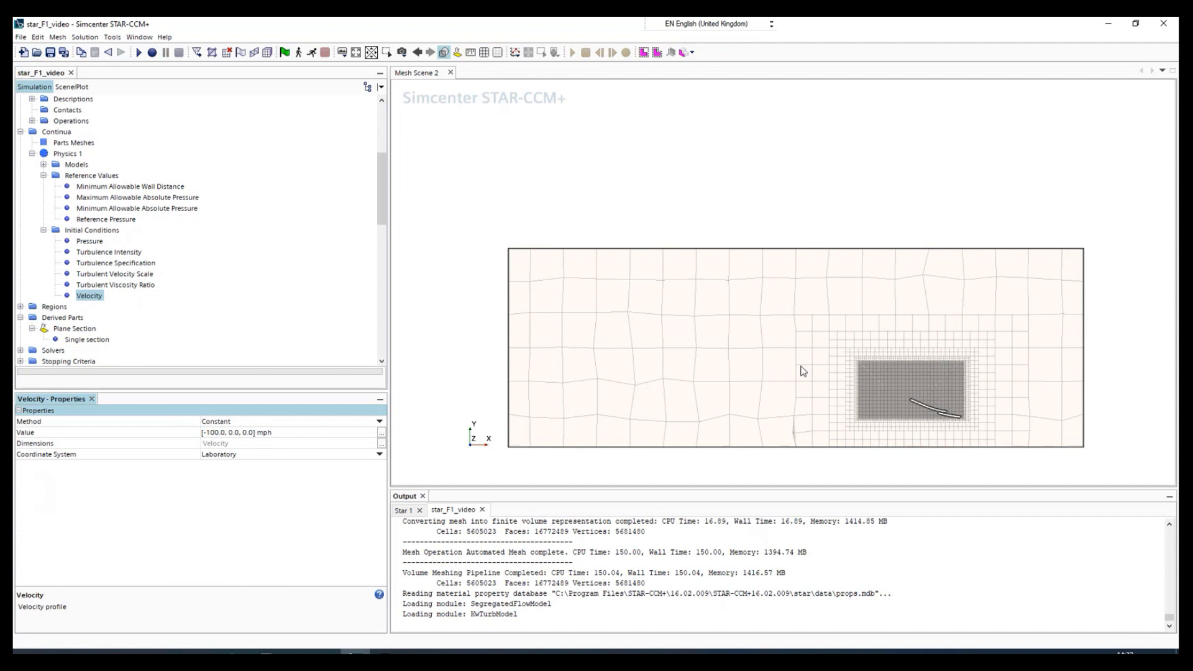
Expand the region's boundaries and examine the boundary type and settings of Subtract.ColoredFace1.
{"action": "scroll", "coordinate": [79, 315], "scroll_direction": "down", "scroll_amount": 1}
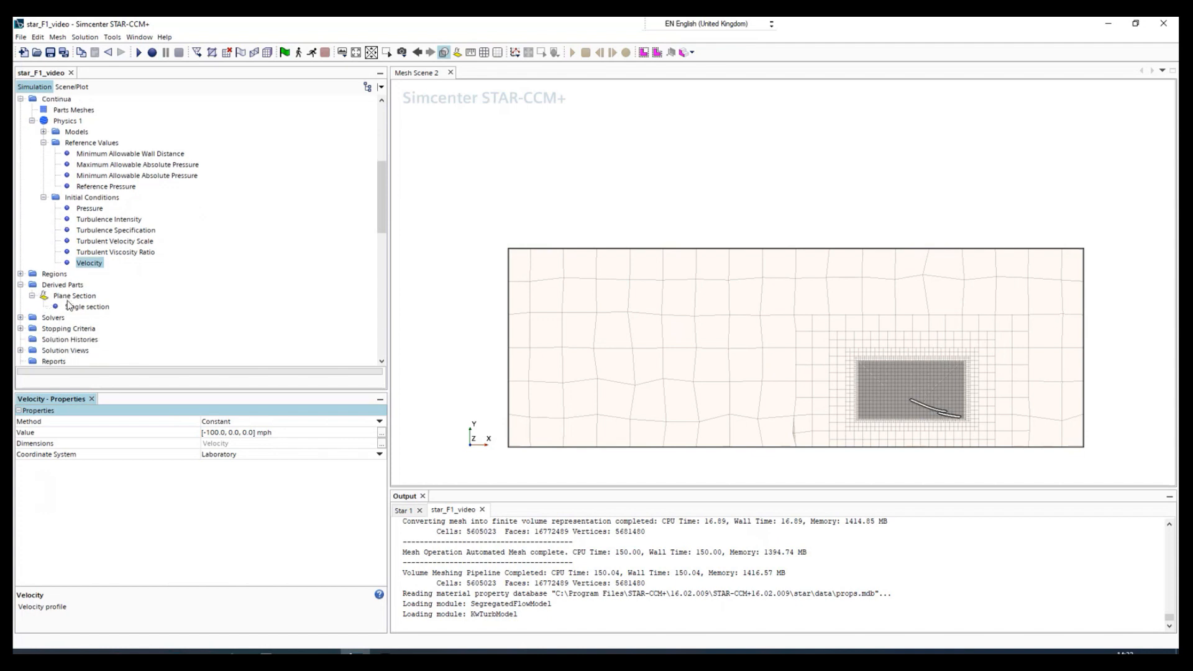
{"action": "scroll", "coordinate": [69, 307], "scroll_direction": "down", "scroll_amount": 2}
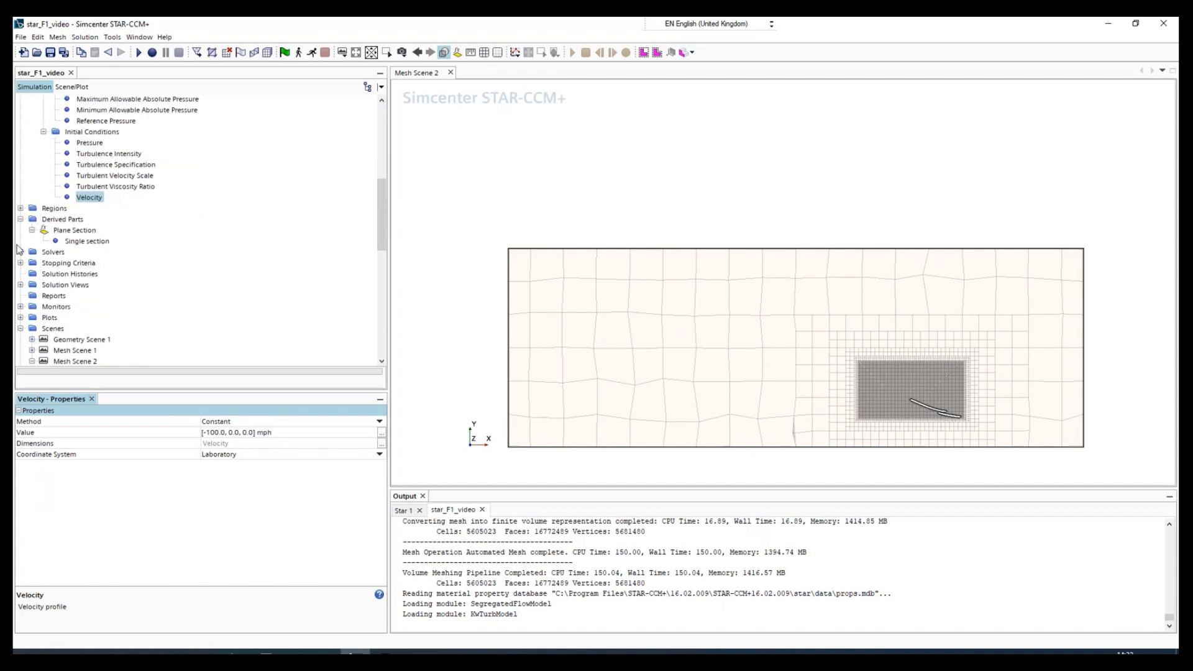
{"action": "left_click", "coordinate": [20, 208]}
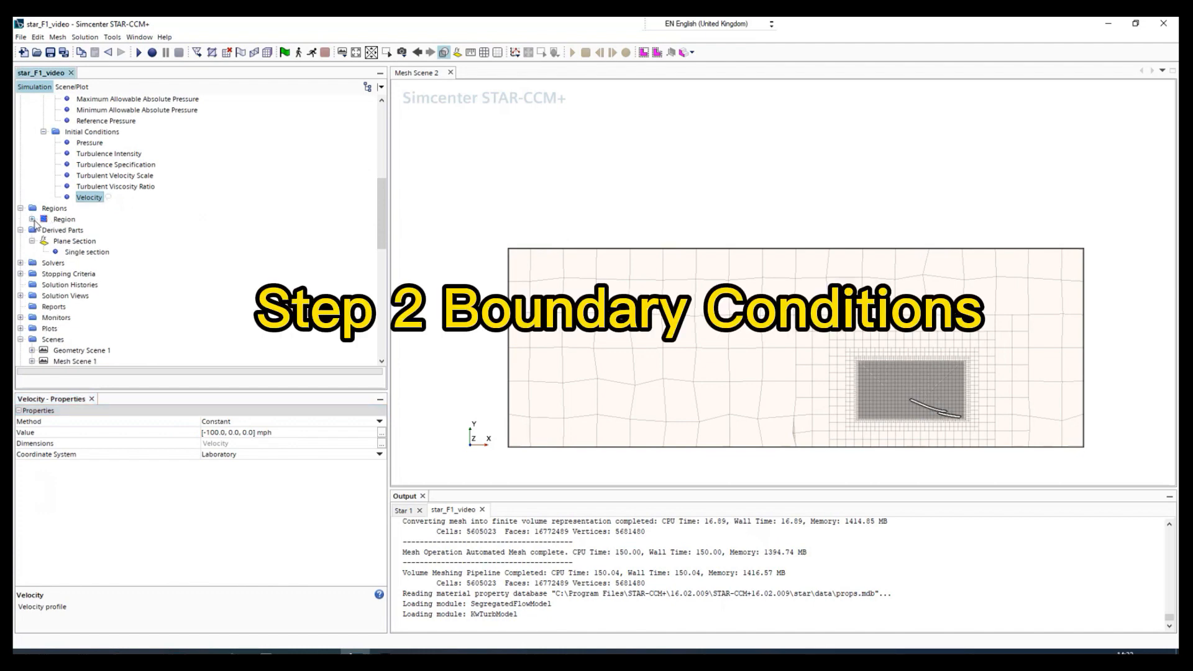
{"action": "left_click", "coordinate": [32, 219]}
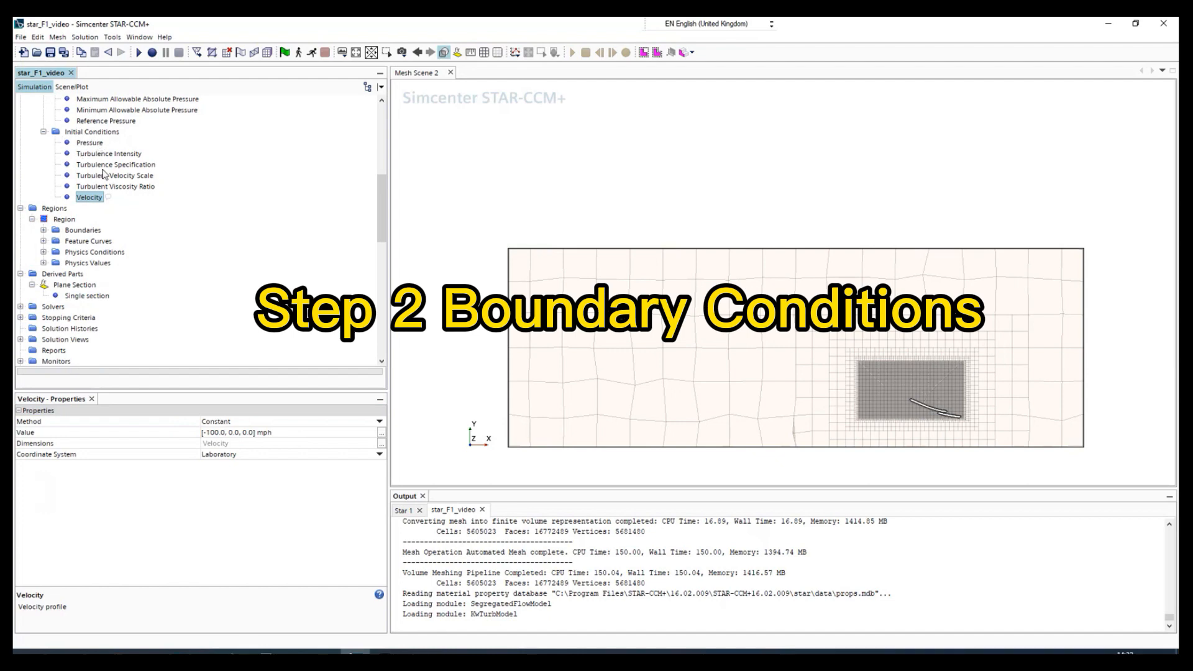
{"action": "scroll", "coordinate": [103, 170], "scroll_direction": "up", "scroll_amount": 1}
{"action": "scroll", "coordinate": [50, 263], "scroll_direction": "down", "scroll_amount": 1}
{"action": "left_click", "coordinate": [43, 230]}
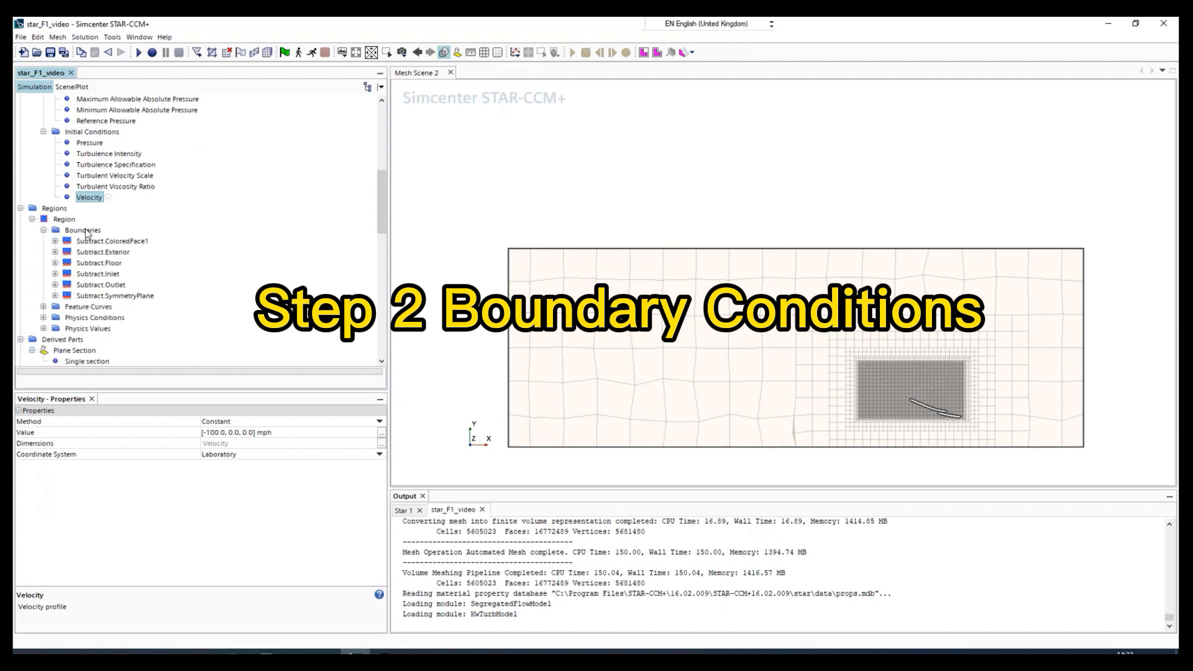
{"action": "left_click", "coordinate": [86, 231]}
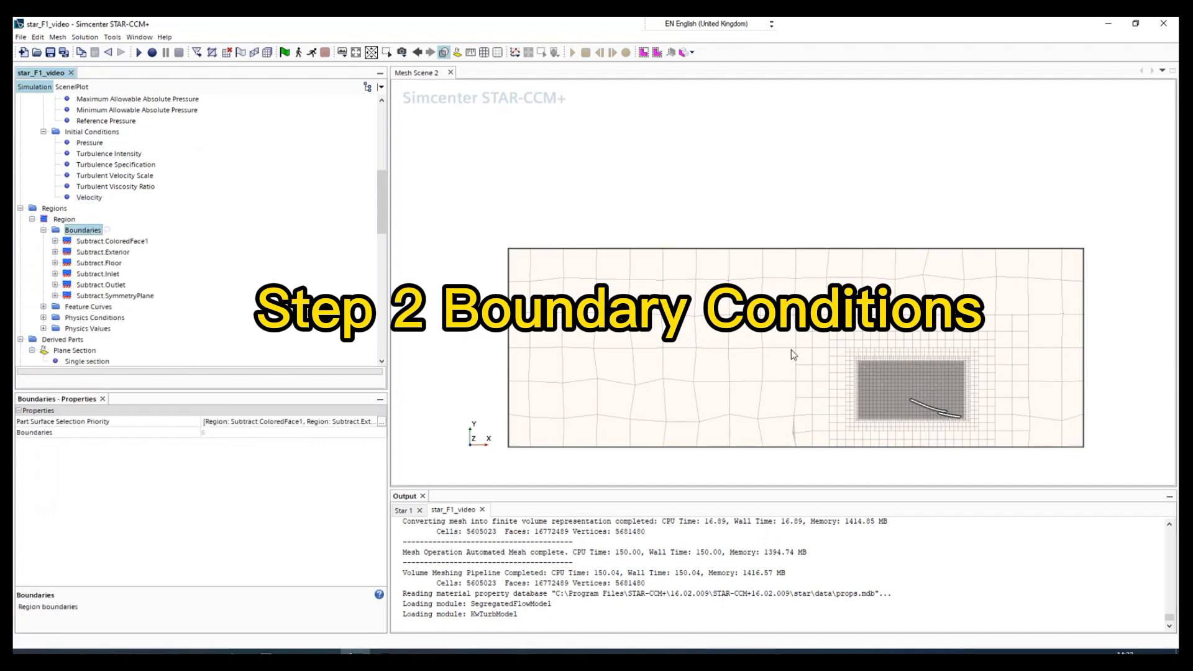
{"action": "left_click", "coordinate": [97, 242]}
{"action": "left_click", "coordinate": [56, 242]}
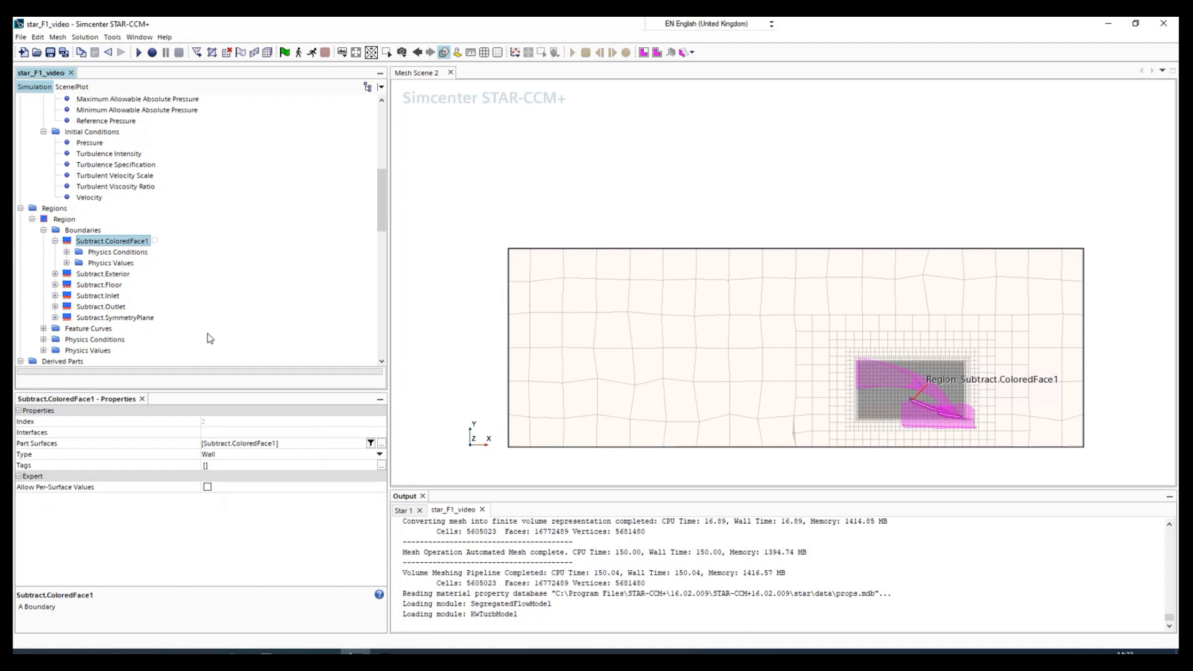
Set the shear stress specification method of the Subtract.Exterior boundary to Slip.
{"action": "left_click", "coordinate": [107, 275]}
{"action": "left_click_drag", "start_coordinate": [1025, 437], "coordinate": [824, 439]}
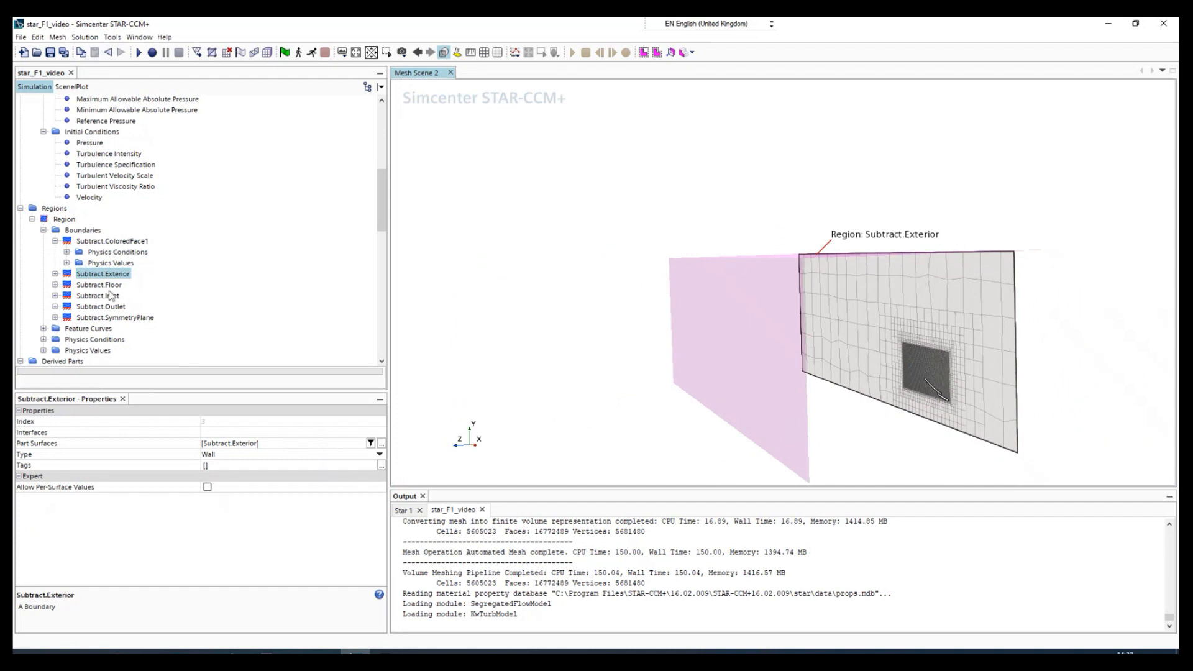
{"action": "left_click", "coordinate": [54, 274]}
{"action": "left_click", "coordinate": [66, 295]}
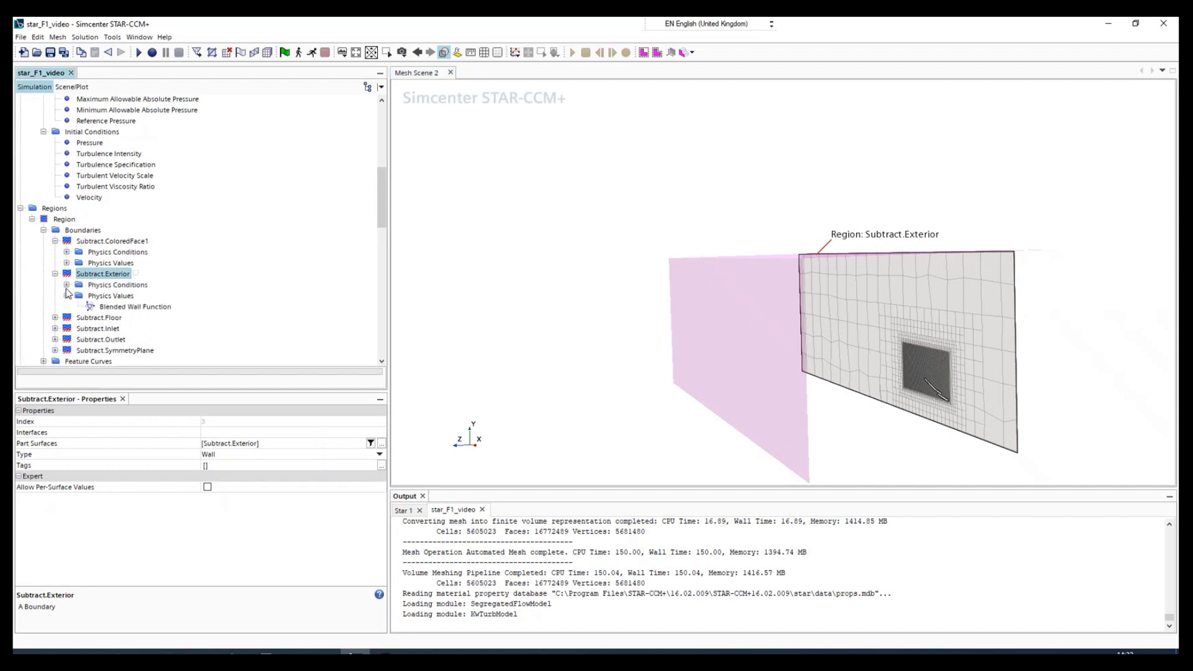
{"action": "left_click", "coordinate": [66, 285]}
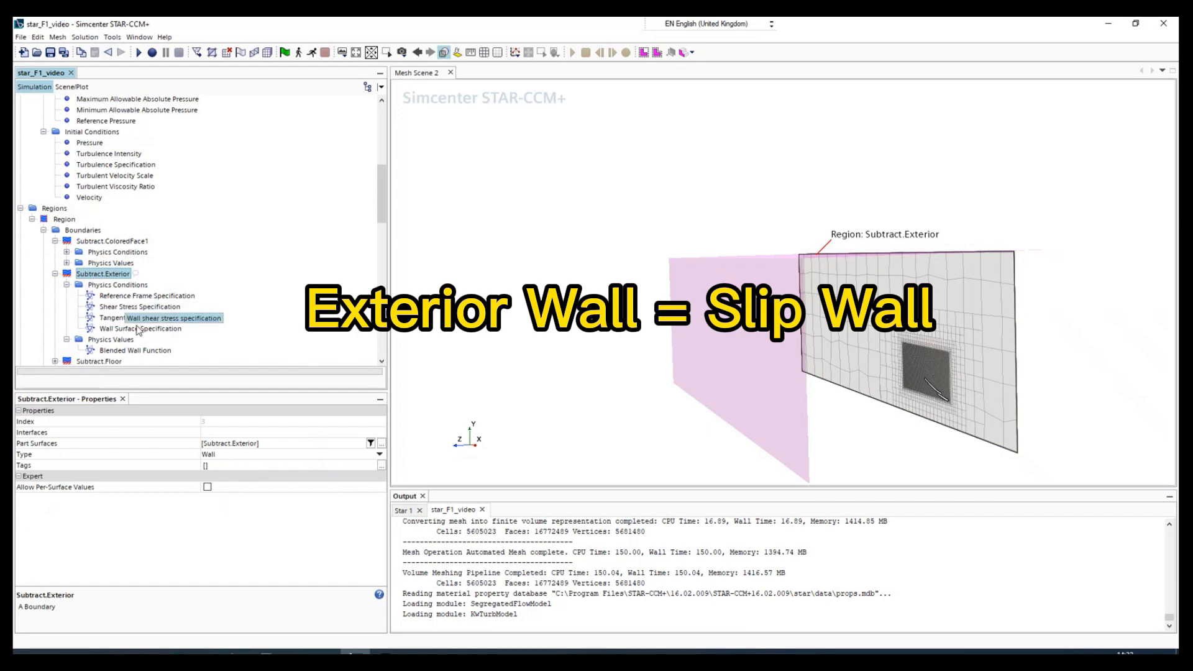
{"action": "left_click", "coordinate": [110, 307]}
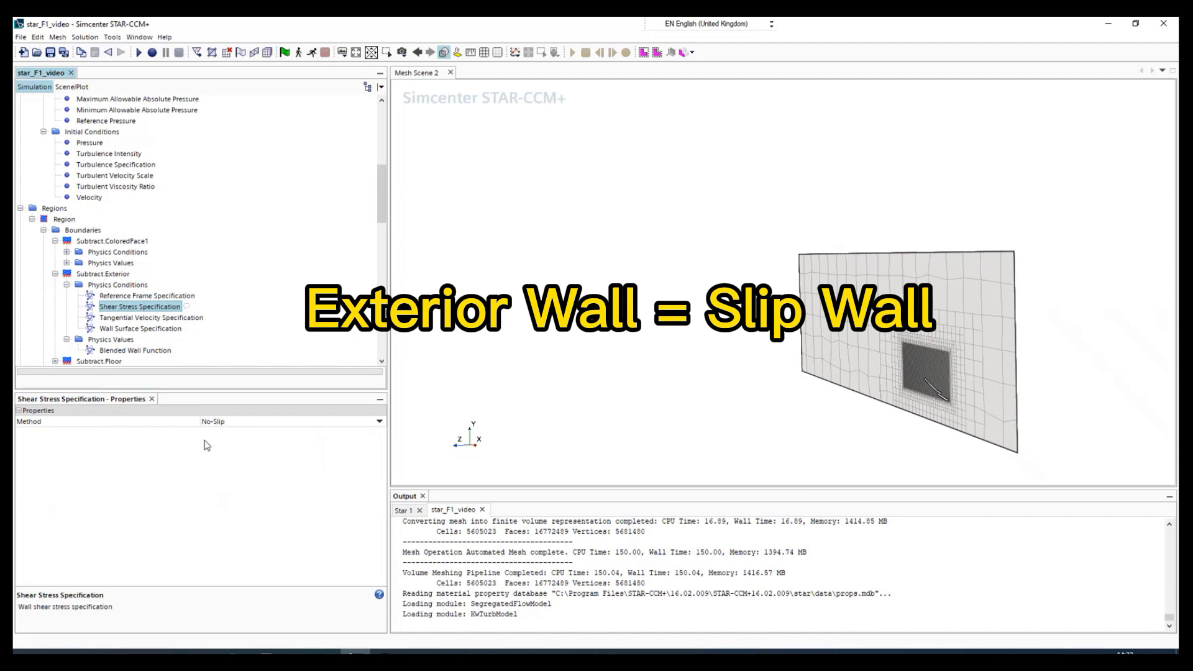
{"action": "left_click", "coordinate": [211, 422]}
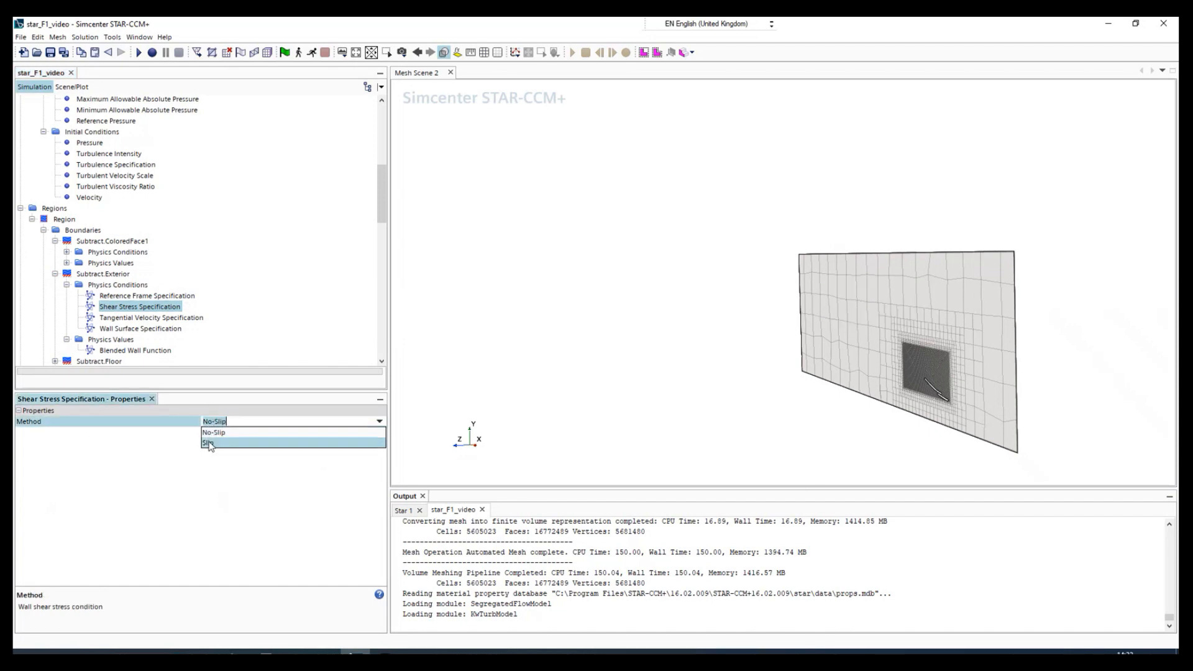
{"action": "left_click", "coordinate": [211, 443]}
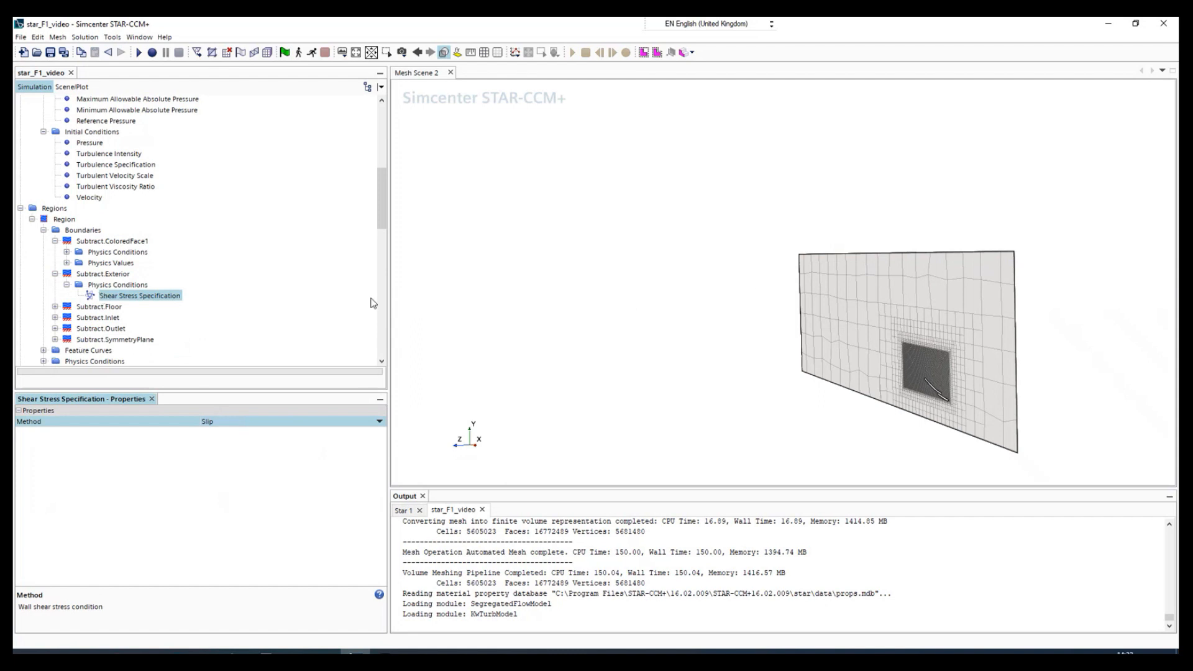
{"action": "scroll", "coordinate": [862, 270], "scroll_direction": "up", "scroll_amount": 5}
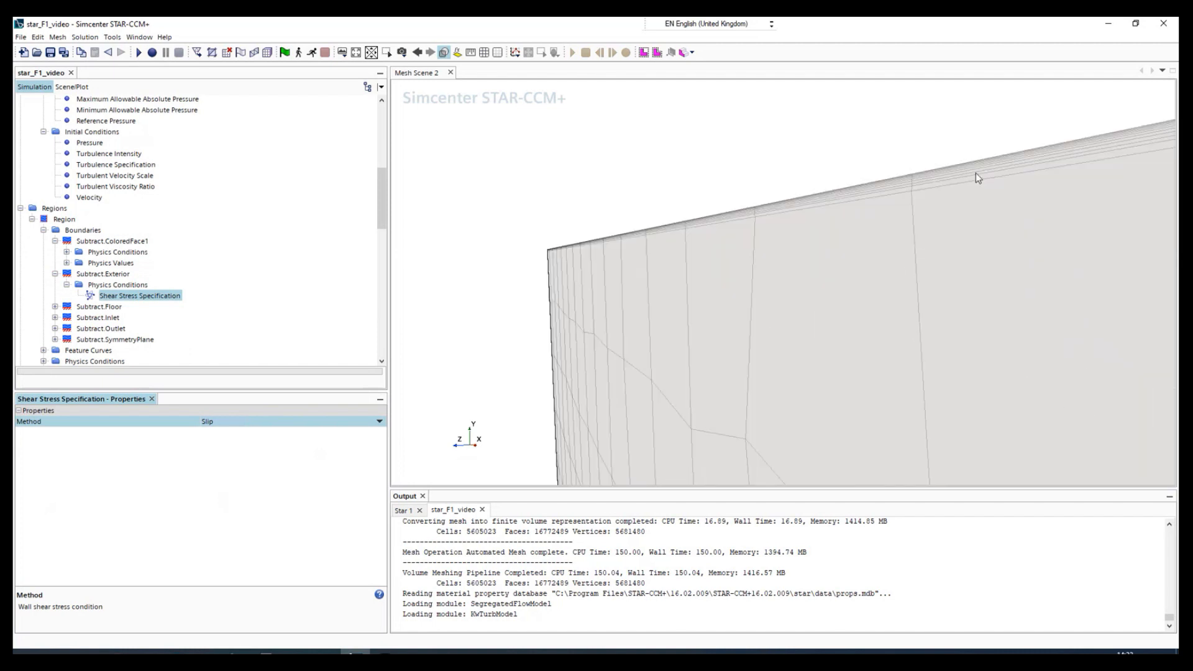
Examine where the Subtract.Exterior and Subtract.Floor boundaries lie in the domain and check their type and shear stress settings.
{"action": "scroll", "coordinate": [977, 178], "scroll_direction": "up", "scroll_amount": 3}
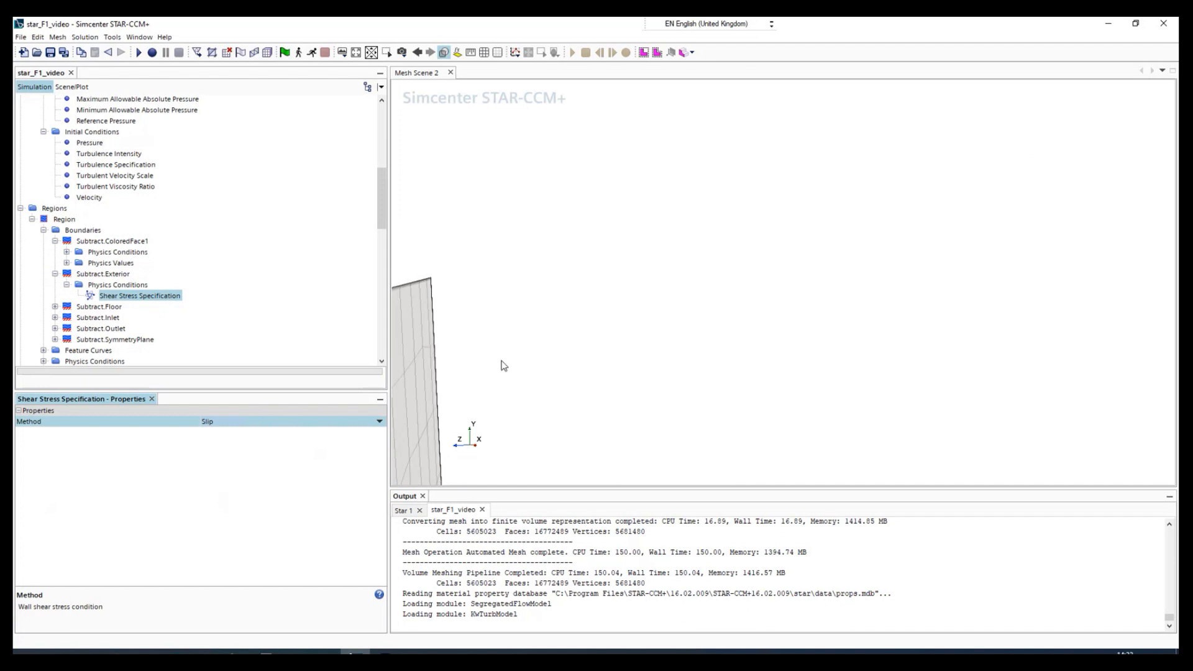
{"action": "left_click", "coordinate": [108, 287]}
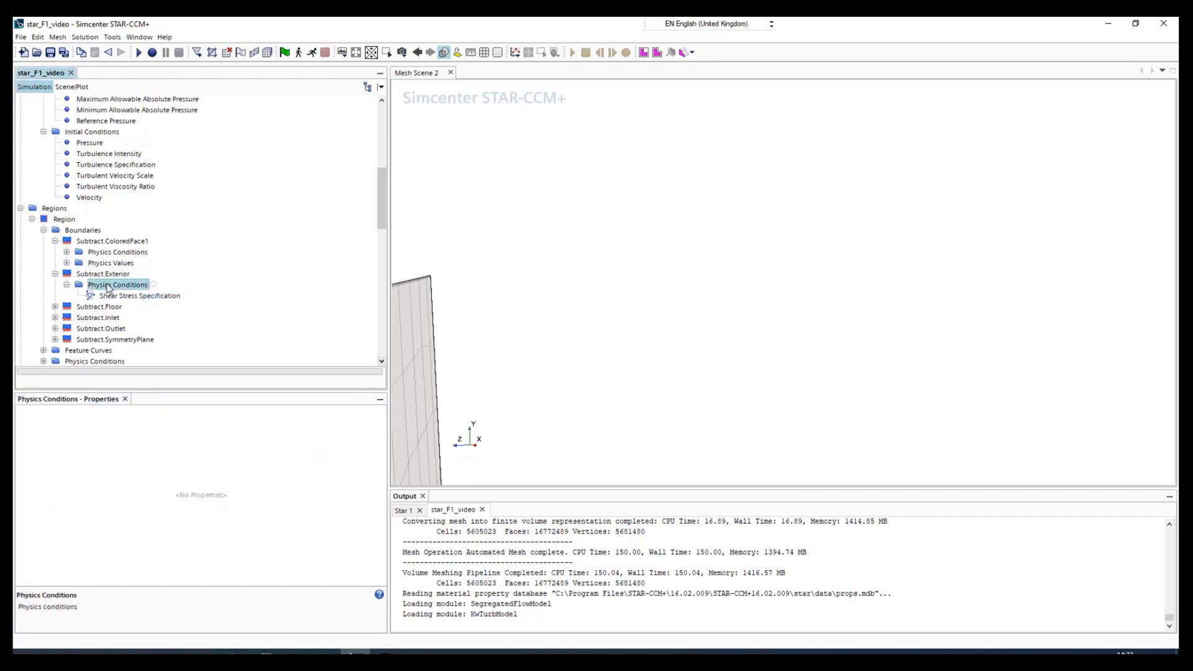
{"action": "left_click", "coordinate": [111, 297]}
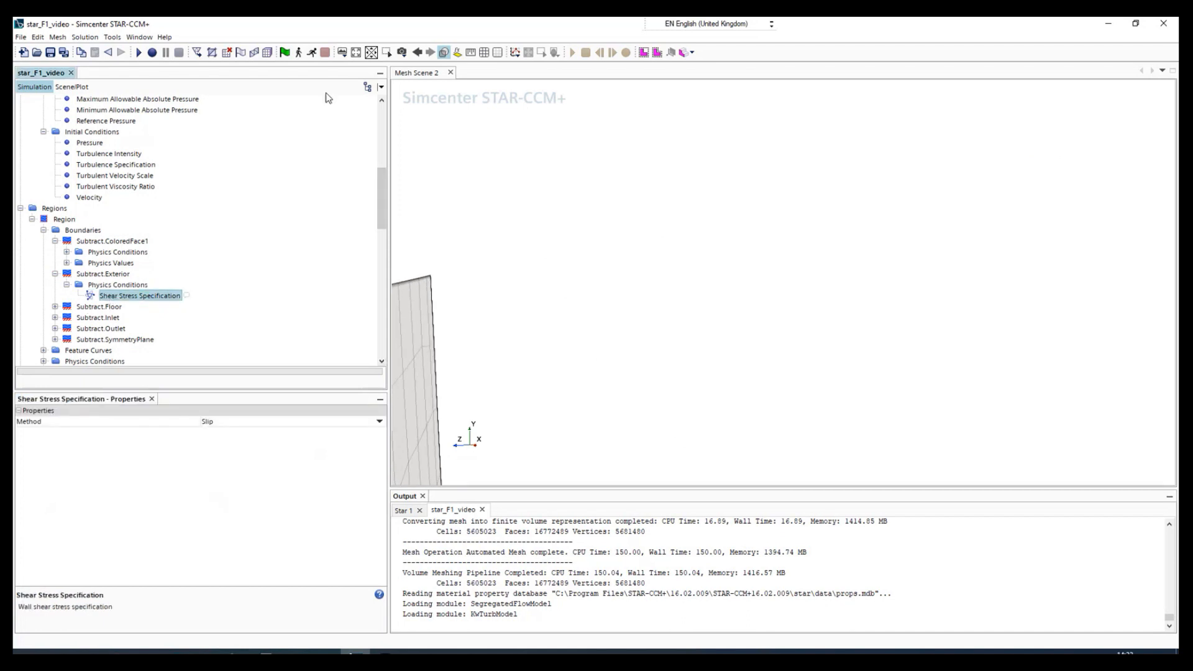
{"action": "left_click", "coordinate": [356, 52]}
{"action": "left_click_drag", "start_coordinate": [714, 333], "coordinate": [694, 336]}
{"action": "left_click", "coordinate": [94, 276]}
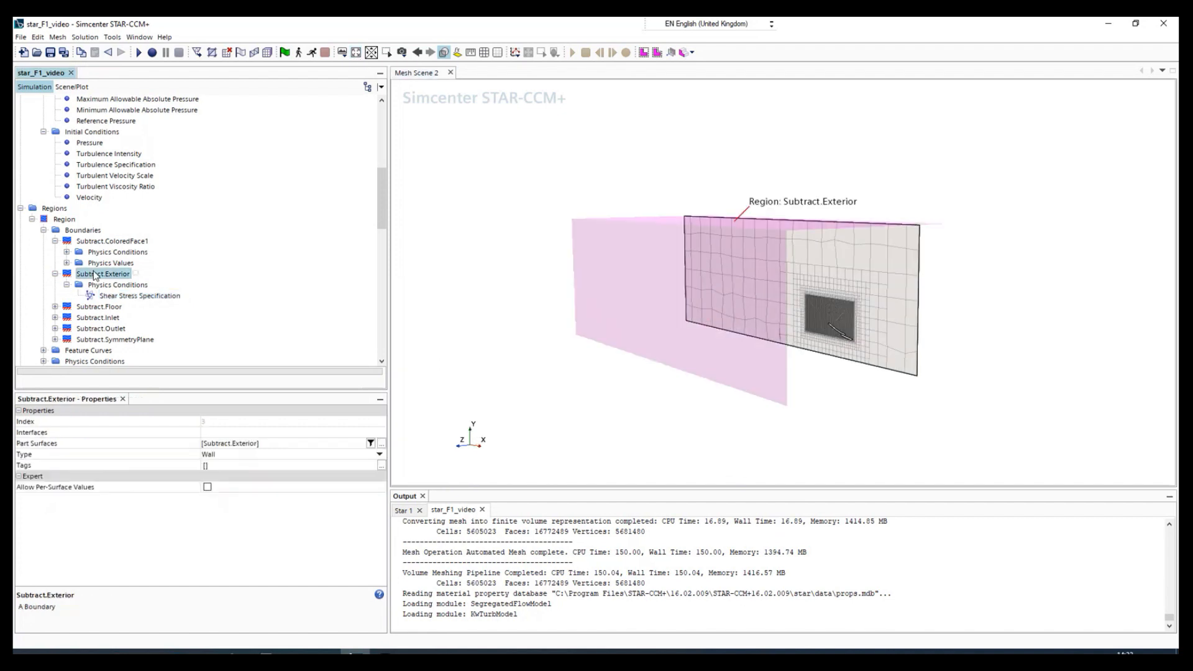
{"action": "left_click", "coordinate": [115, 296]}
{"action": "scroll", "coordinate": [97, 328], "scroll_direction": "down", "scroll_amount": 1}
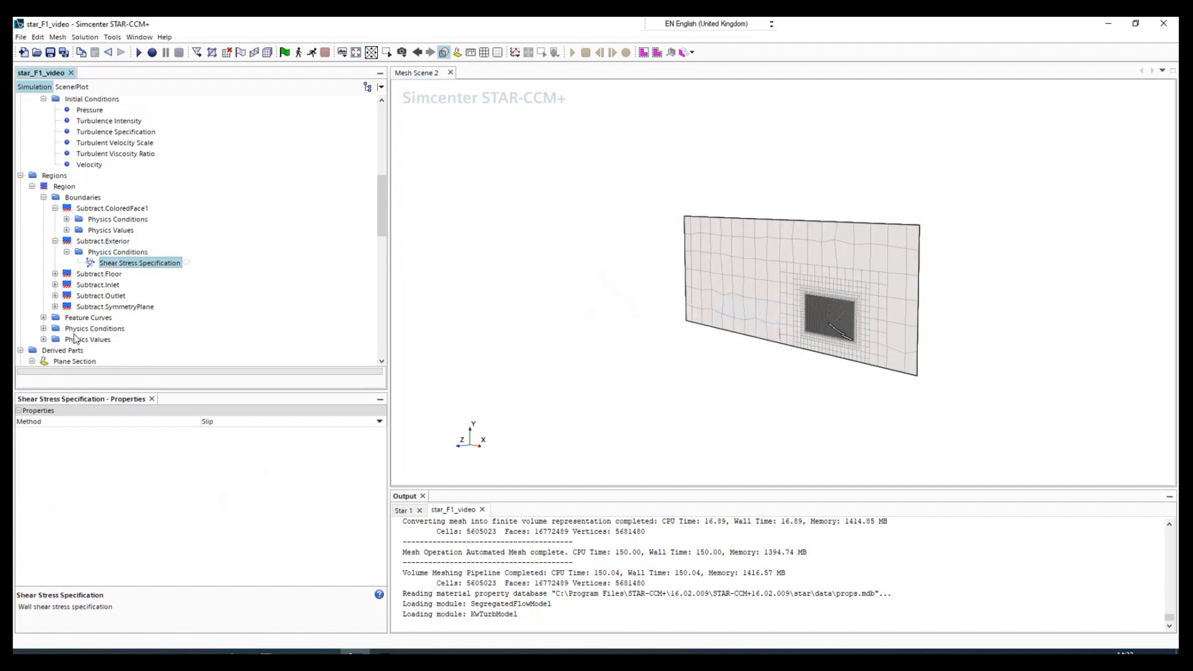
{"action": "left_click", "coordinate": [97, 275]}
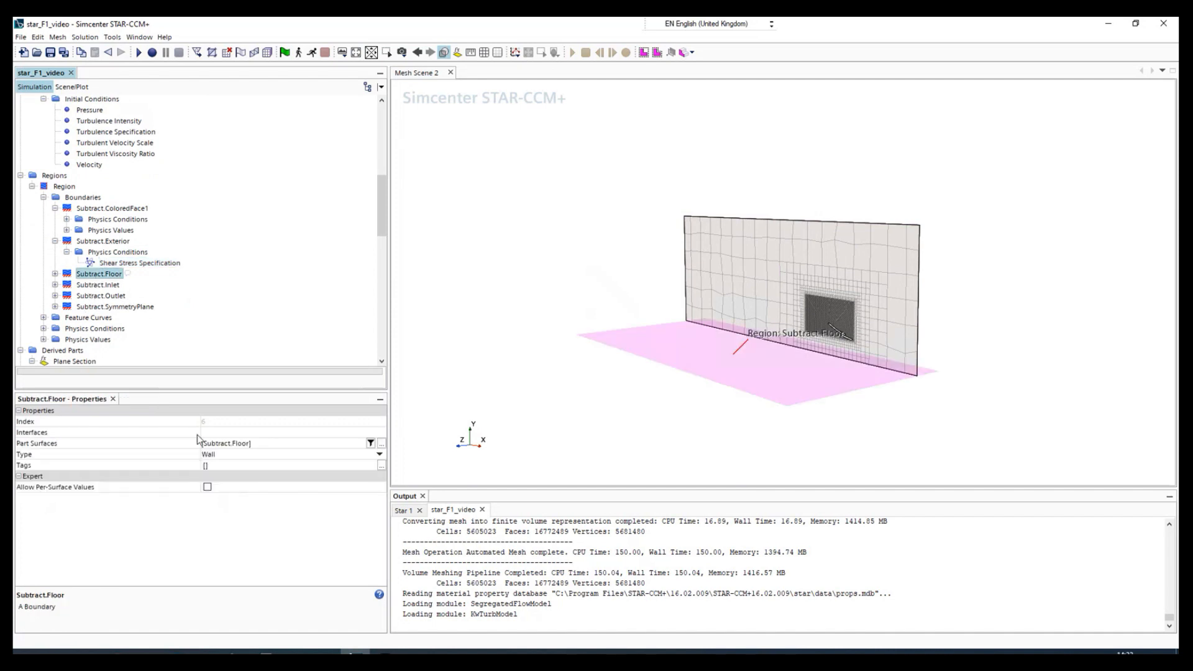
Set the Subtract.Inlet boundary type to Velocity Inlet and check its flow direction specification.
{"action": "left_click", "coordinate": [97, 285]}
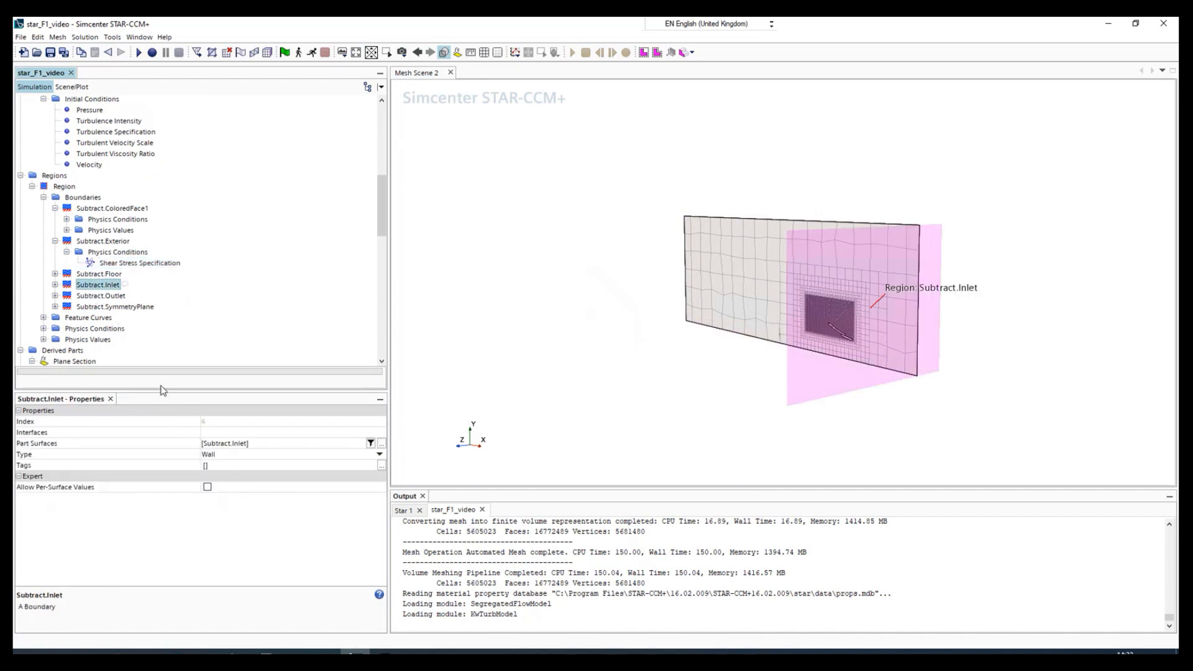
{"action": "left_click", "coordinate": [209, 454]}
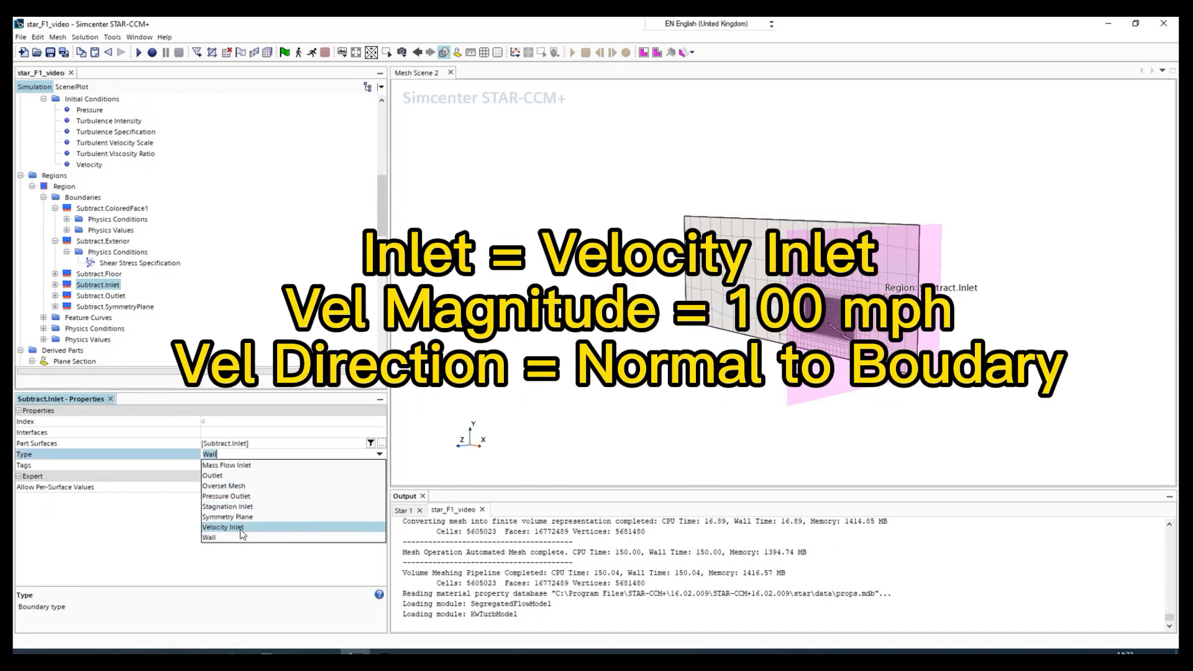
{"action": "left_click", "coordinate": [222, 526]}
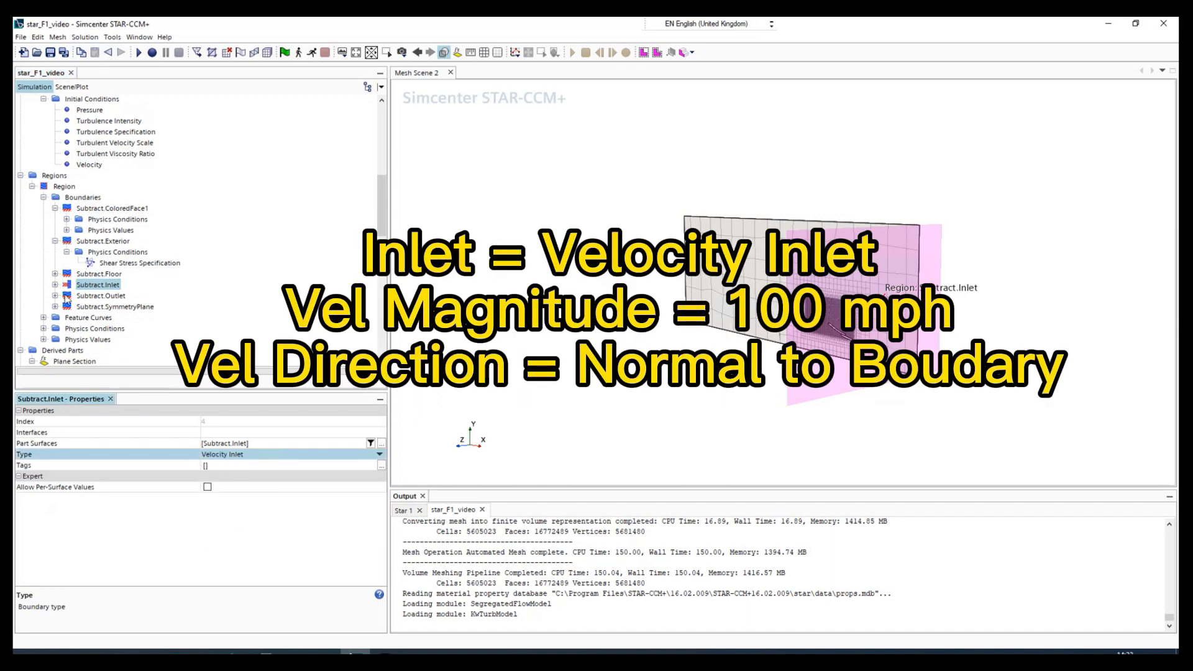
{"action": "left_click", "coordinate": [54, 285]}
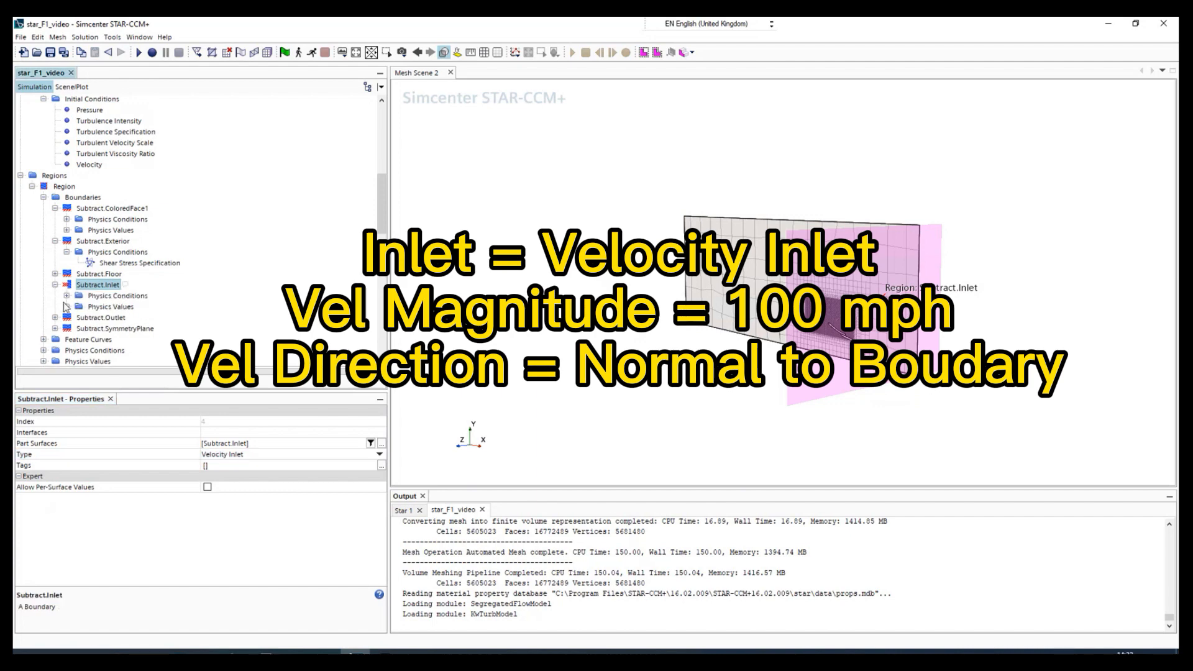
{"action": "left_click", "coordinate": [66, 297]}
{"action": "left_click", "coordinate": [115, 307]}
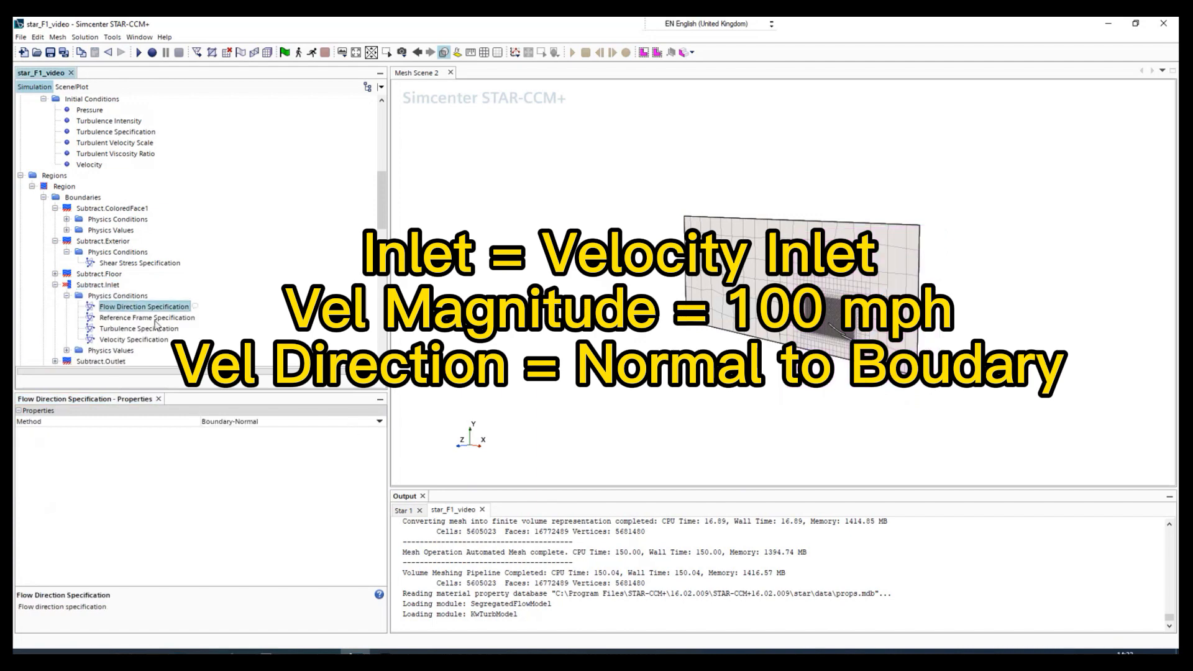
Set the constant velocity magnitude of the Subtract.Inlet boundary to 100 mph.
{"action": "left_click", "coordinate": [66, 350]}
{"action": "scroll", "coordinate": [96, 345], "scroll_direction": "down", "scroll_amount": 2}
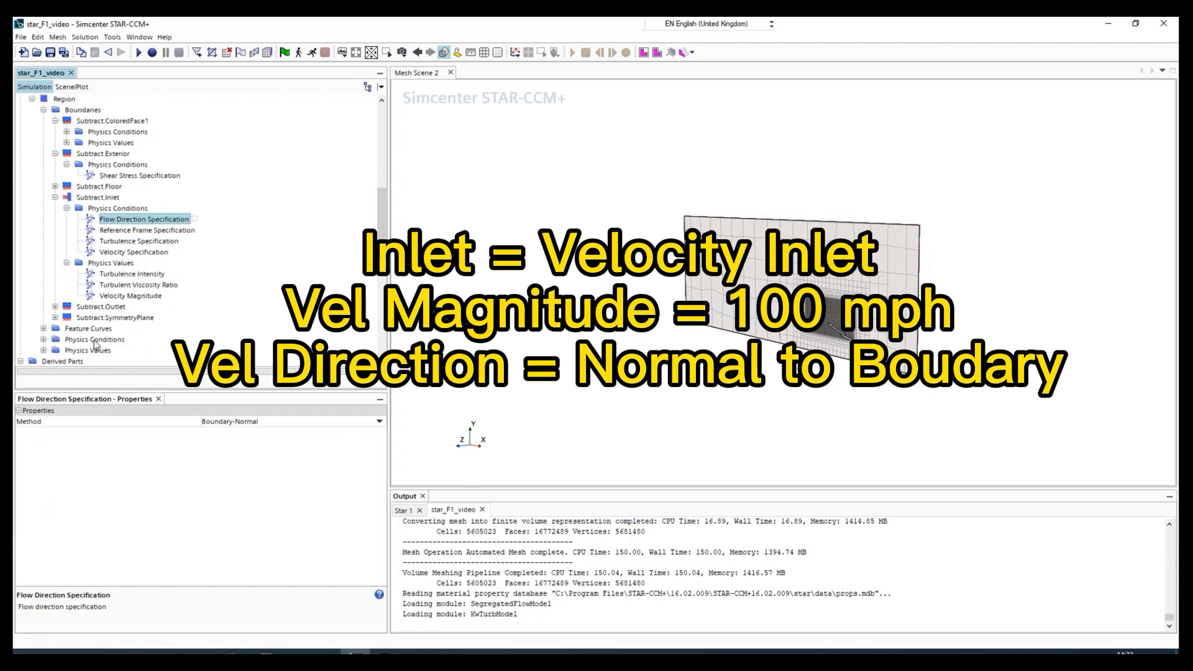
{"action": "scroll", "coordinate": [97, 345], "scroll_direction": "down", "scroll_amount": 1}
{"action": "left_click", "coordinate": [134, 263]}
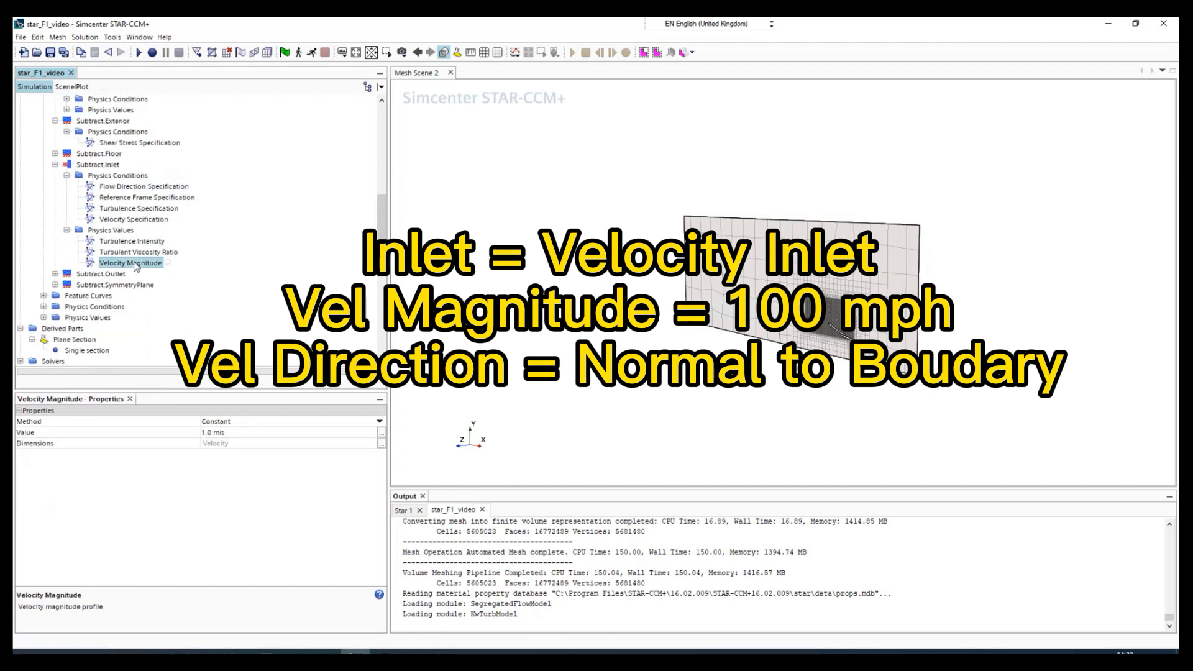
{"action": "left_click", "coordinate": [229, 433]}
{"action": "type", "text": "100m"}
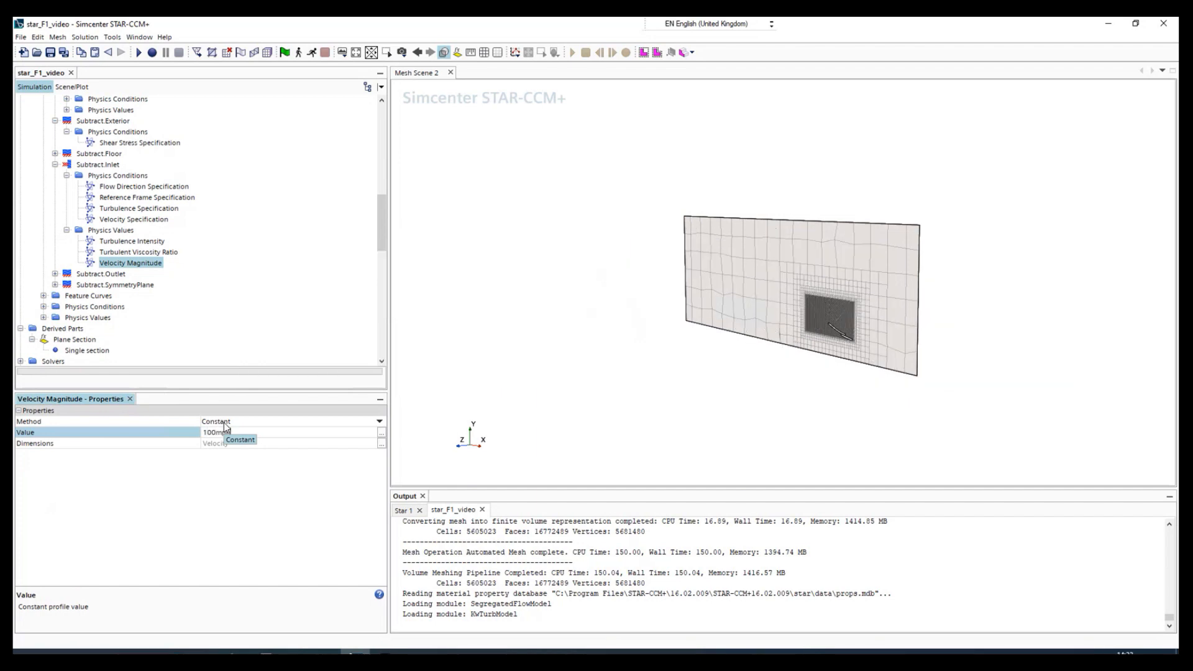
{"action": "type", "text": "00.0 mph"}
{"action": "key", "text": "Return"}
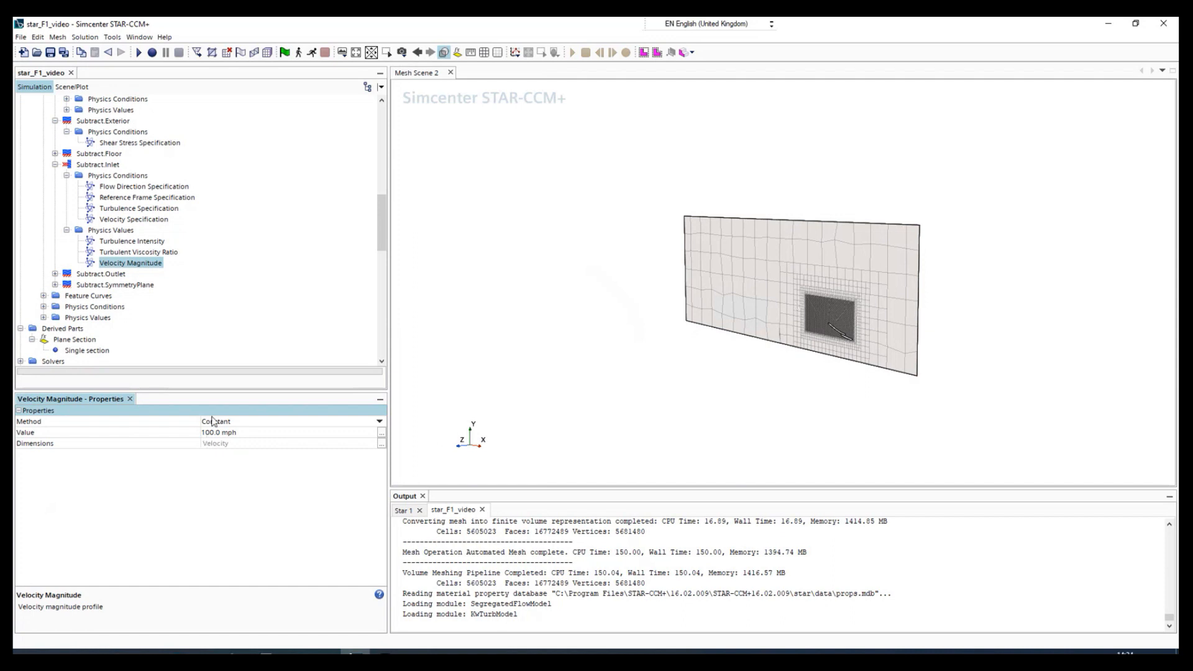
Set the Subtract.Outlet boundary type to Pressure Outlet.
{"action": "left_click", "coordinate": [100, 274]}
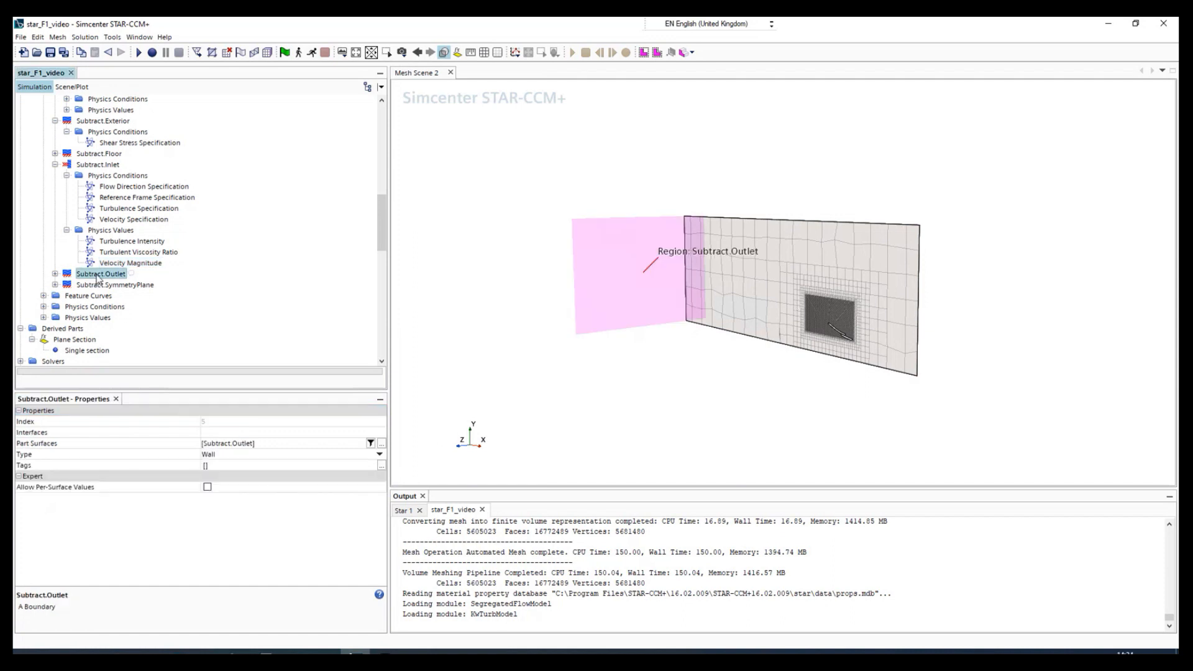
{"action": "left_click", "coordinate": [209, 457]}
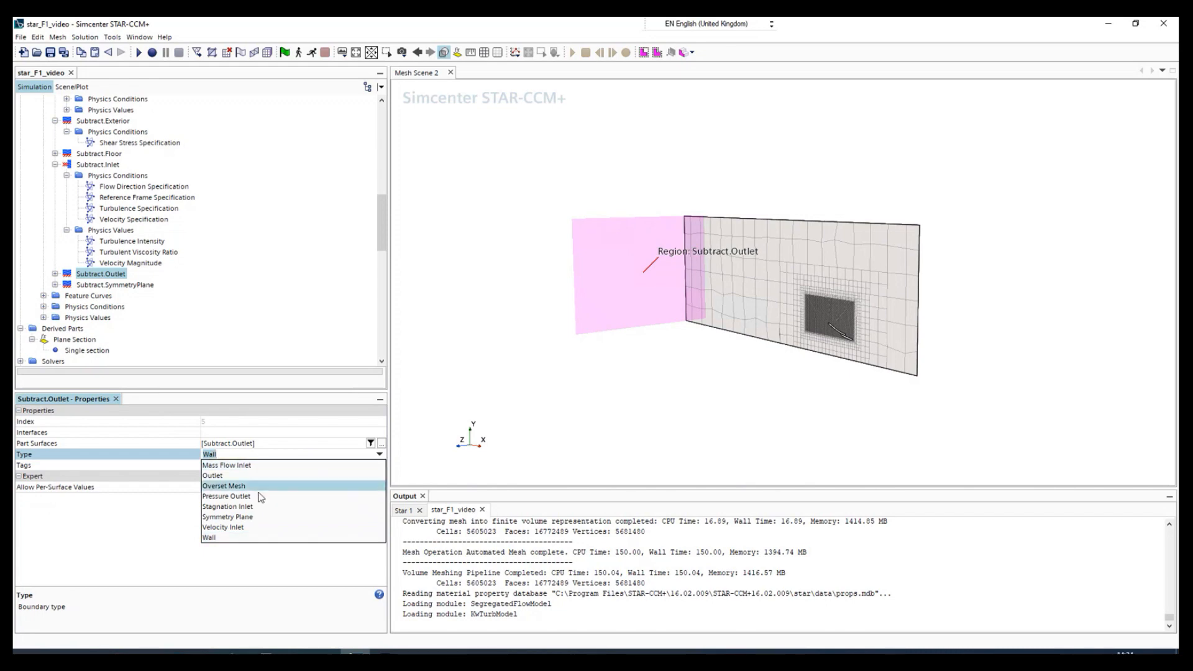
{"action": "left_click", "coordinate": [226, 496]}
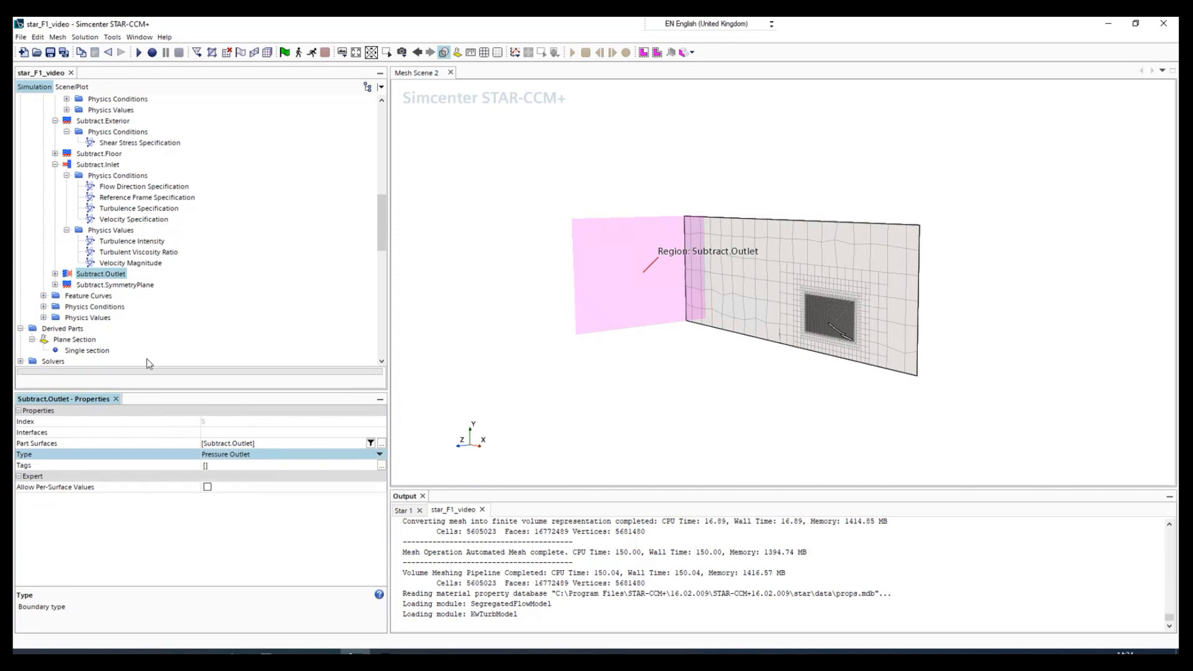
Set the Subtract.SymmetryPlane boundary type to Symmetry Plane.
{"action": "left_click", "coordinate": [115, 286]}
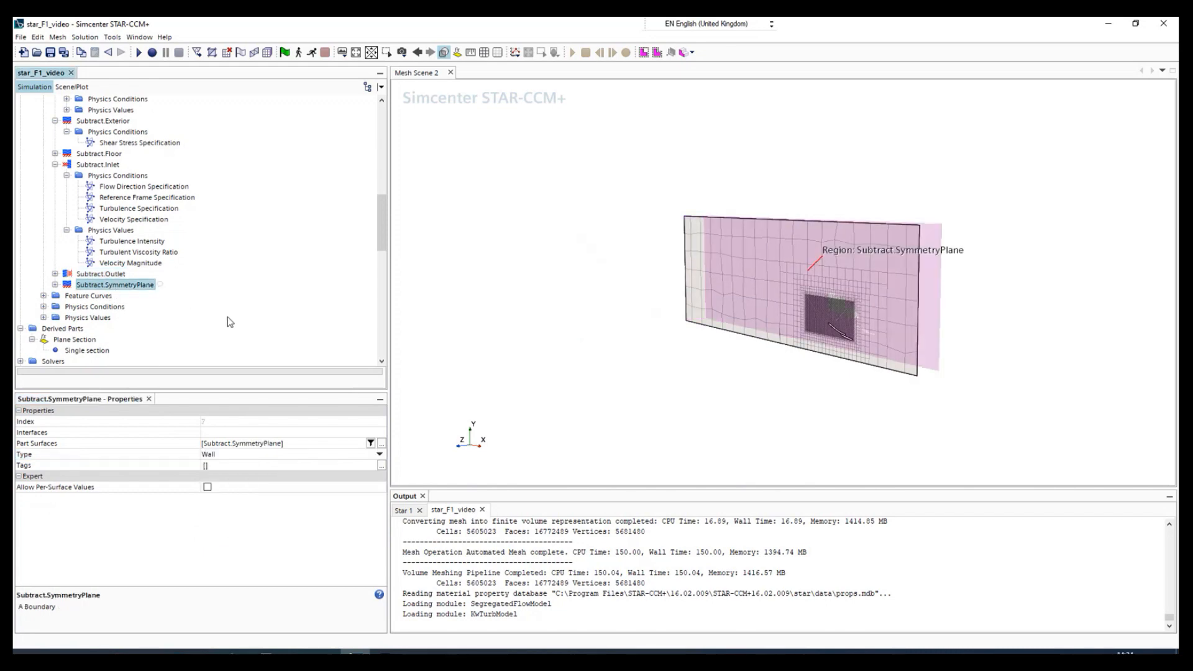
{"action": "left_click", "coordinate": [219, 454]}
{"action": "left_click", "coordinate": [219, 454]}
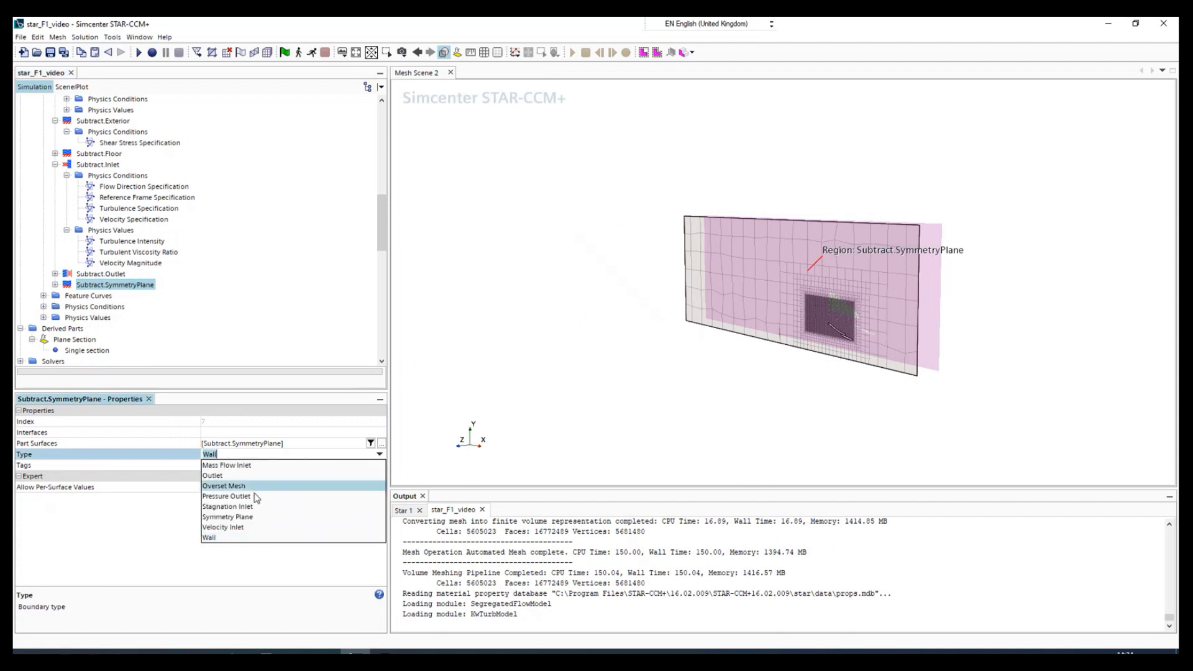
{"action": "left_click", "coordinate": [248, 517]}
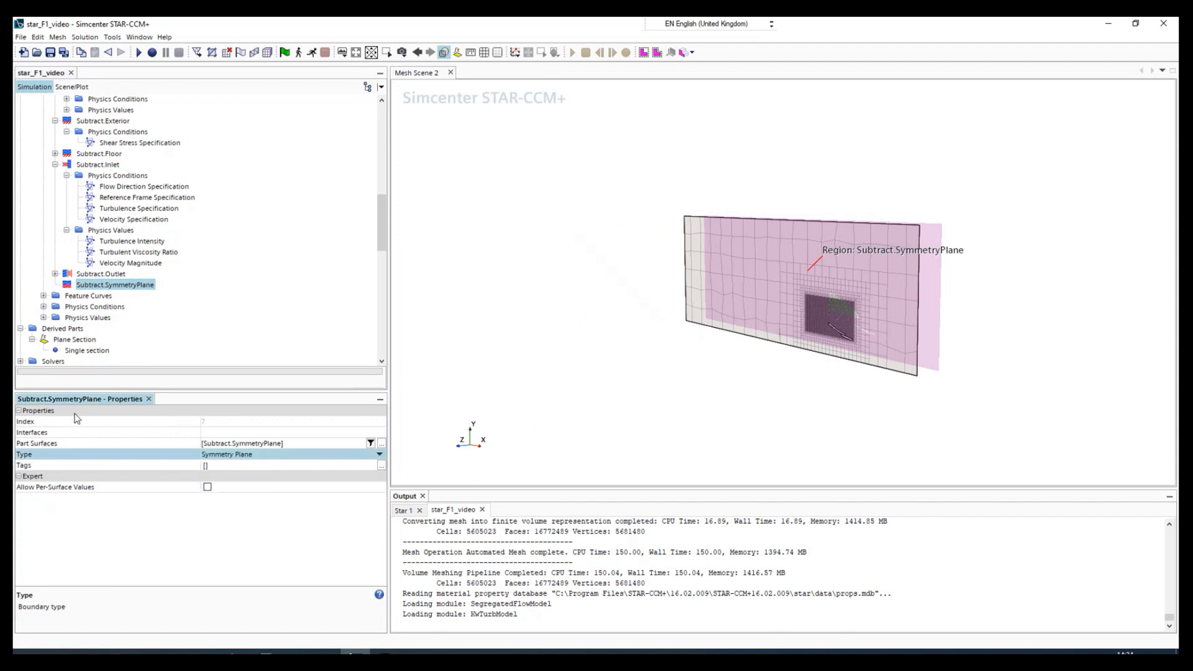
{"action": "left_click", "coordinate": [90, 296]}
{"action": "left_click", "coordinate": [91, 307]}
{"action": "left_click", "coordinate": [90, 317]}
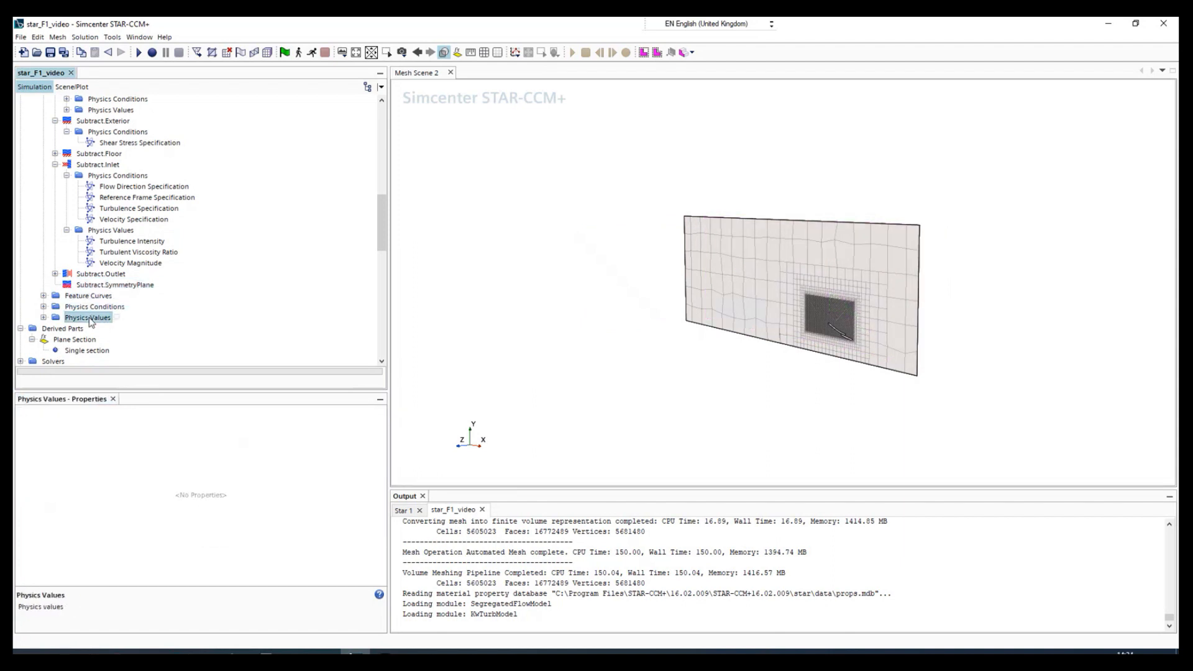
{"action": "left_click_drag", "start_coordinate": [796, 393], "coordinate": [761, 389]}
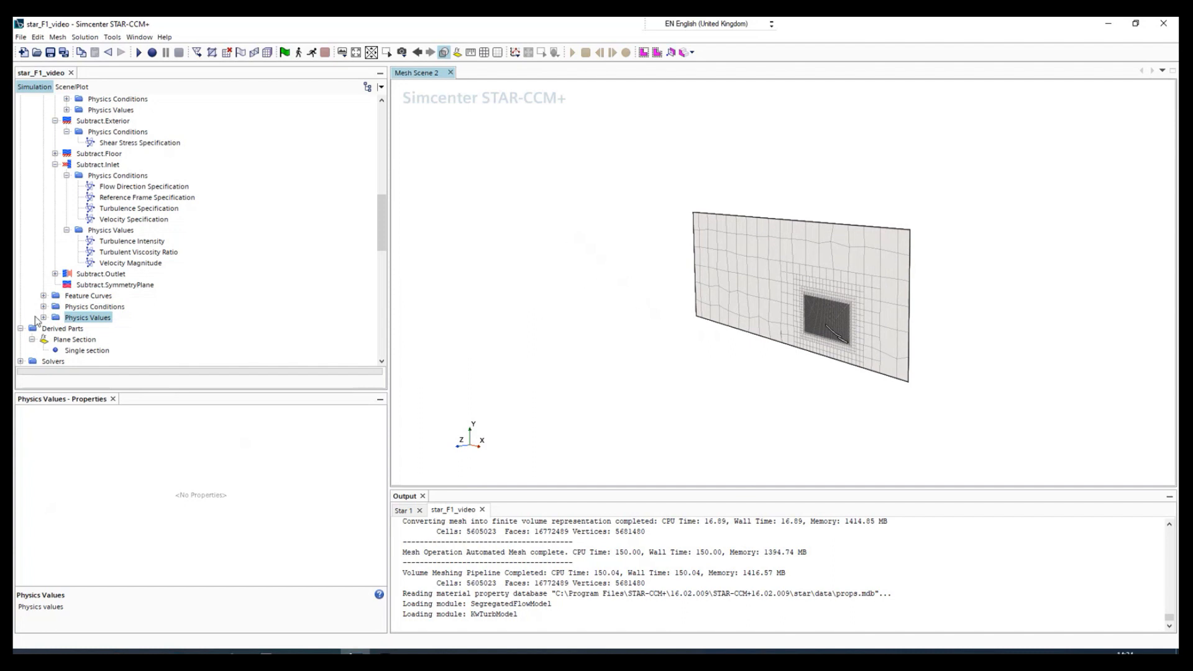
{"action": "scroll", "coordinate": [36, 322], "scroll_direction": "down", "scroll_amount": 2}
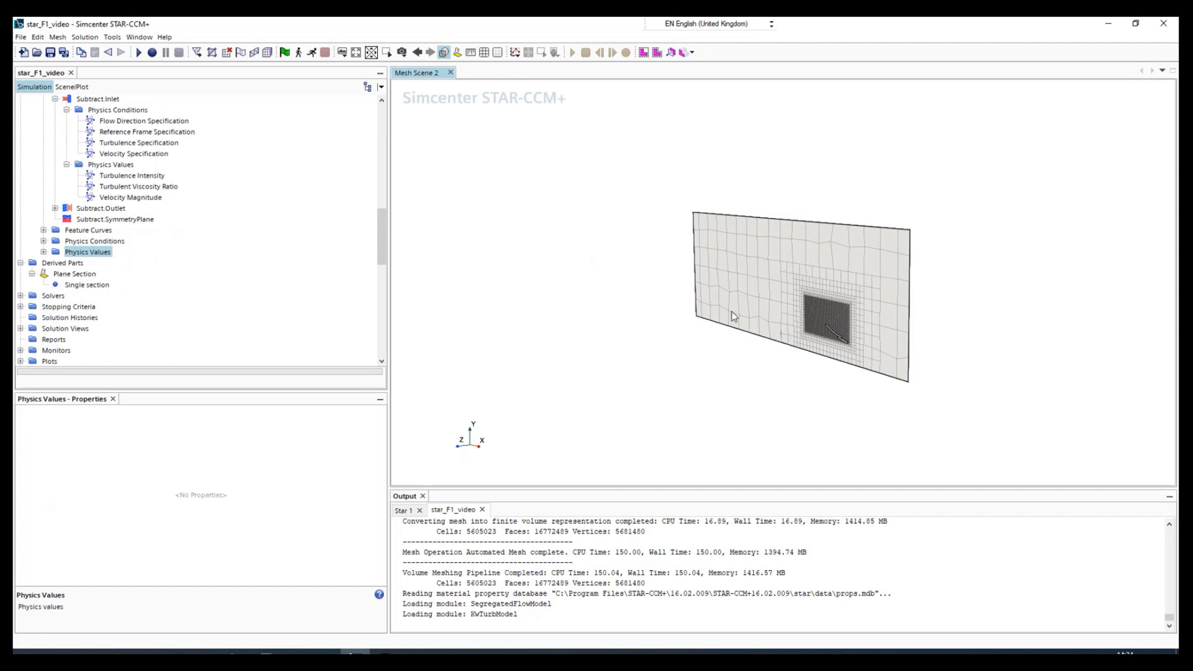
{"action": "left_click_drag", "start_coordinate": [720, 368], "coordinate": [763, 376]}
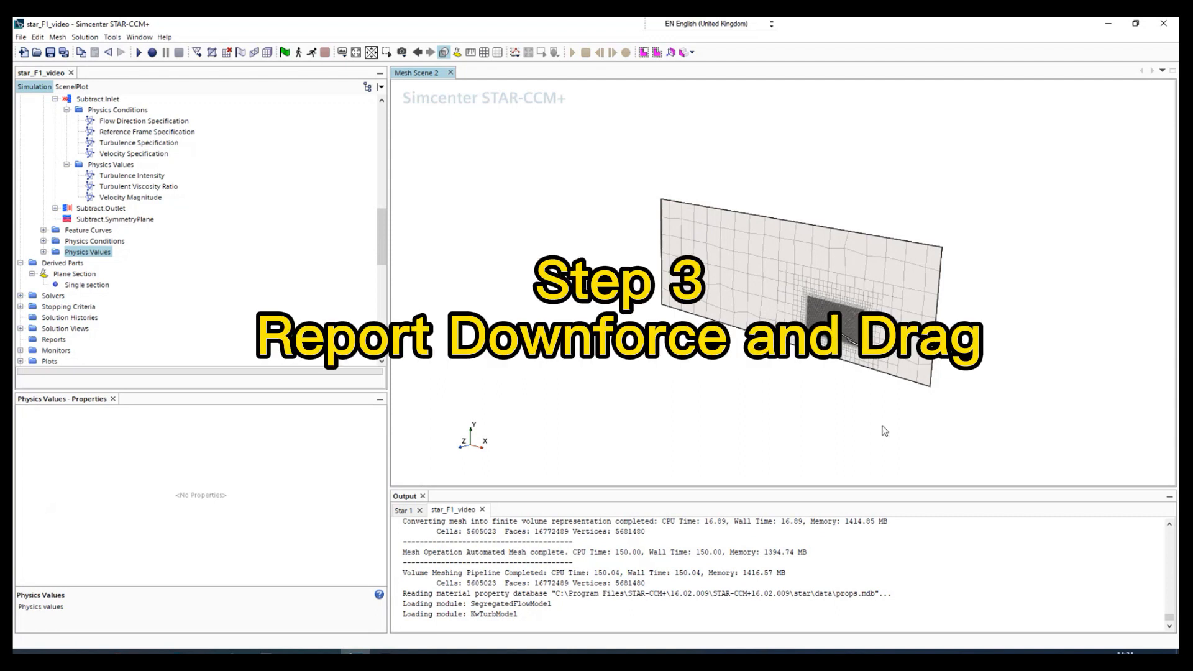
Create a Force report from the flow and energy reports and rename it Downforce.
{"action": "scroll", "coordinate": [54, 334], "scroll_direction": "down", "scroll_amount": 1}
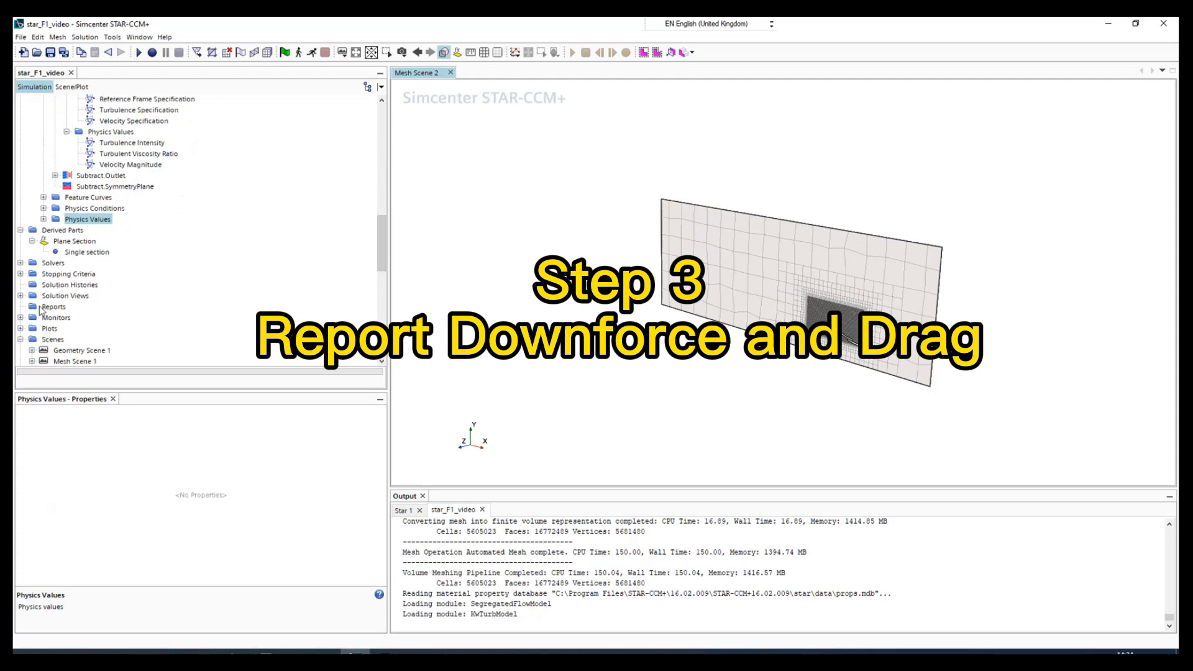
{"action": "left_click", "coordinate": [51, 308]}
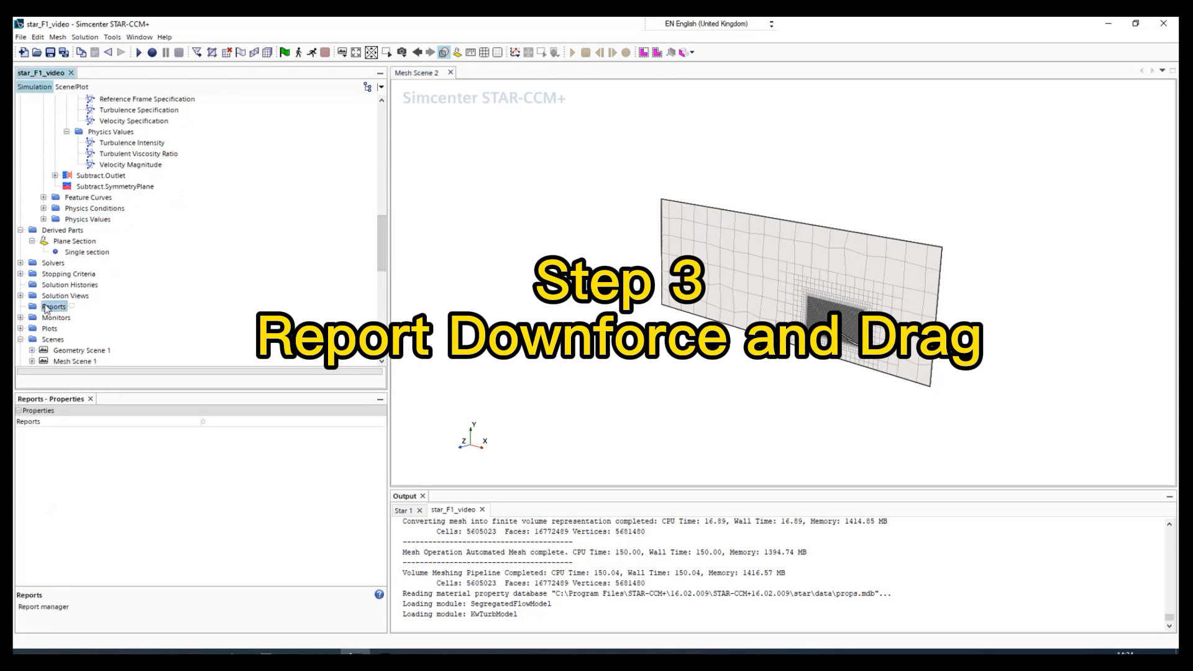
{"action": "right_click", "coordinate": [52, 308]}
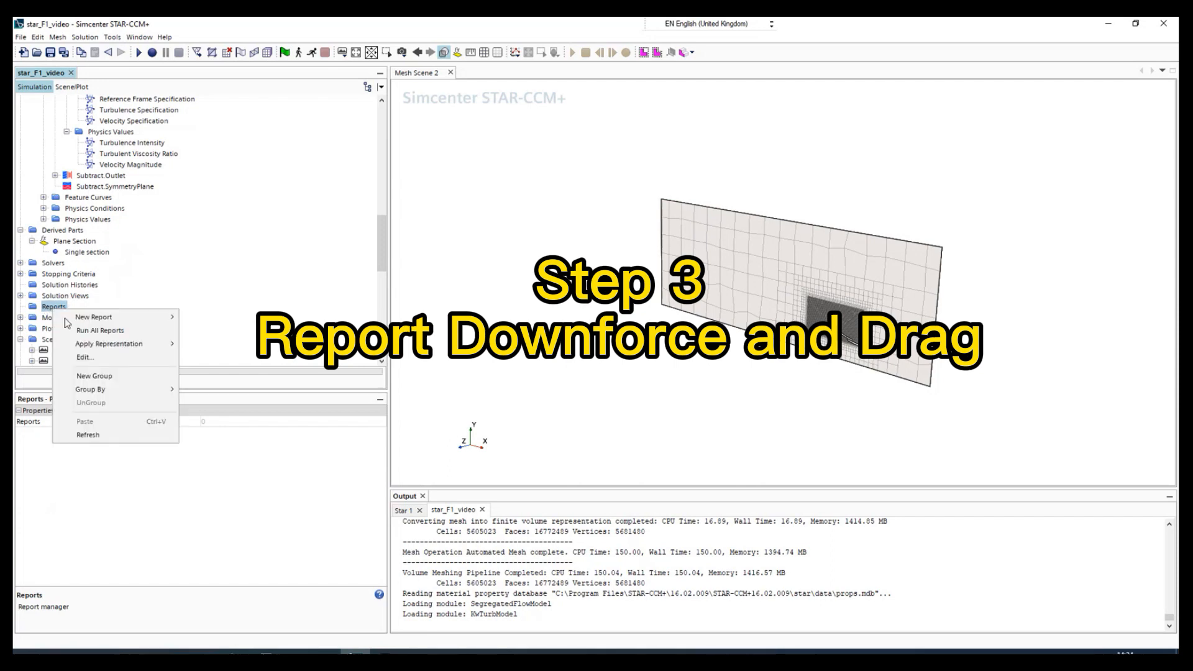
{"action": "mouse_move", "coordinate": [94, 322]}
{"action": "mouse_move", "coordinate": [221, 320]}
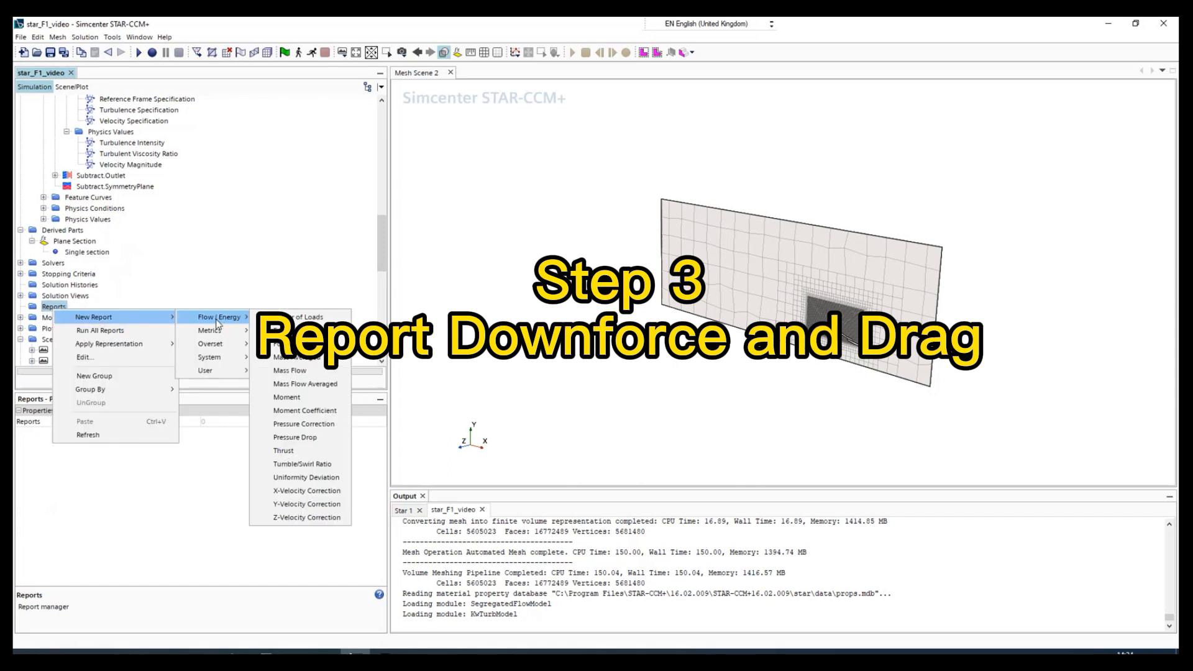
{"action": "left_click", "coordinate": [292, 330]}
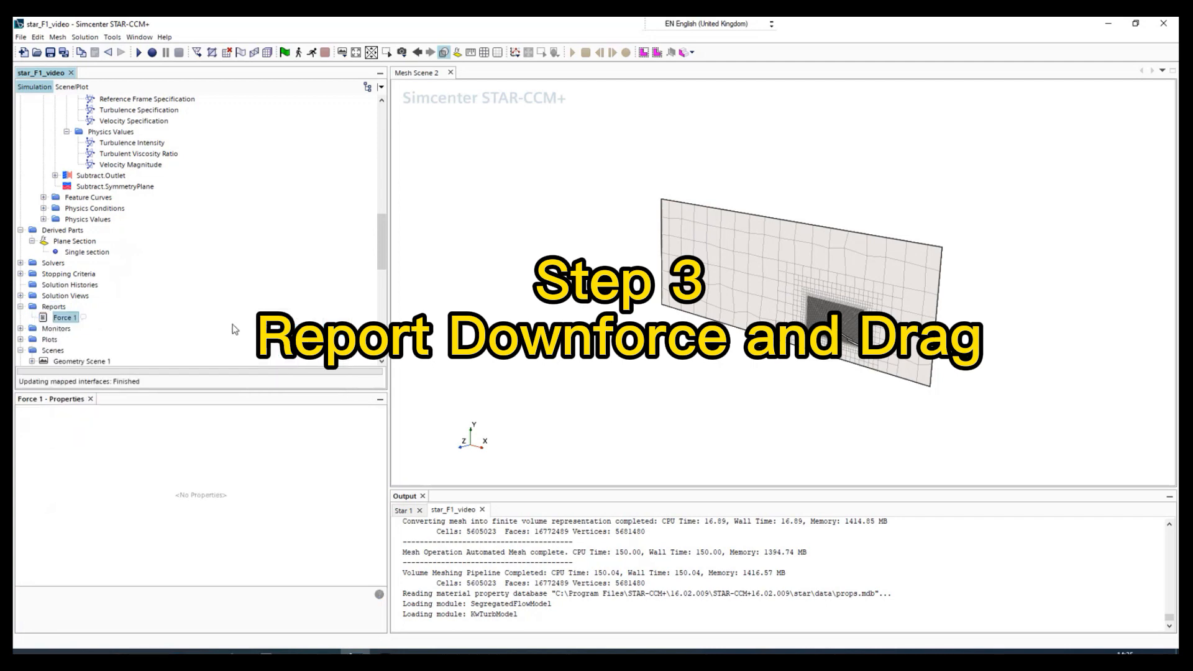
{"action": "right_click", "coordinate": [63, 321]}
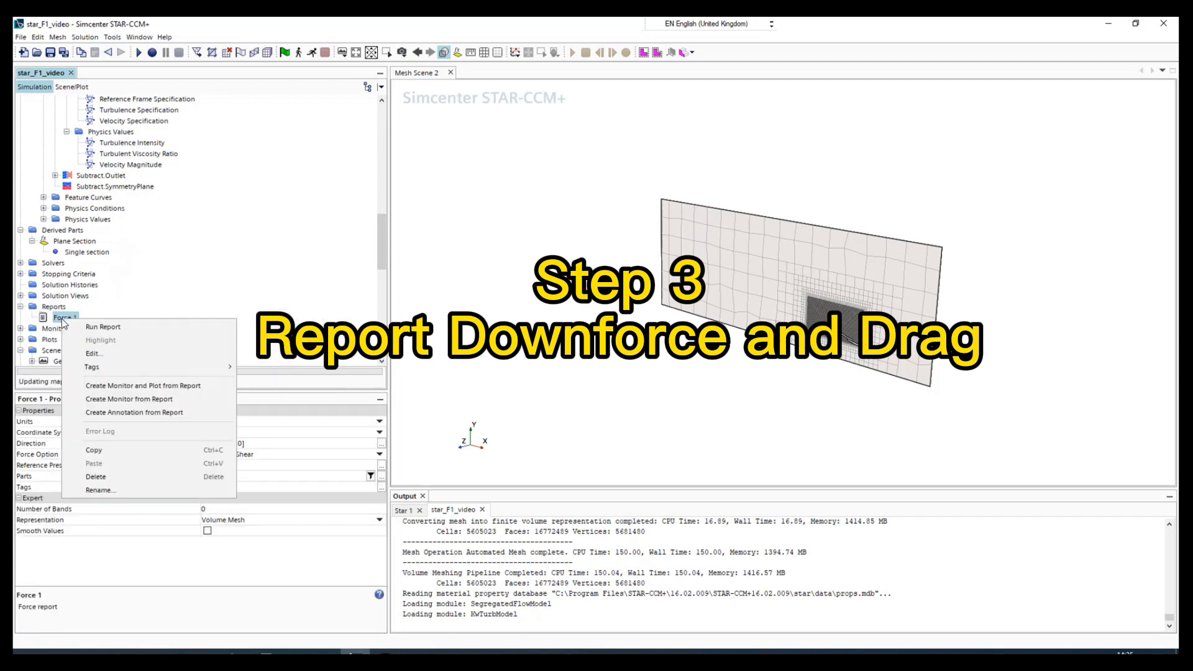
{"action": "left_click", "coordinate": [99, 490]}
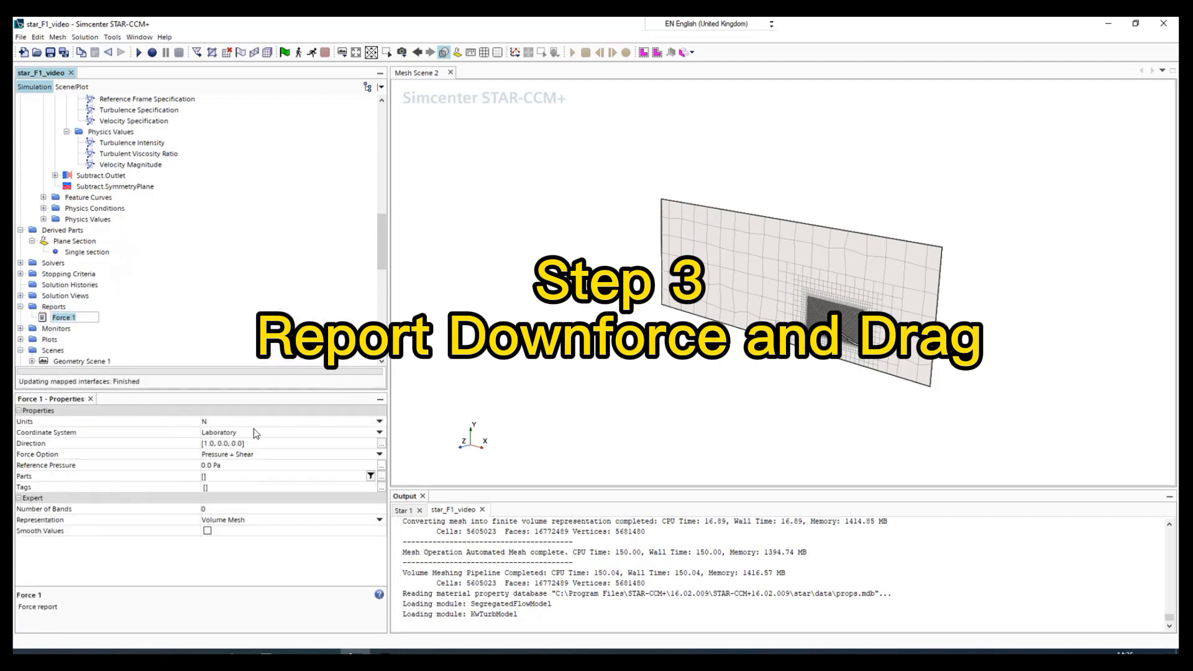
{"action": "type", "text": "Downf"}
{"action": "key", "text": "Return"}
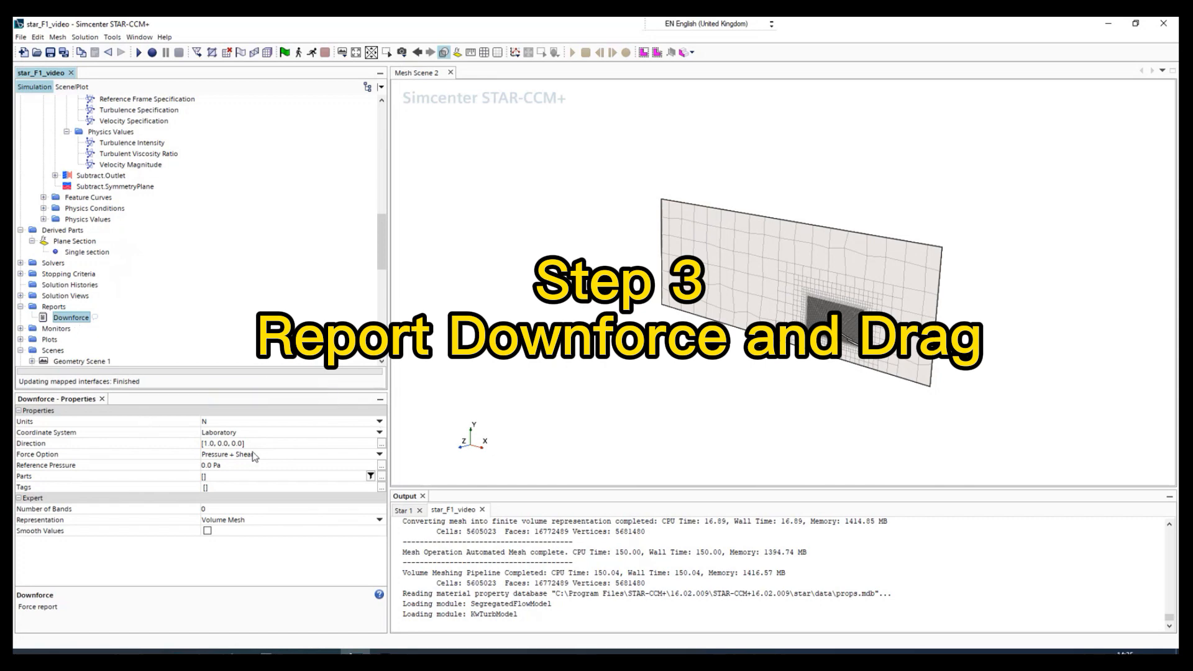
Set the force direction of the Downforce report to [0.0, -1.0, 0.0].
{"action": "left_click", "coordinate": [223, 444]}
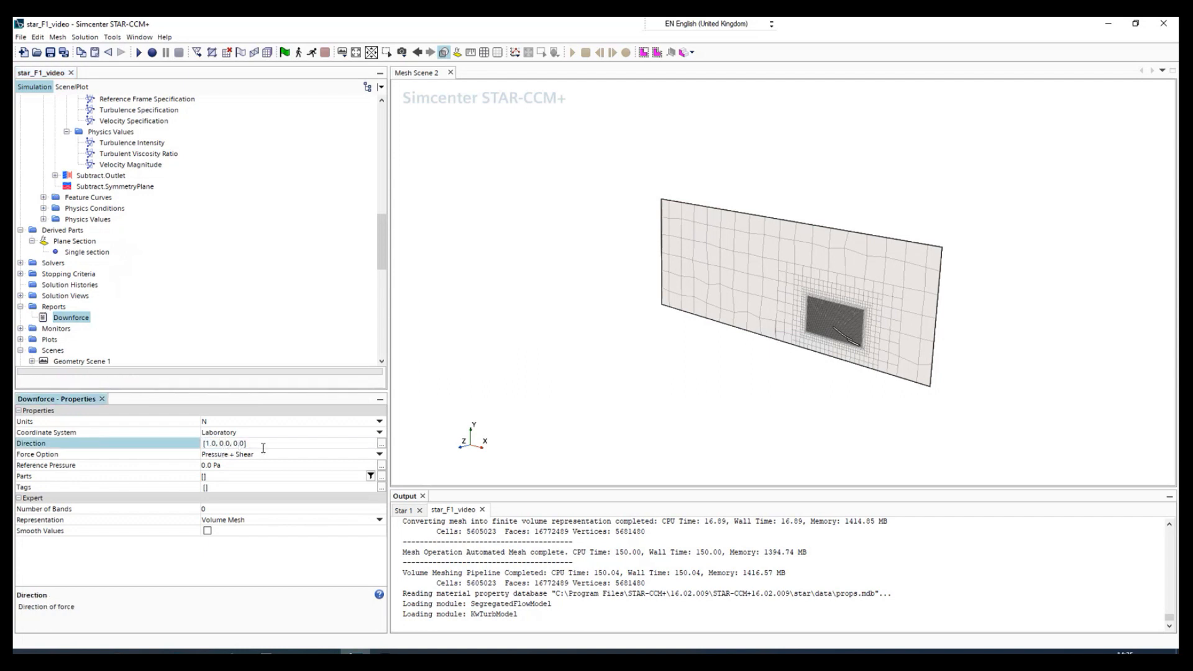
{"action": "key", "text": "BackSpace"}
{"action": "type", "text": "-1"}
{"action": "key", "text": "BackSpace"}
{"action": "type", "text": "0"}
{"action": "key", "text": "Return"}
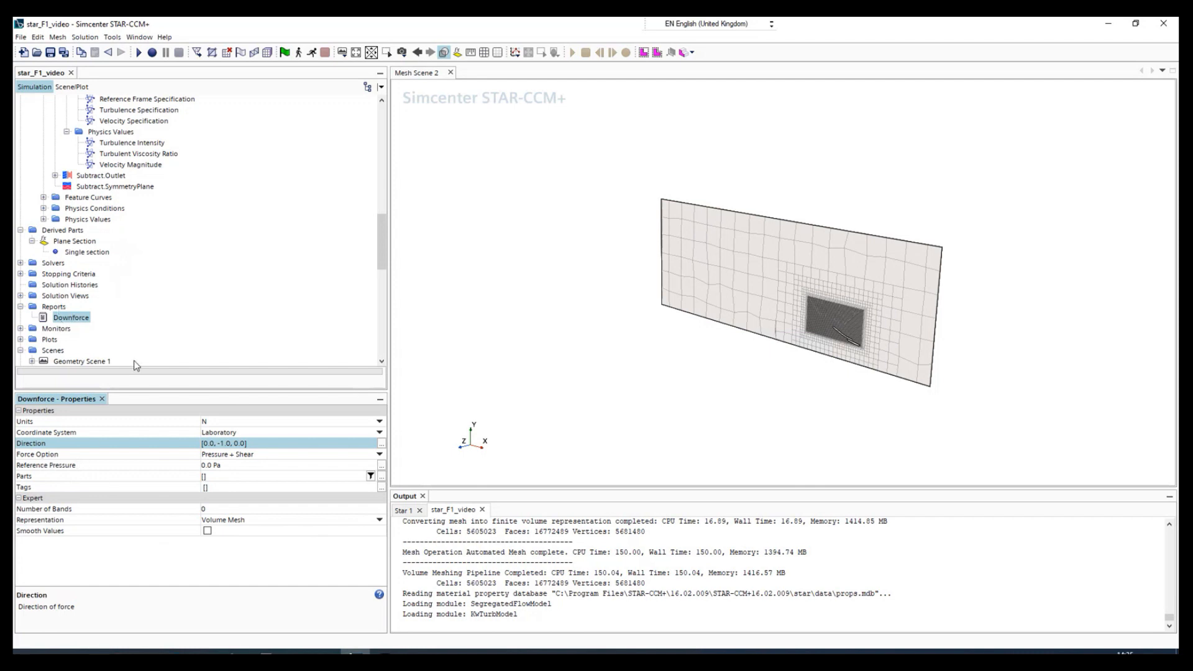
Assign the Subtract.ColoredFace1 boundary of the region as the input part of the Downforce report.
{"action": "double_click", "coordinate": [250, 477]}
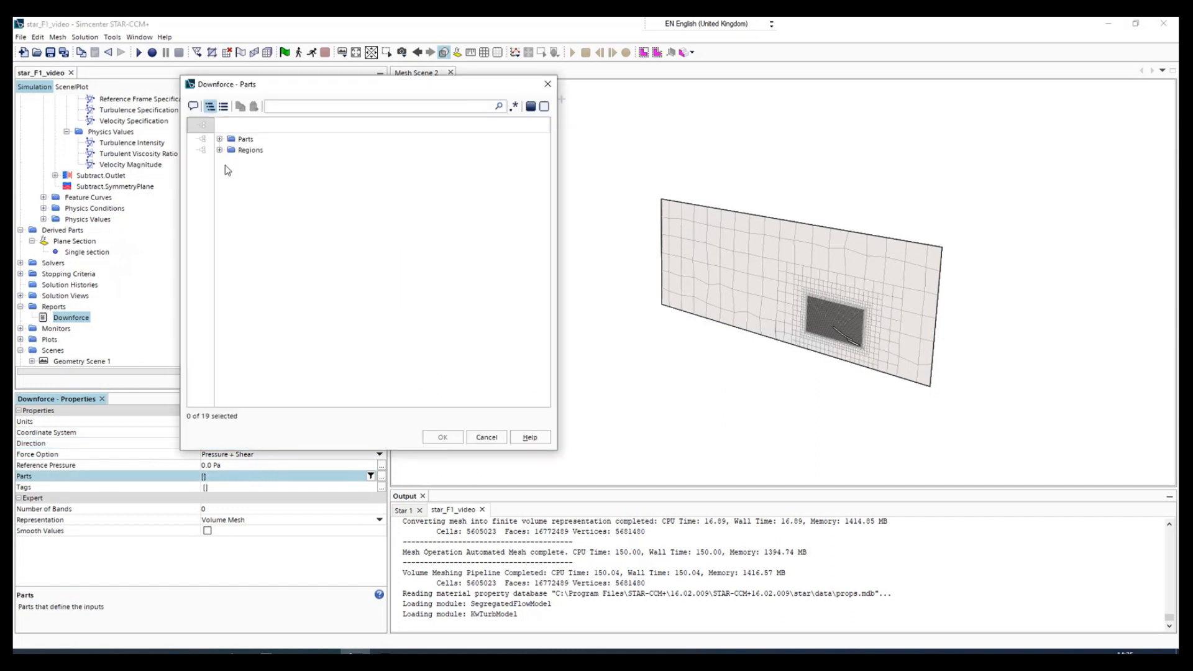
{"action": "left_click", "coordinate": [219, 150]}
{"action": "left_click", "coordinate": [304, 183]}
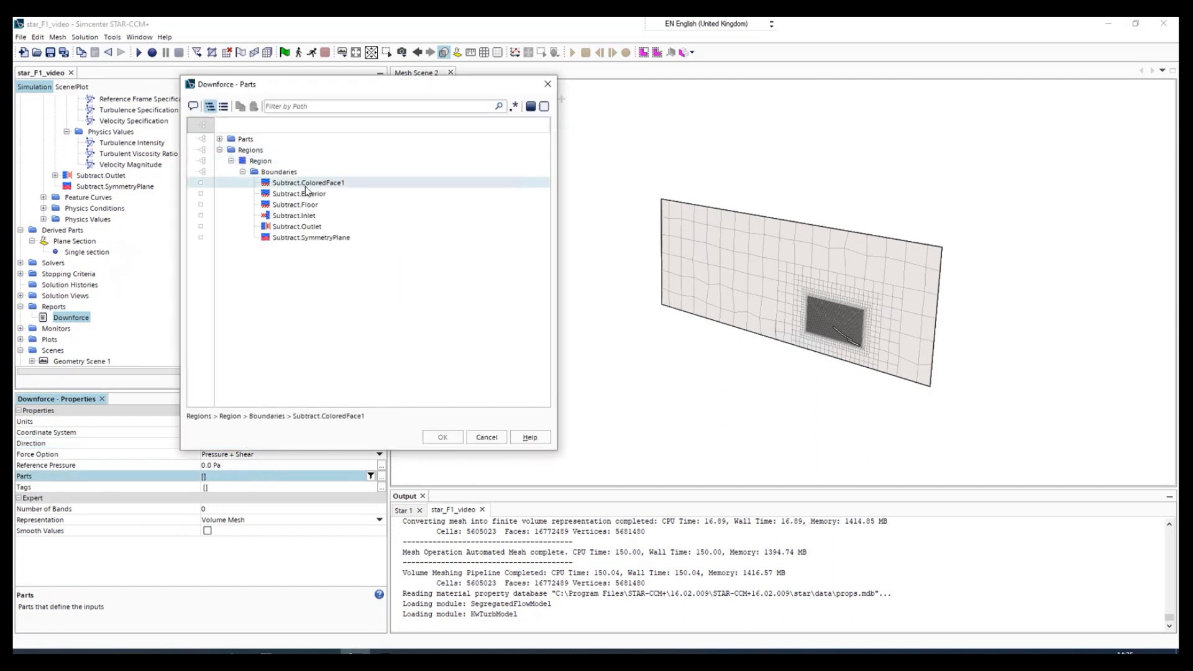
{"action": "left_click", "coordinate": [323, 185]}
{"action": "left_click", "coordinate": [442, 438]}
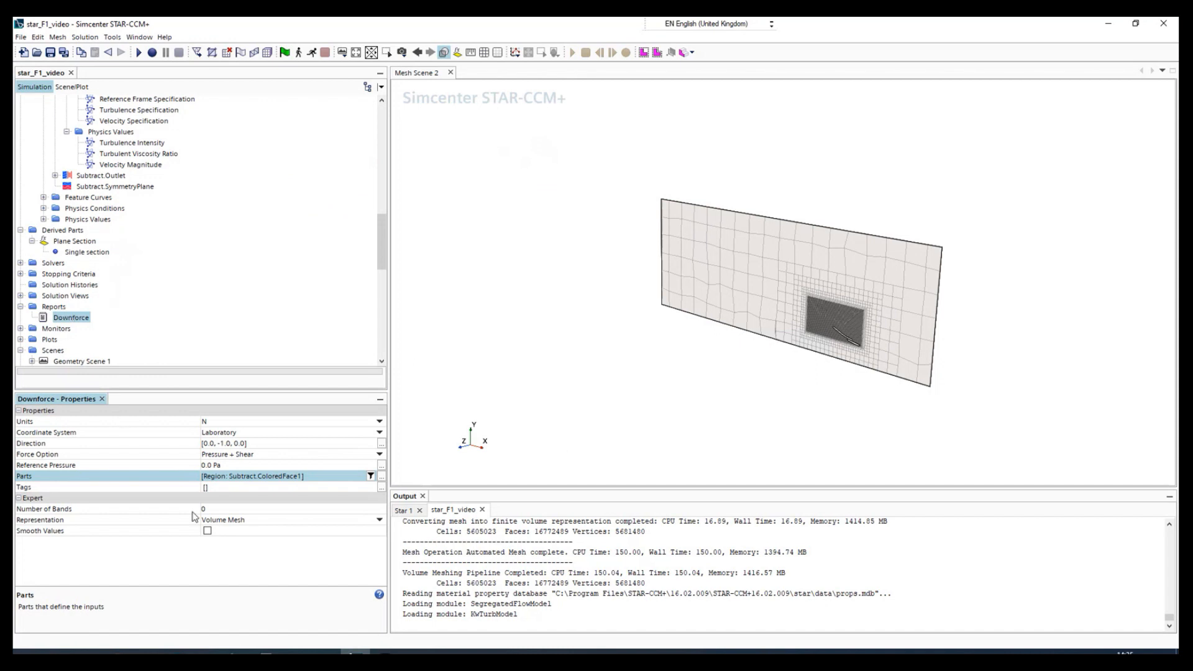
Set the reference pressure of the Downforce report to 101325 Pa.
{"action": "left_click", "coordinate": [211, 466]}
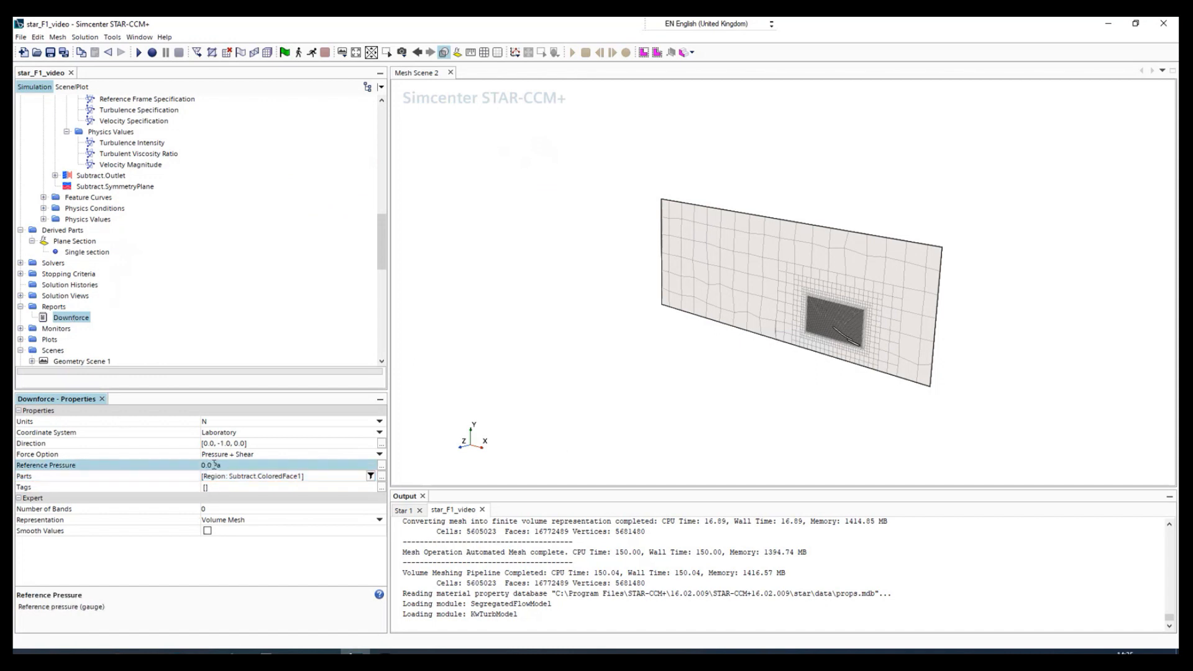
{"action": "left_click_drag", "start_coordinate": [215, 465], "coordinate": [198, 465]}
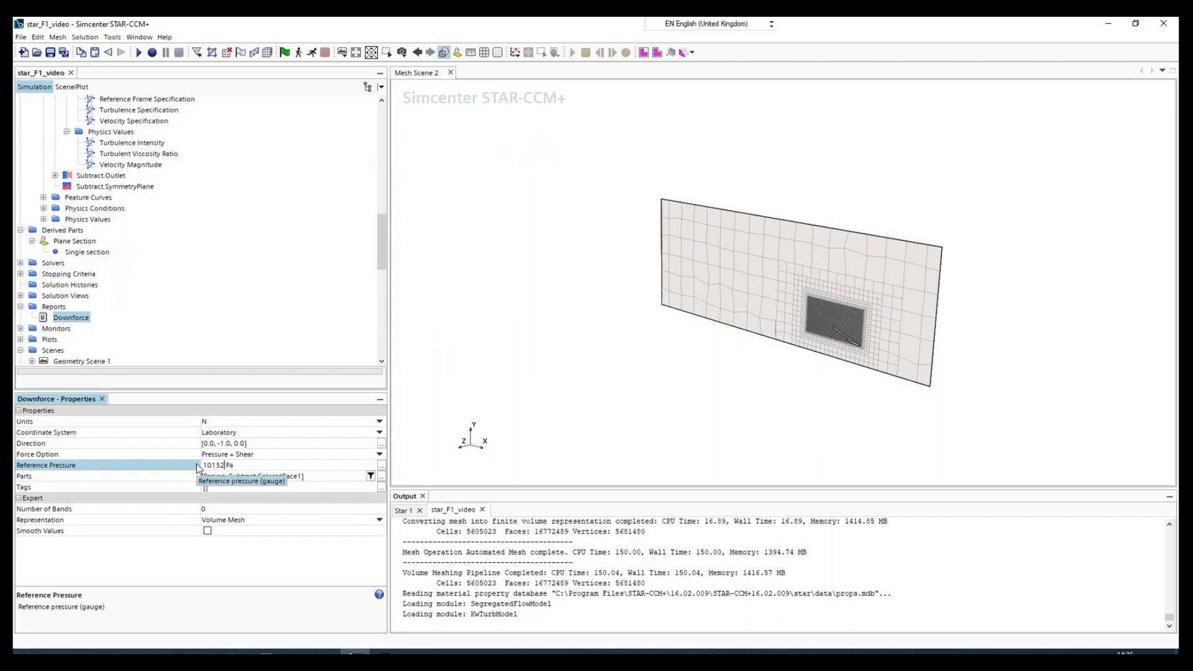
{"action": "type", "text": "101325"}
{"action": "key", "text": "Return"}
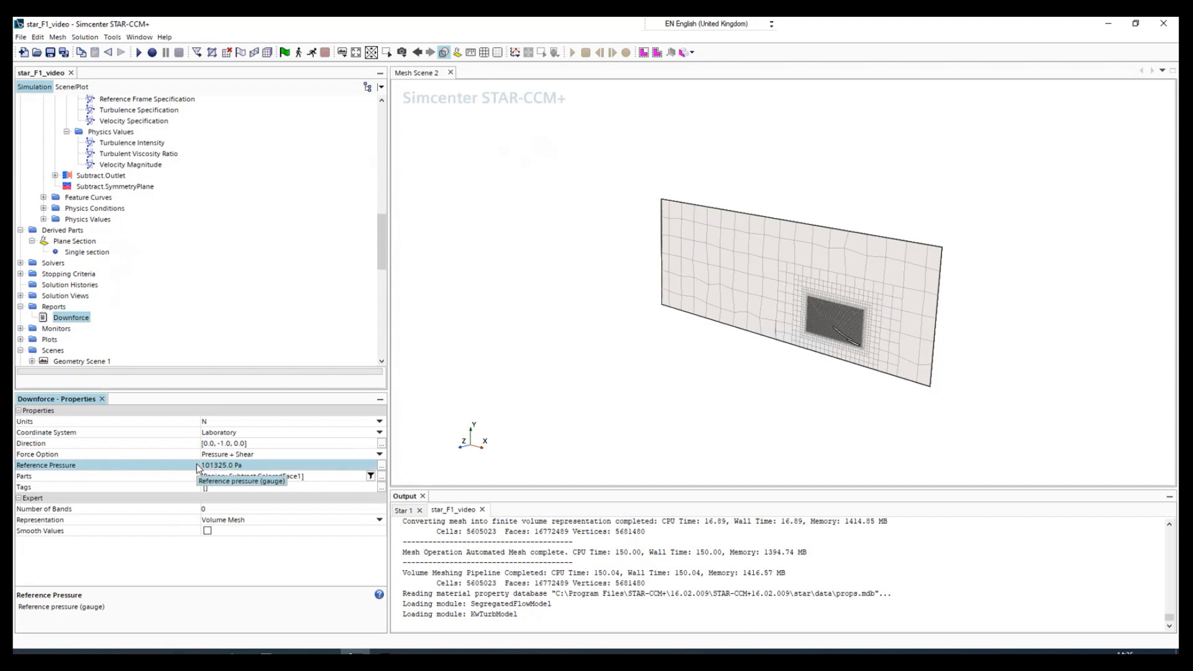
Copy the Downforce report and paste the duplicate into the Reports group.
{"action": "right_click", "coordinate": [67, 323]}
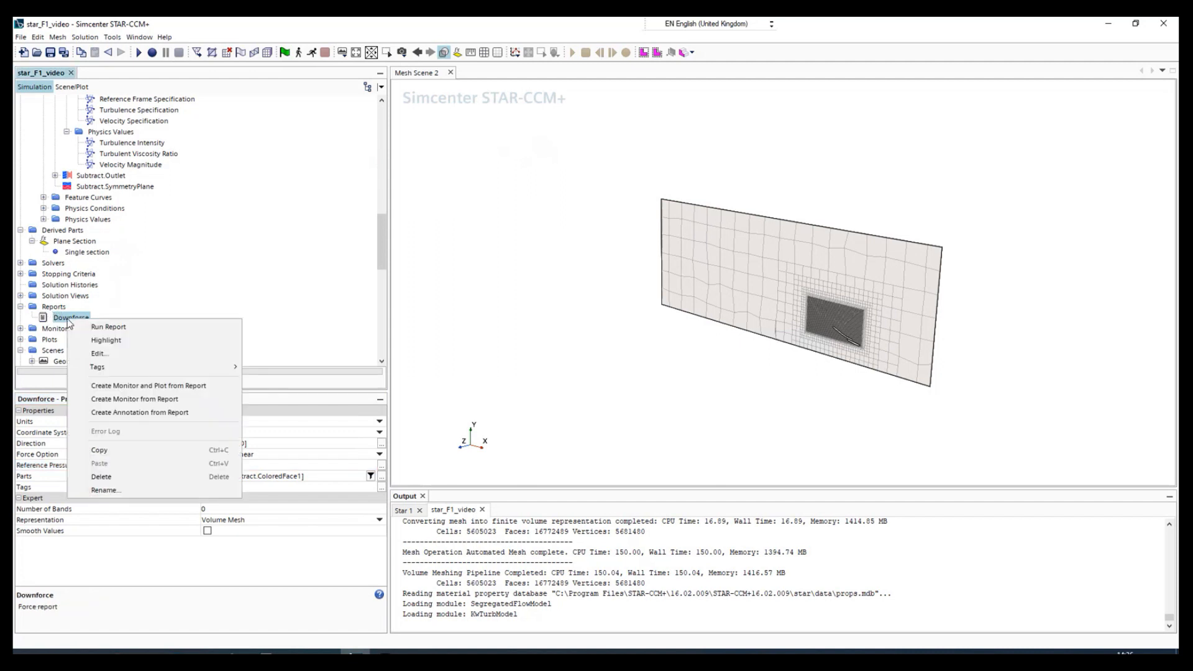
{"action": "left_click", "coordinate": [56, 309]}
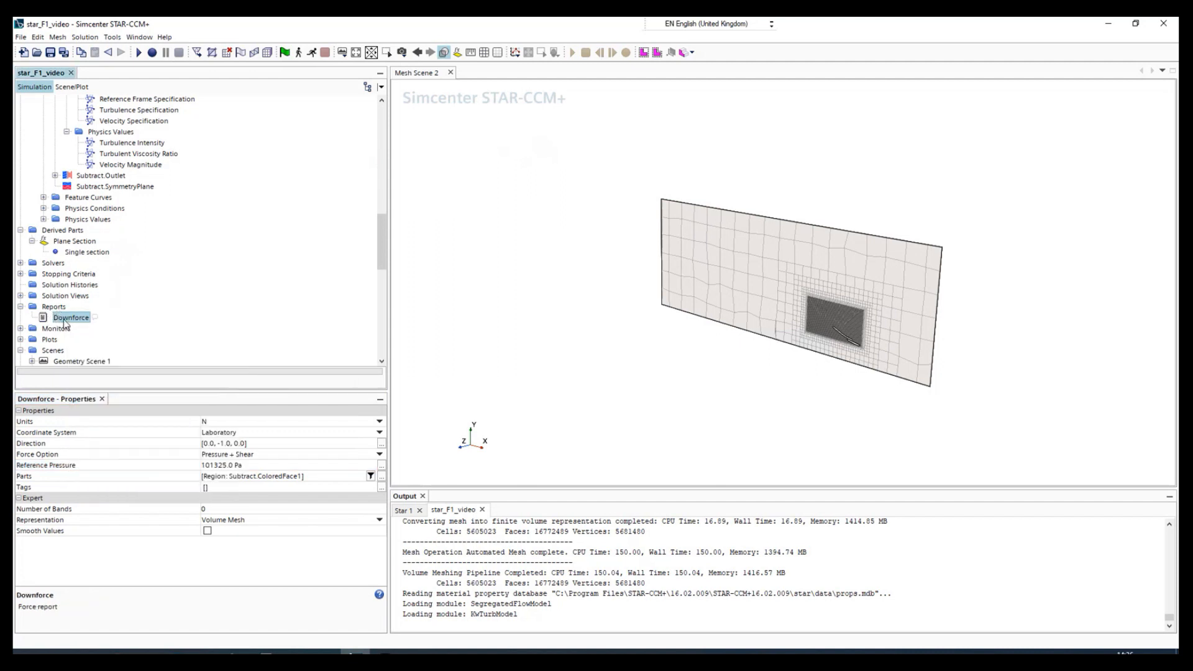
{"action": "right_click", "coordinate": [65, 322]}
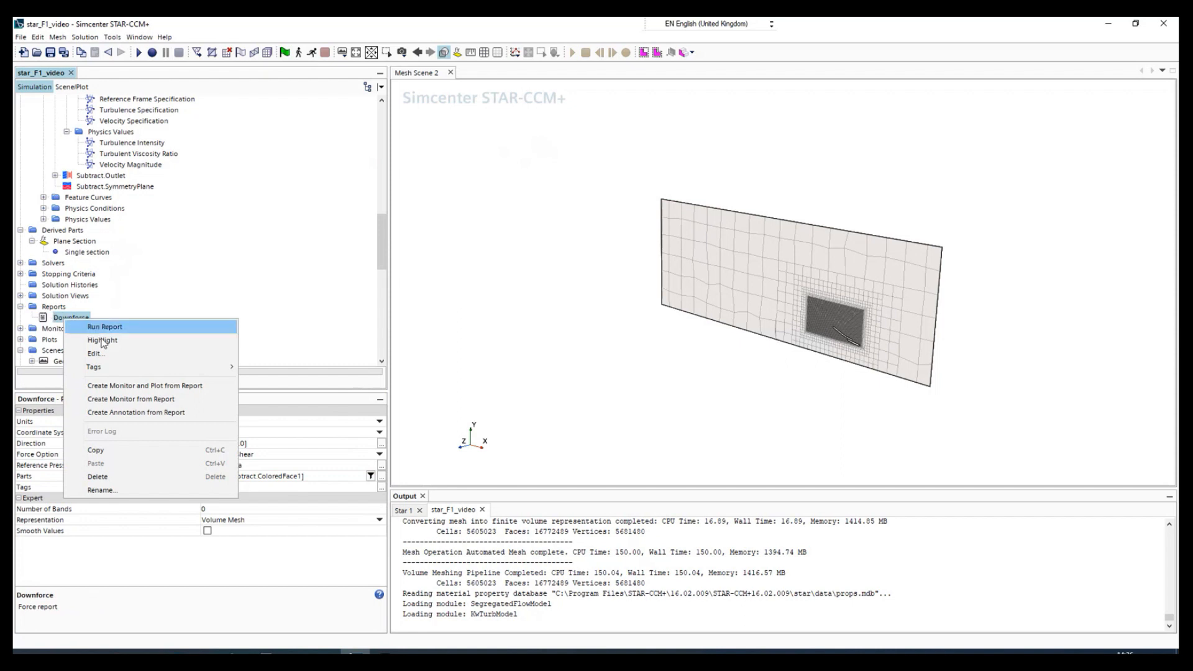
{"action": "left_click", "coordinate": [105, 453]}
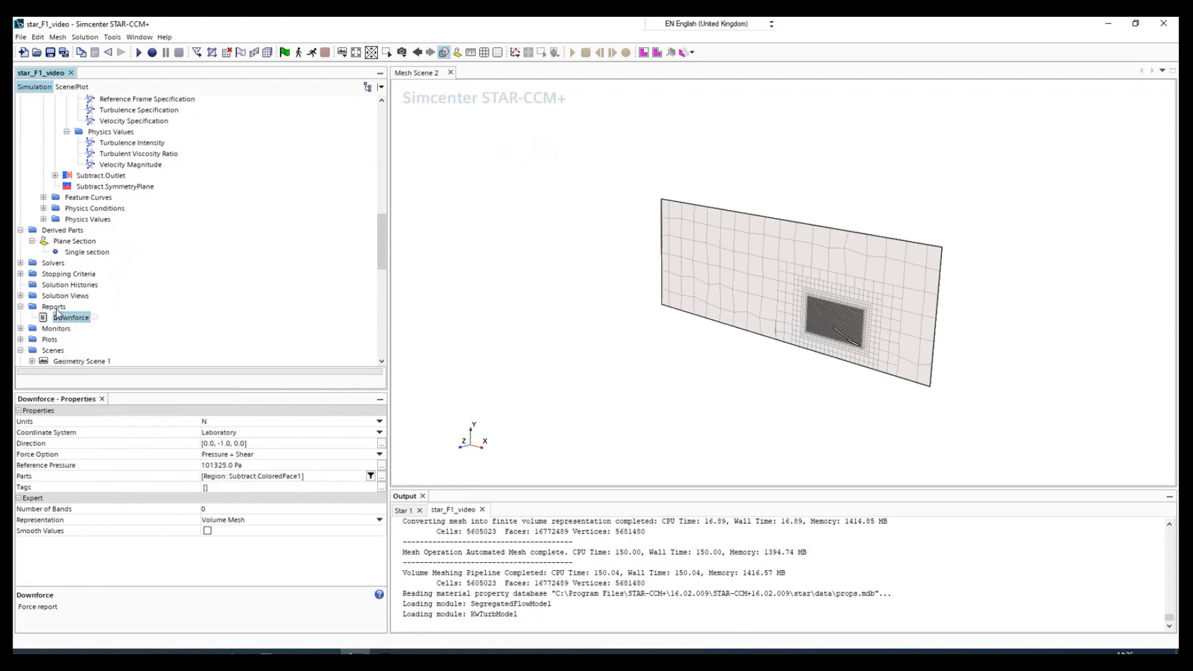
{"action": "left_click", "coordinate": [56, 308]}
{"action": "right_click", "coordinate": [56, 307]}
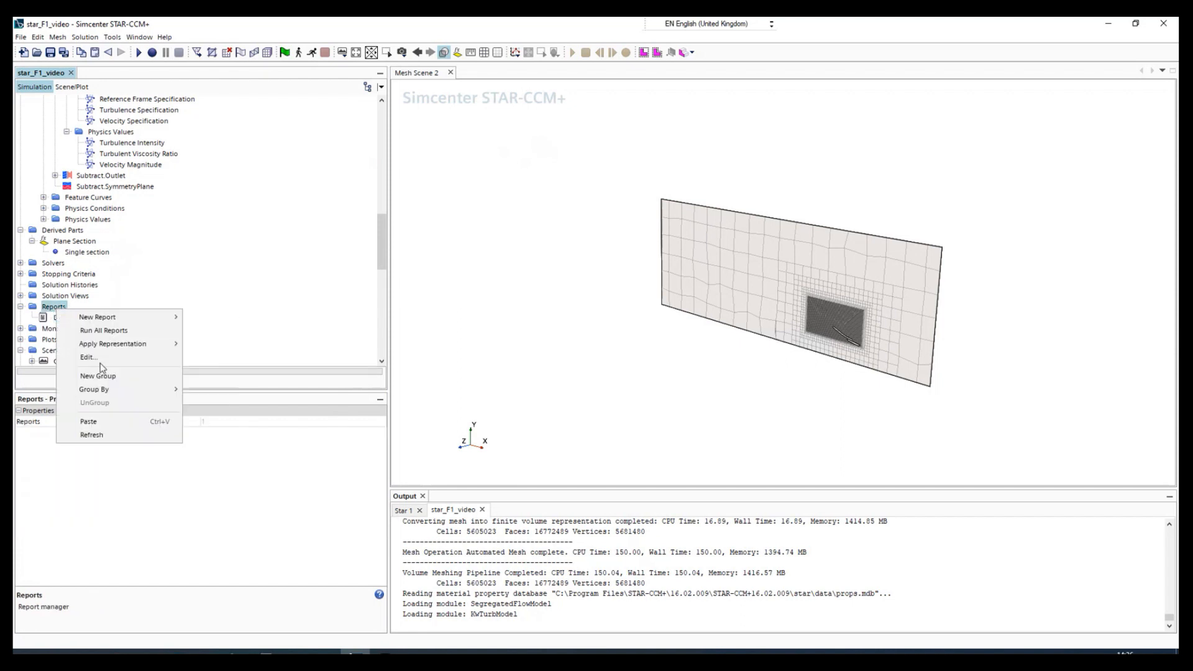
{"action": "left_click", "coordinate": [87, 409]}
{"action": "left_click", "coordinate": [70, 329]}
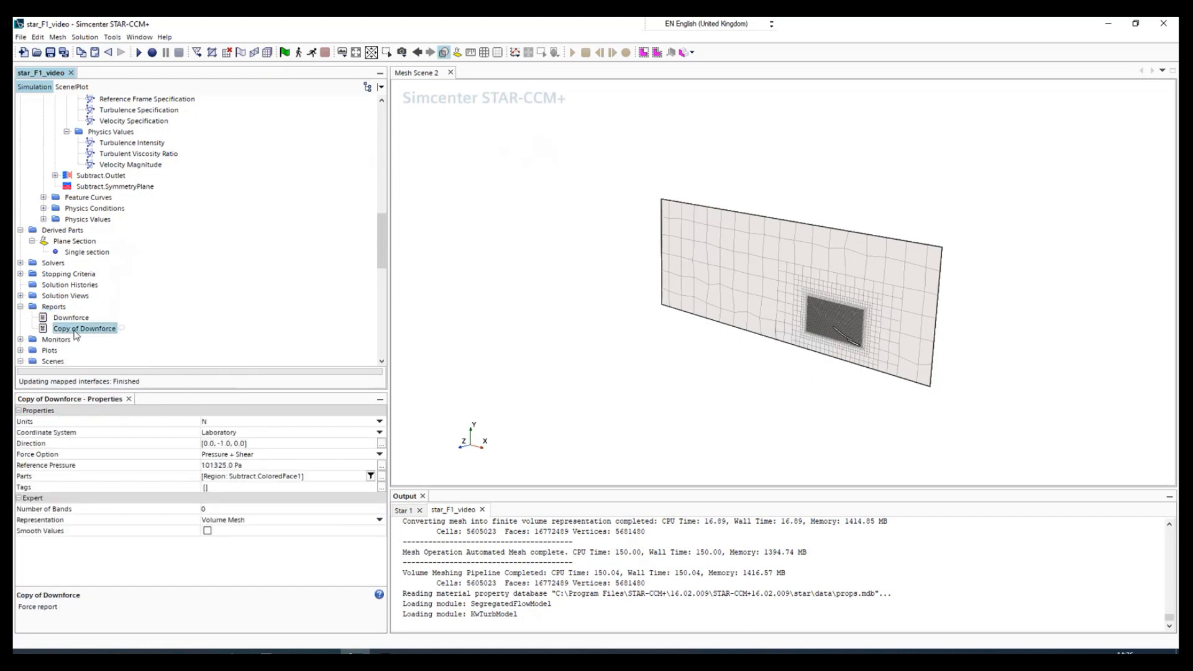
Rename the copied Downforce report as Drag.
{"action": "right_click", "coordinate": [75, 334]}
{"action": "left_click", "coordinate": [119, 503]}
{"action": "type", "text": "Drag"}
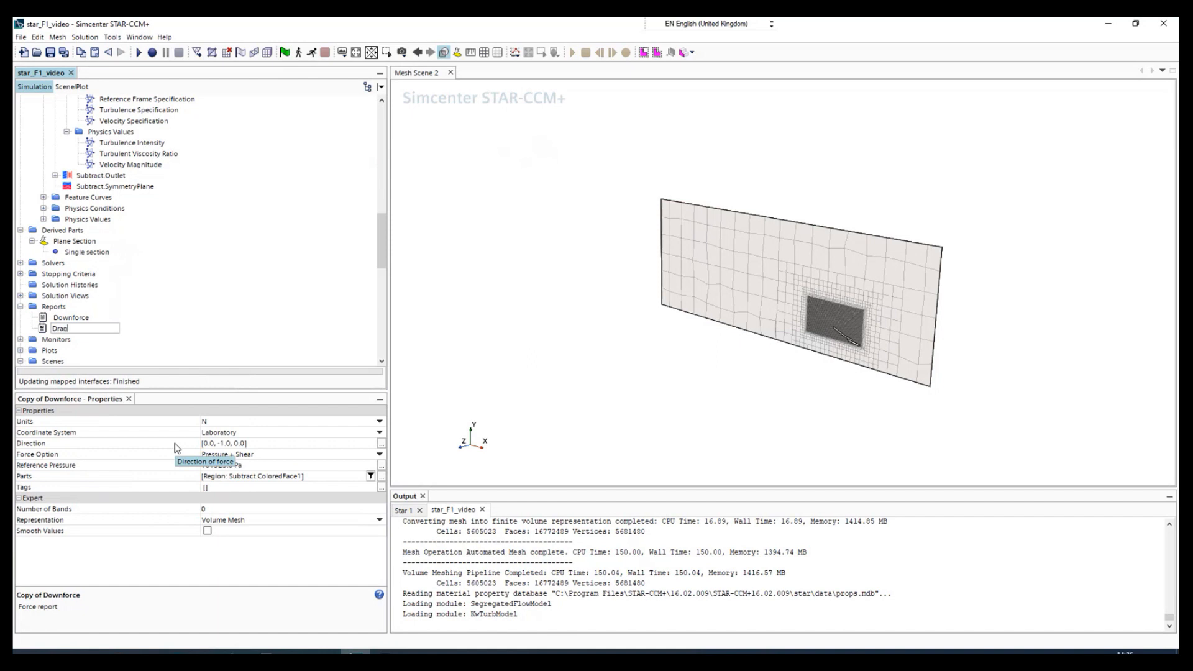
{"action": "key", "text": "Return"}
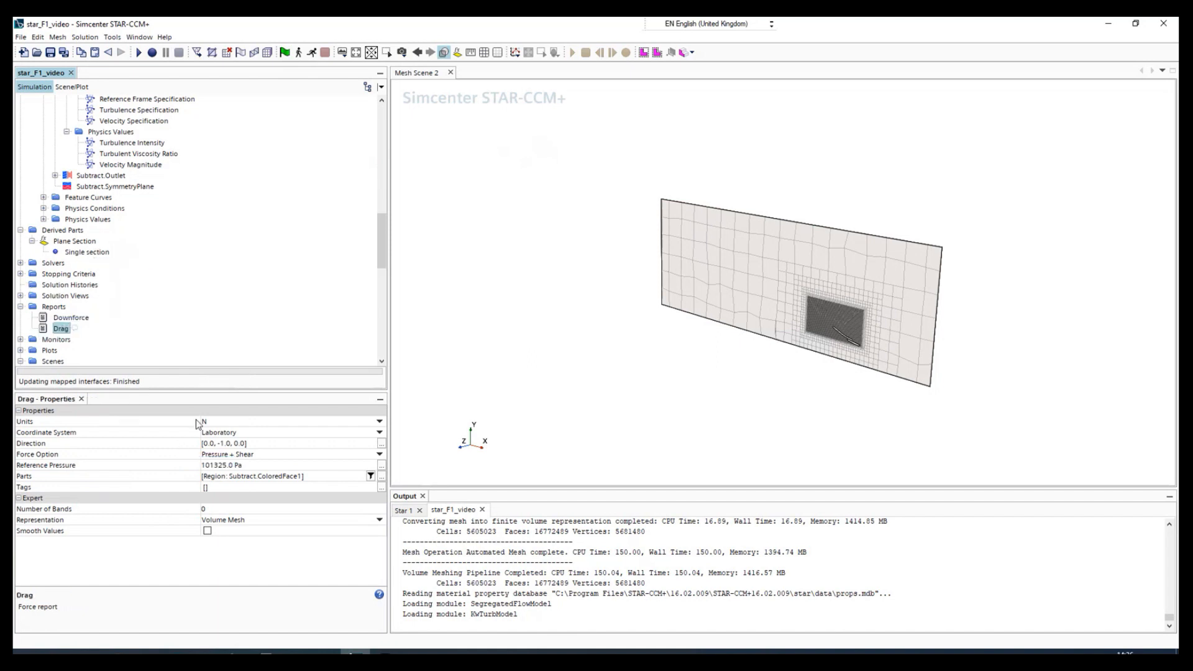
Set the force direction of the Drag report to [-1.0, 0.0, 0.0].
{"action": "left_click", "coordinate": [214, 444]}
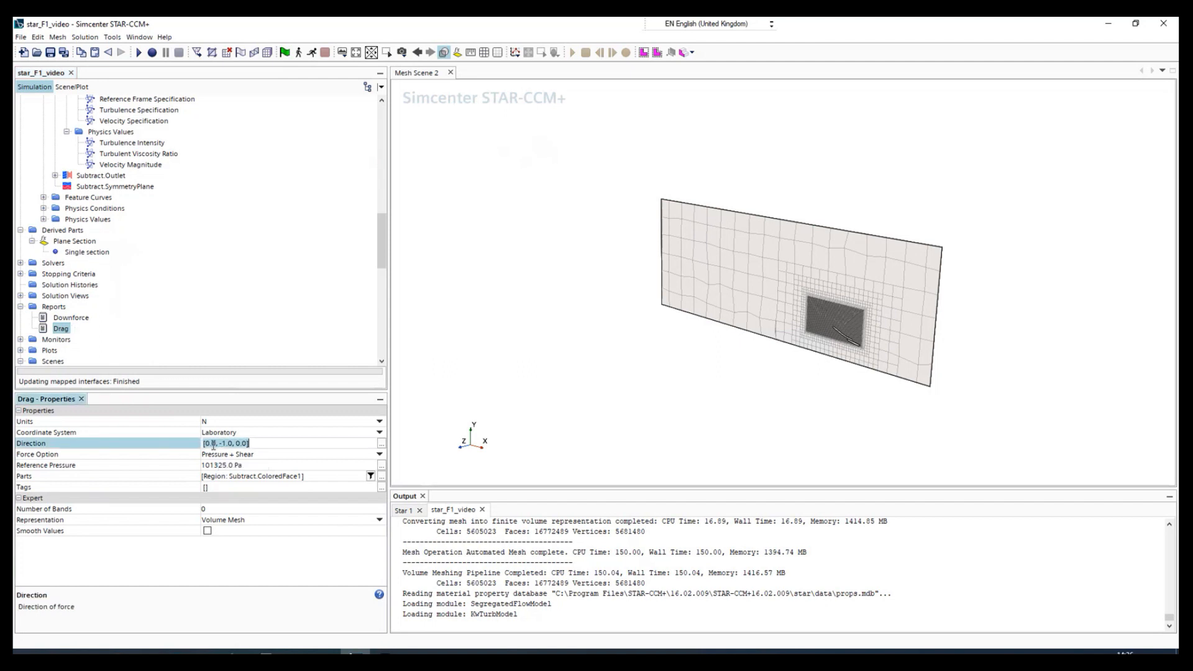
{"action": "left_click_drag", "start_coordinate": [642, 445], "coordinate": [685, 434]}
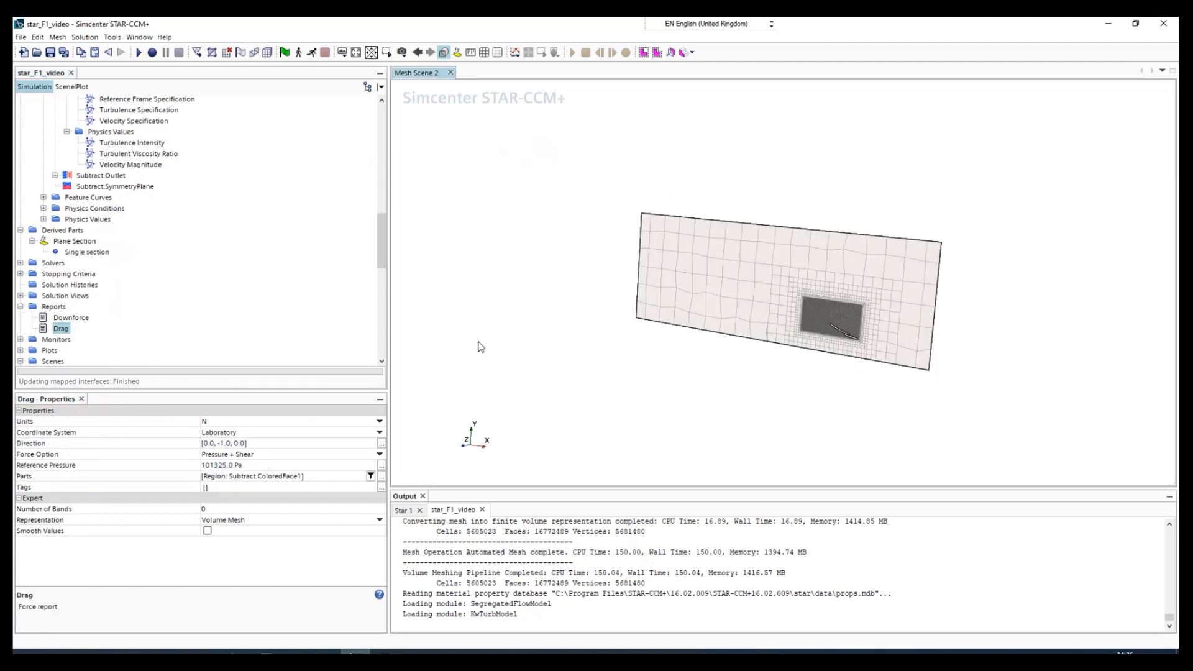
{"action": "left_click", "coordinate": [217, 445]}
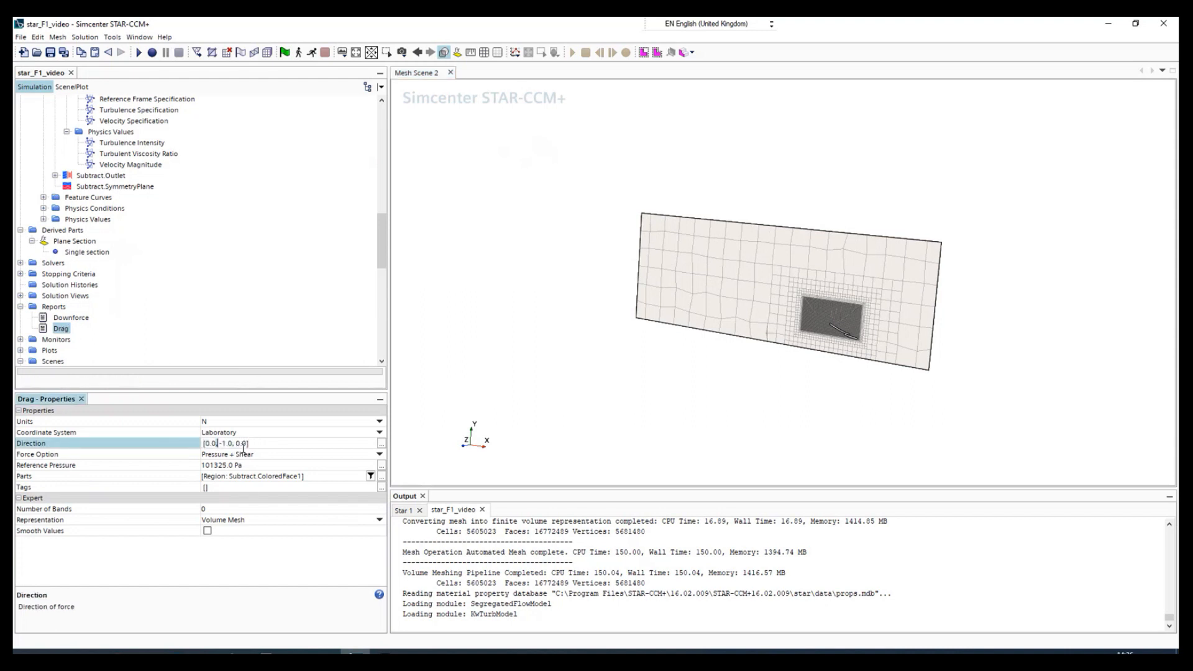
{"action": "key", "text": "BackSpace"}
{"action": "key", "text": "BackSpace"}
{"action": "key", "text": "BackSpace"}
{"action": "key", "text": "BackSpace"}
{"action": "type", "text": "-1"}
{"action": "key", "text": "BackSpace"}
{"action": "key", "text": "BackSpace"}
{"action": "type", "text": "0"}
{"action": "key", "text": "Return"}
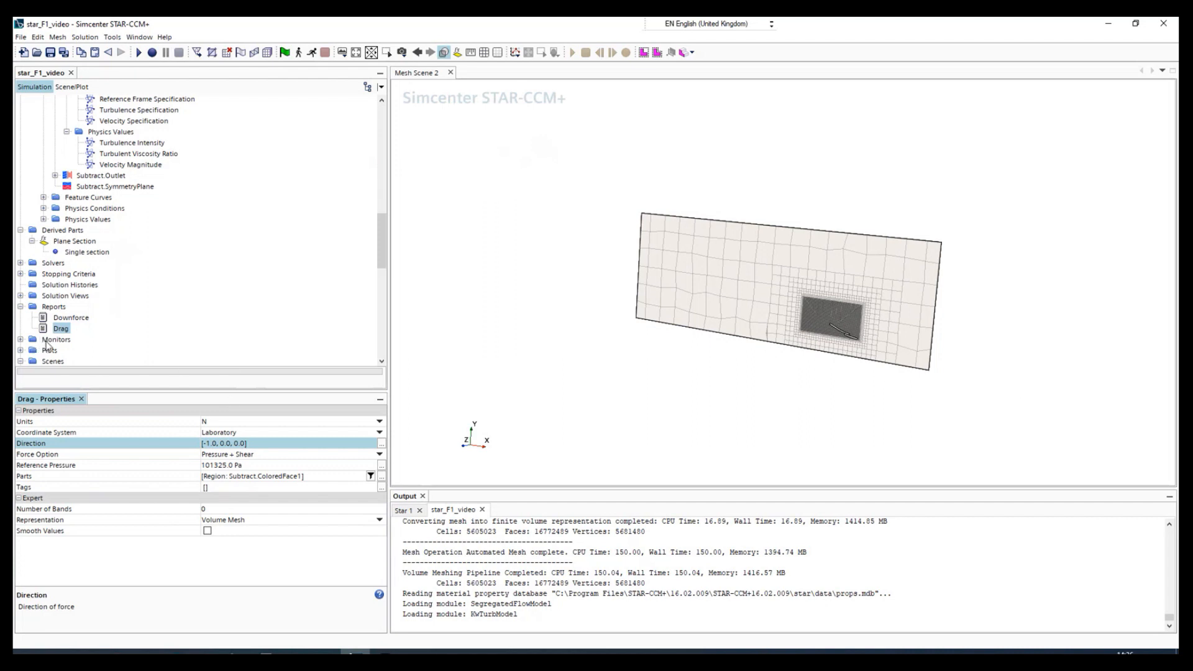
Create monitors and one single combined plot from the Downforce and Drag reports.
{"action": "left_click", "coordinate": [70, 317], "text": "ctrl"}
{"action": "right_click", "coordinate": [57, 333]}
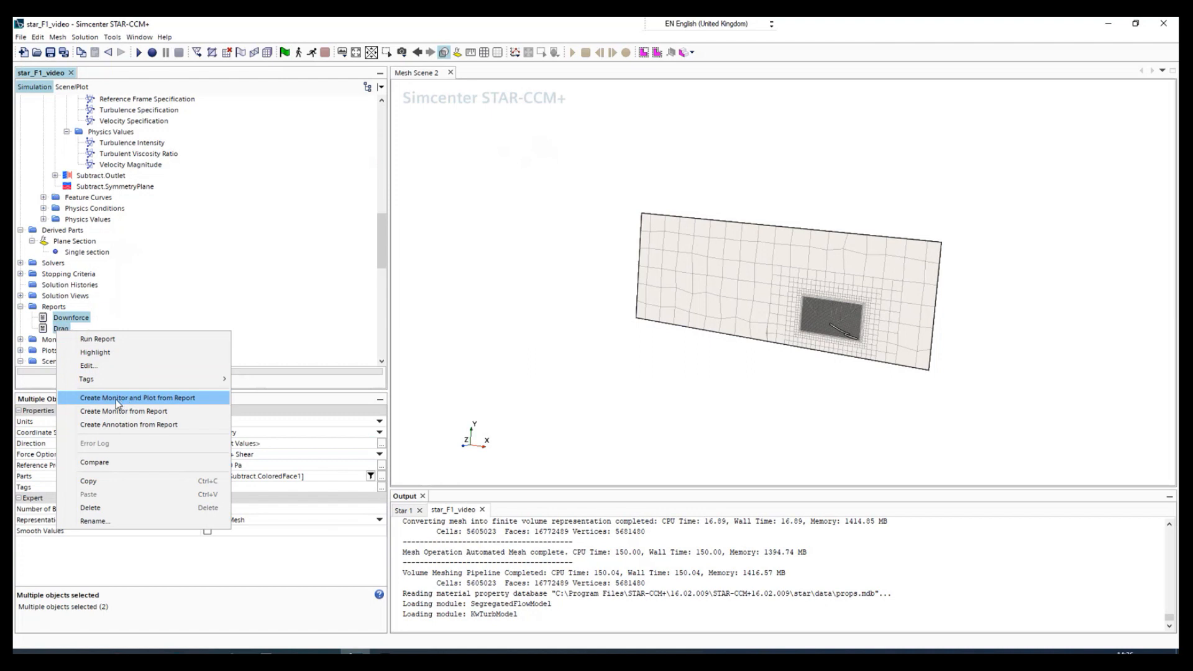
{"action": "left_click", "coordinate": [164, 399]}
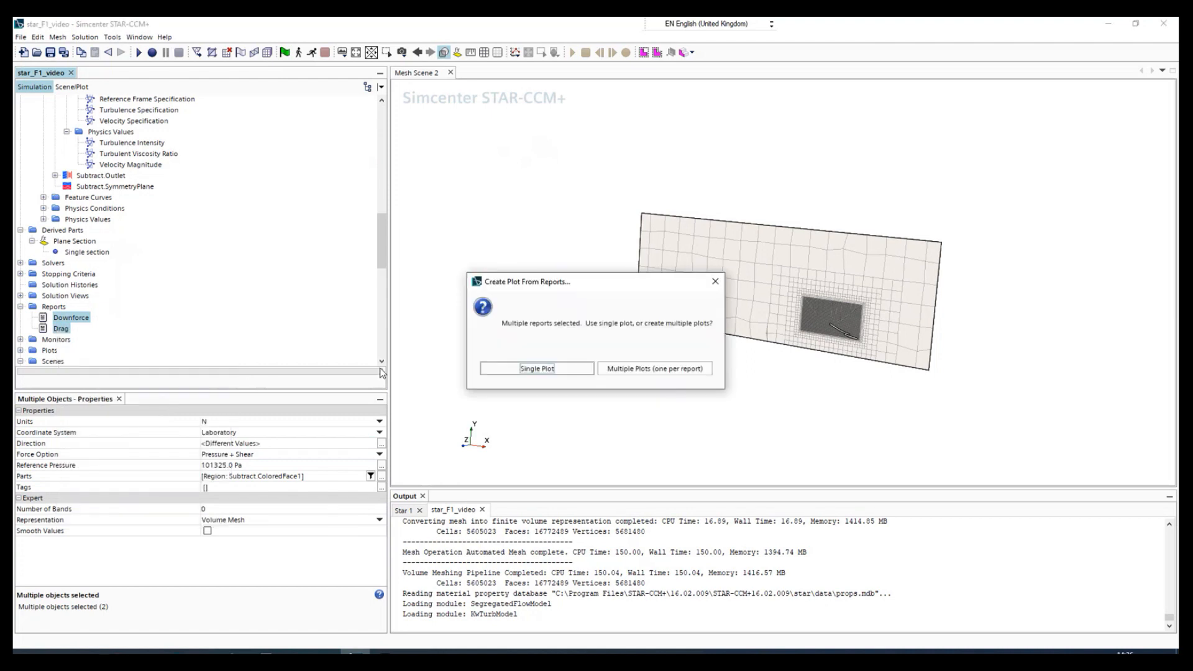
{"action": "left_click", "coordinate": [537, 369]}
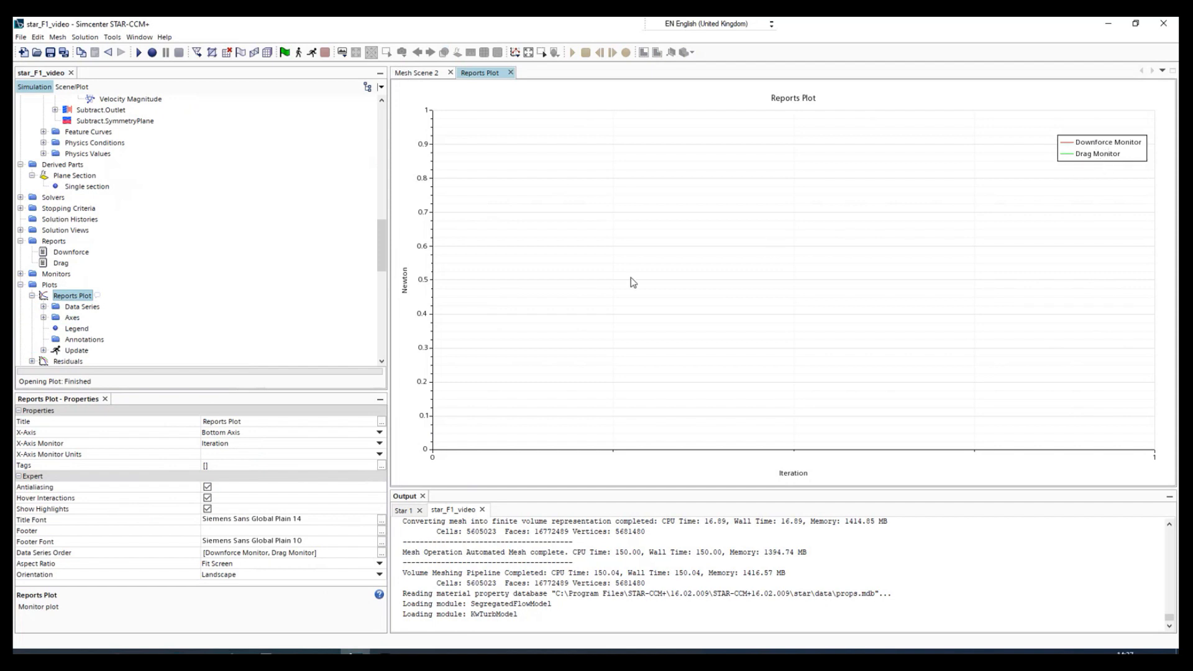
{"action": "scroll", "coordinate": [41, 311], "scroll_direction": "down", "scroll_amount": 3}
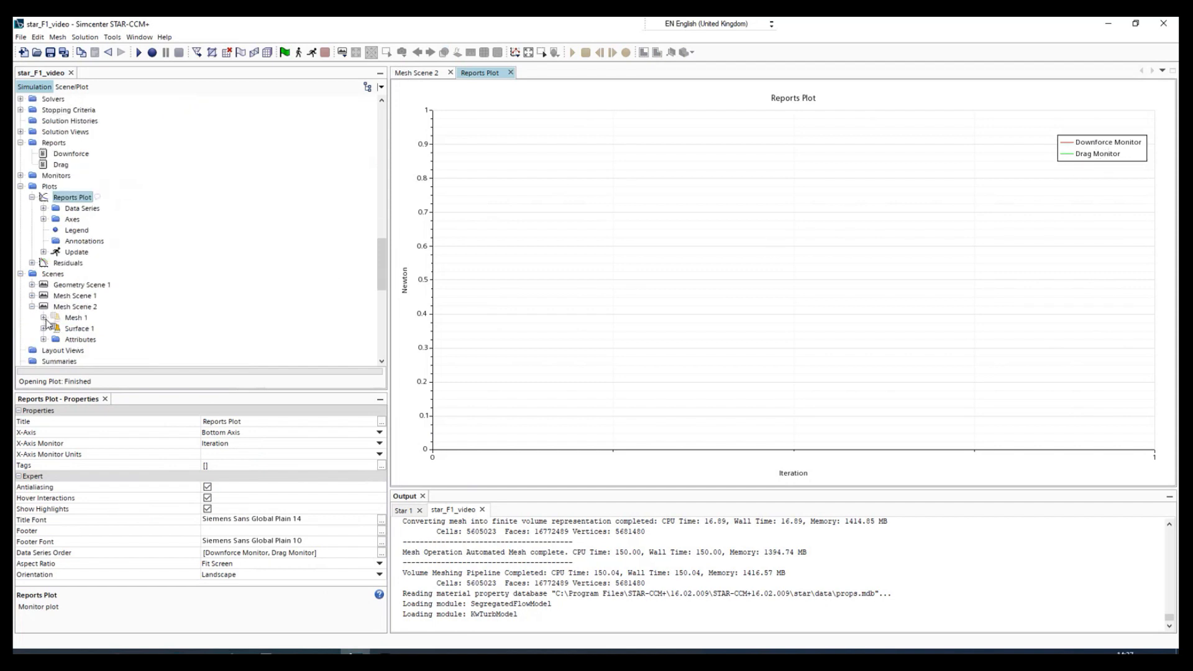
{"action": "scroll", "coordinate": [47, 322], "scroll_direction": "up", "scroll_amount": 2}
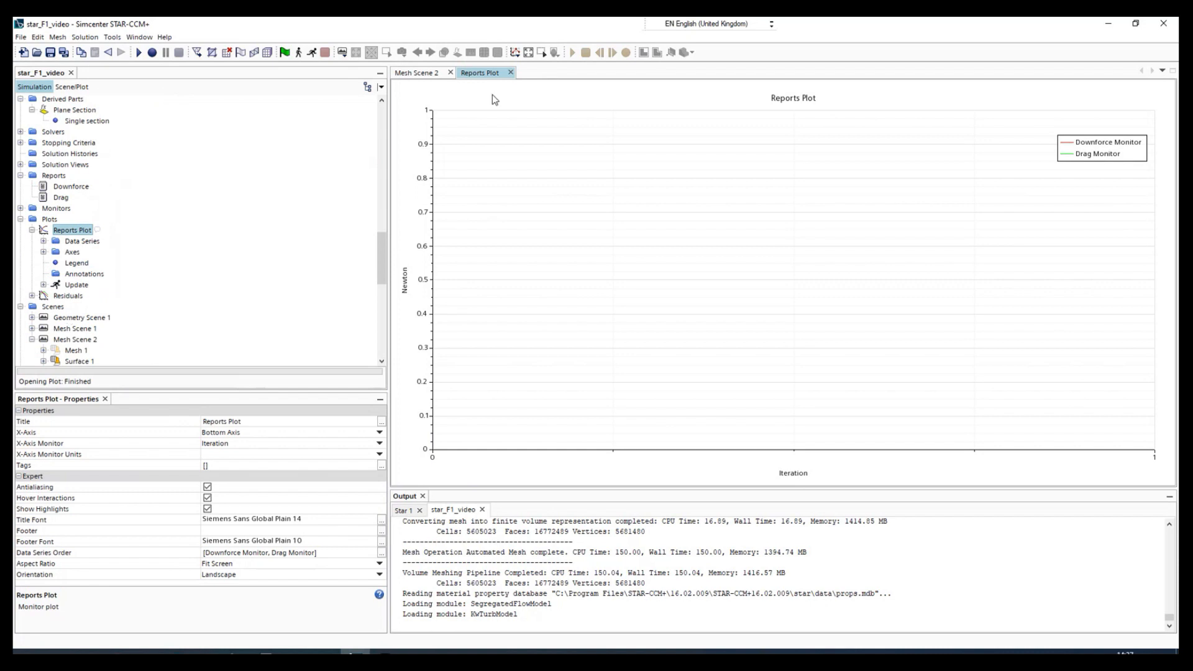
{"action": "left_click", "coordinate": [433, 74]}
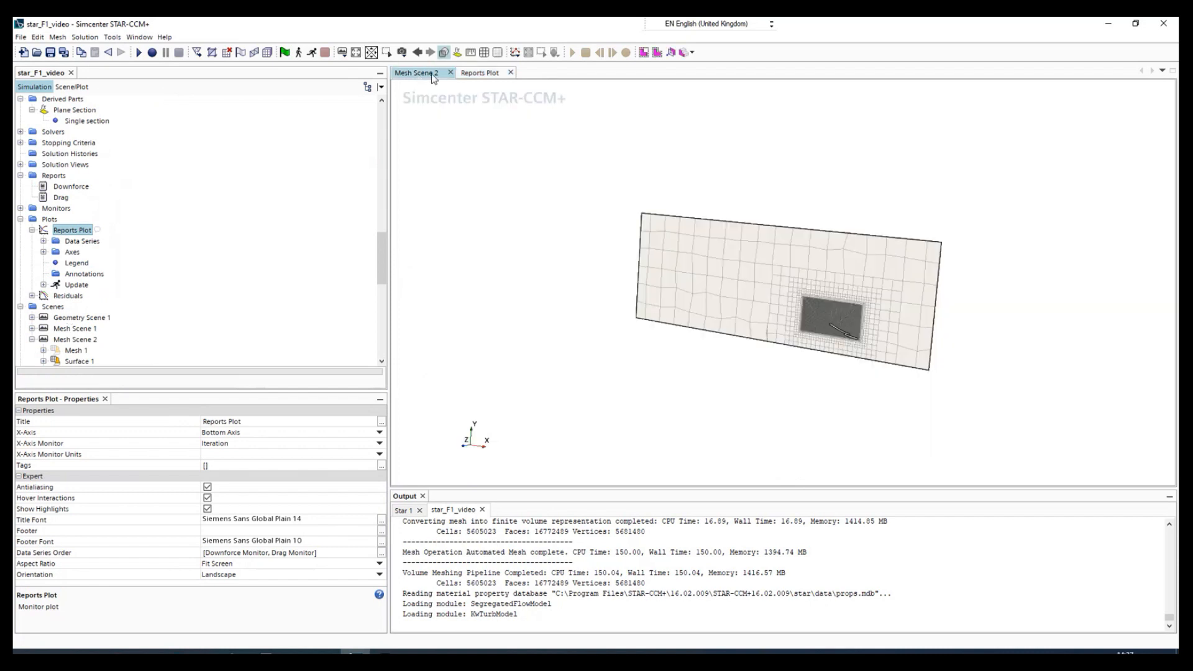
{"action": "left_click", "coordinate": [480, 72]}
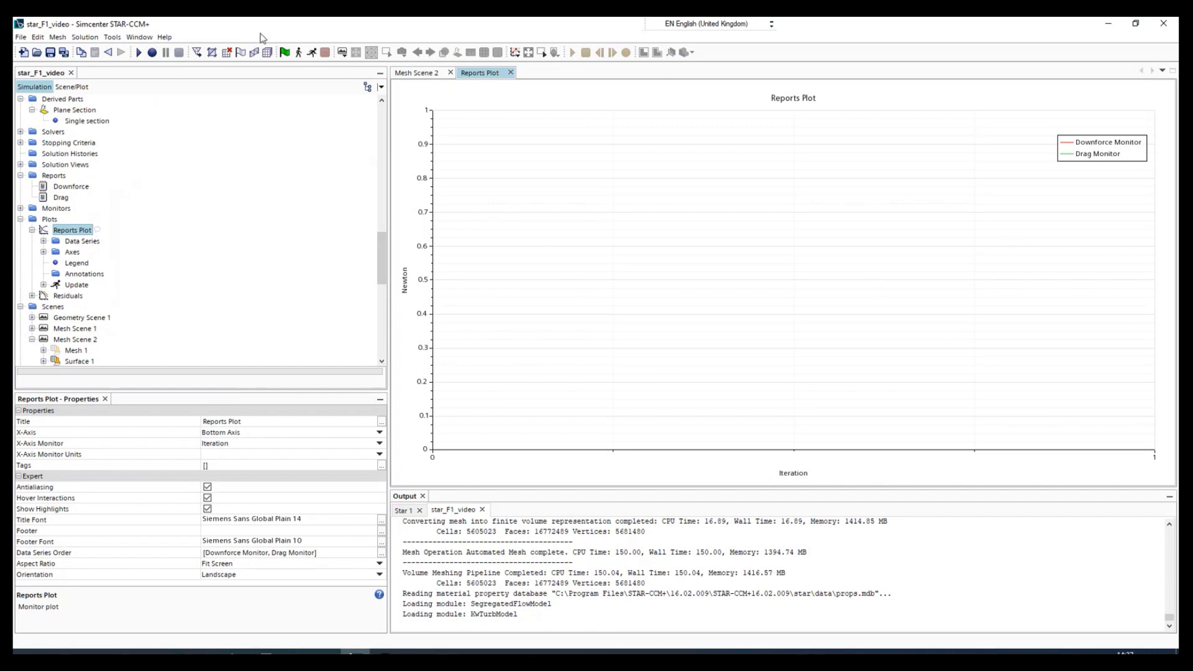
Create a new scalar scene for visualising the flow.
{"action": "scroll", "coordinate": [103, 290], "scroll_direction": "down", "scroll_amount": 2}
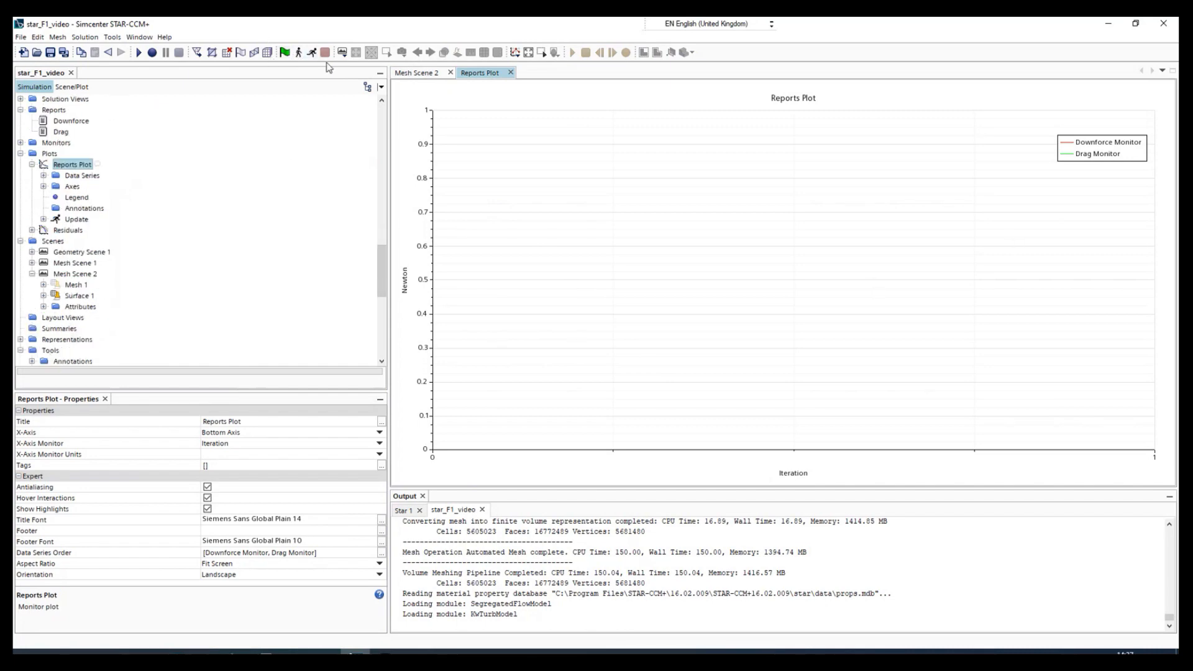
{"action": "left_click", "coordinate": [341, 54]}
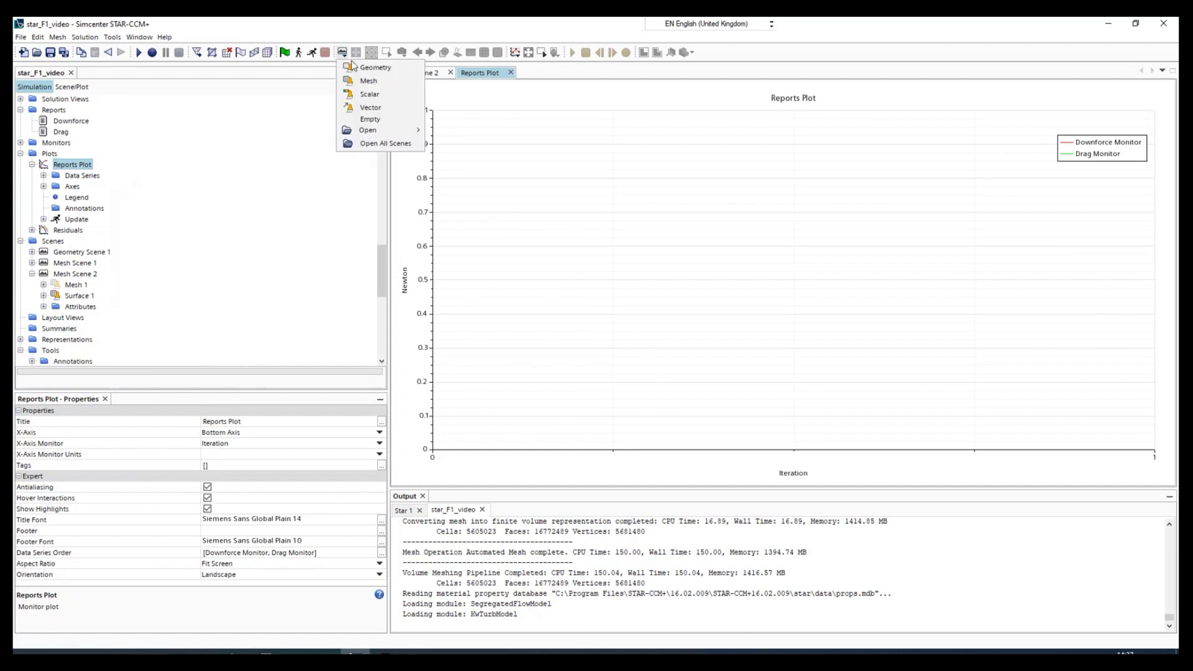
{"action": "left_click", "coordinate": [367, 95]}
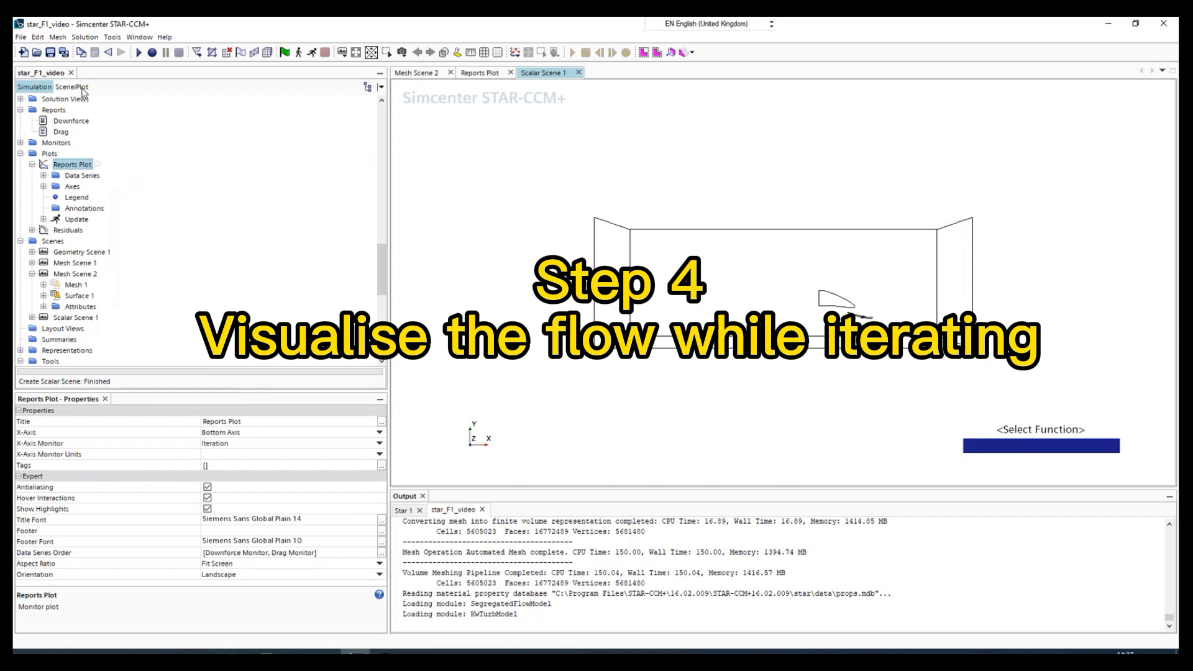
Assign the derived Plane Section as the displayed part of the Scalar 1 displayer in the scalar scene.
{"action": "scroll", "coordinate": [68, 261], "scroll_direction": "up", "scroll_amount": 1}
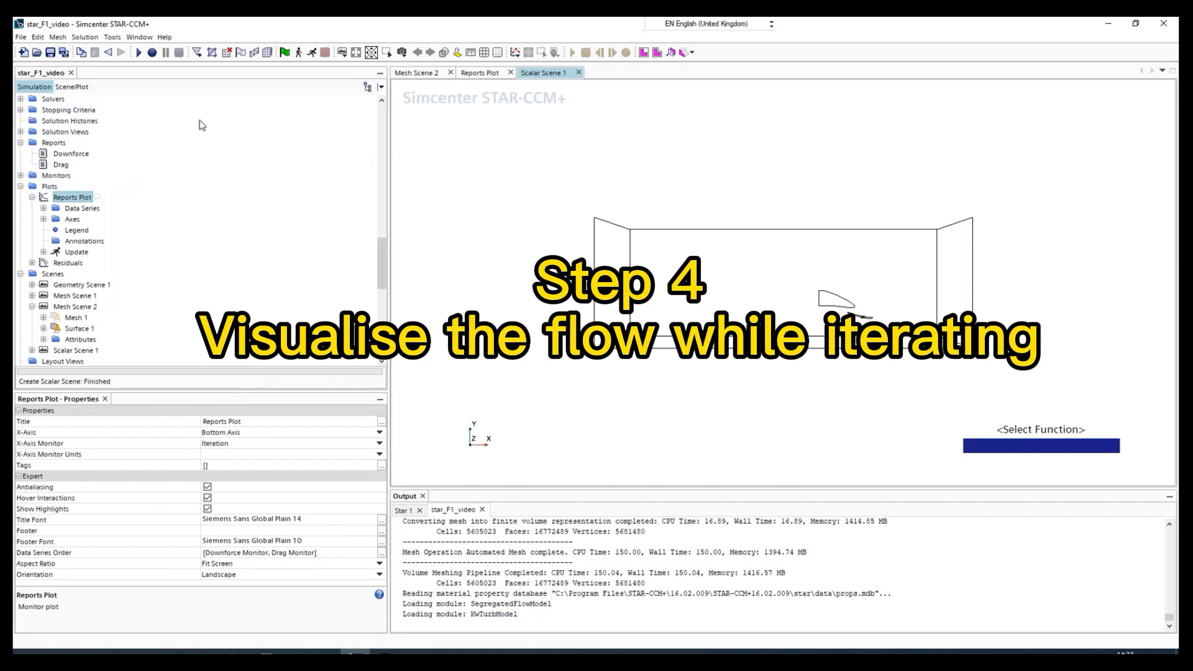
{"action": "left_click", "coordinate": [71, 87]}
{"action": "left_click", "coordinate": [52, 123]}
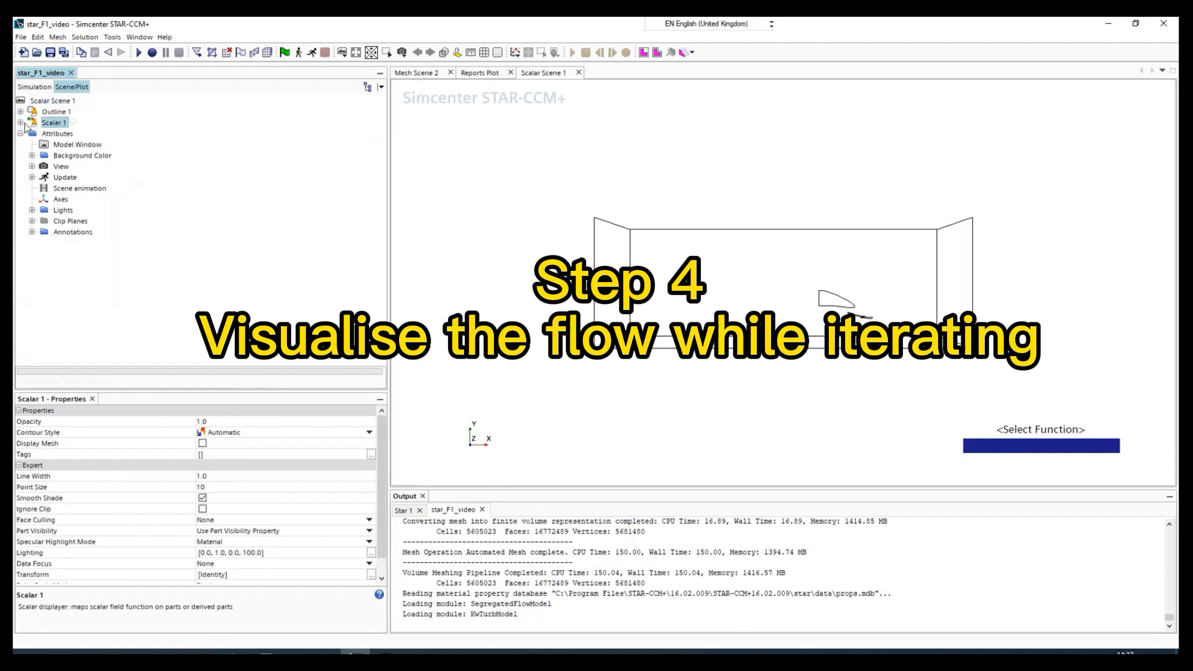
{"action": "left_click", "coordinate": [20, 122]}
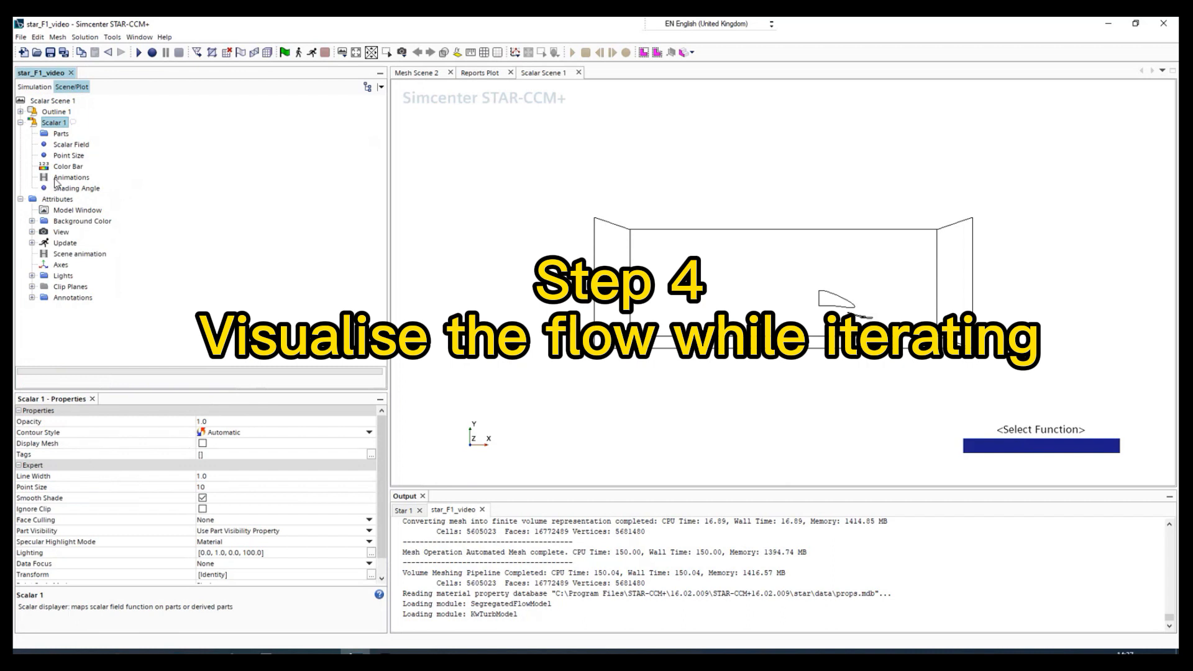
{"action": "left_click", "coordinate": [60, 134]}
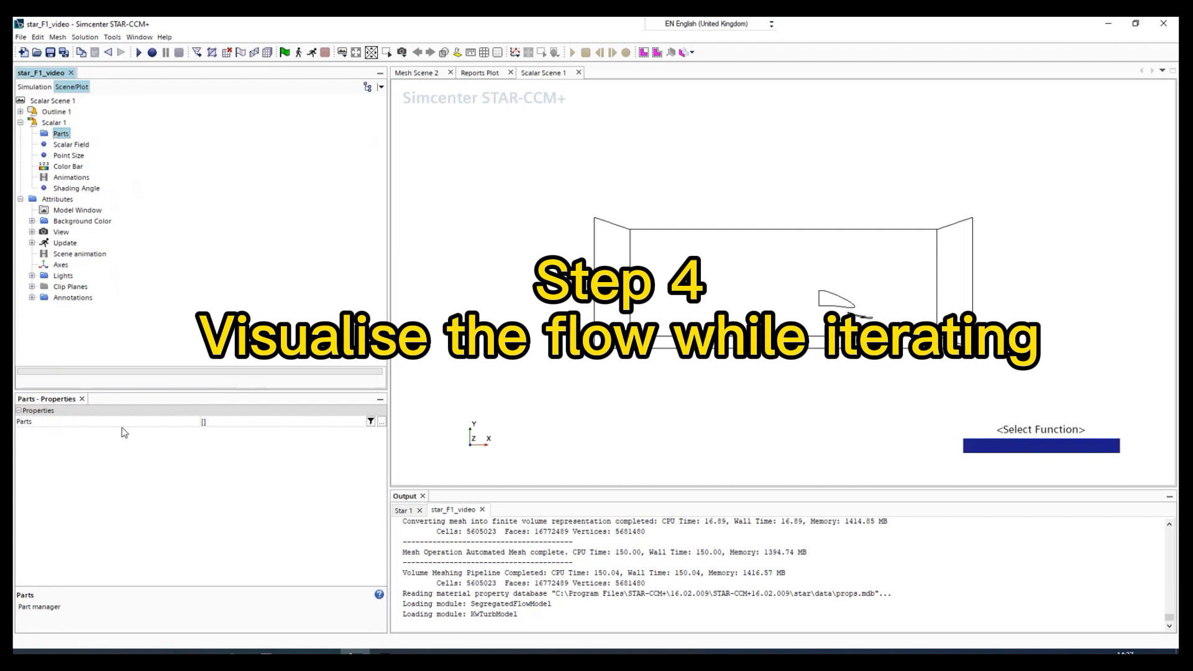
{"action": "left_click", "coordinate": [243, 422]}
{"action": "left_click", "coordinate": [220, 161]}
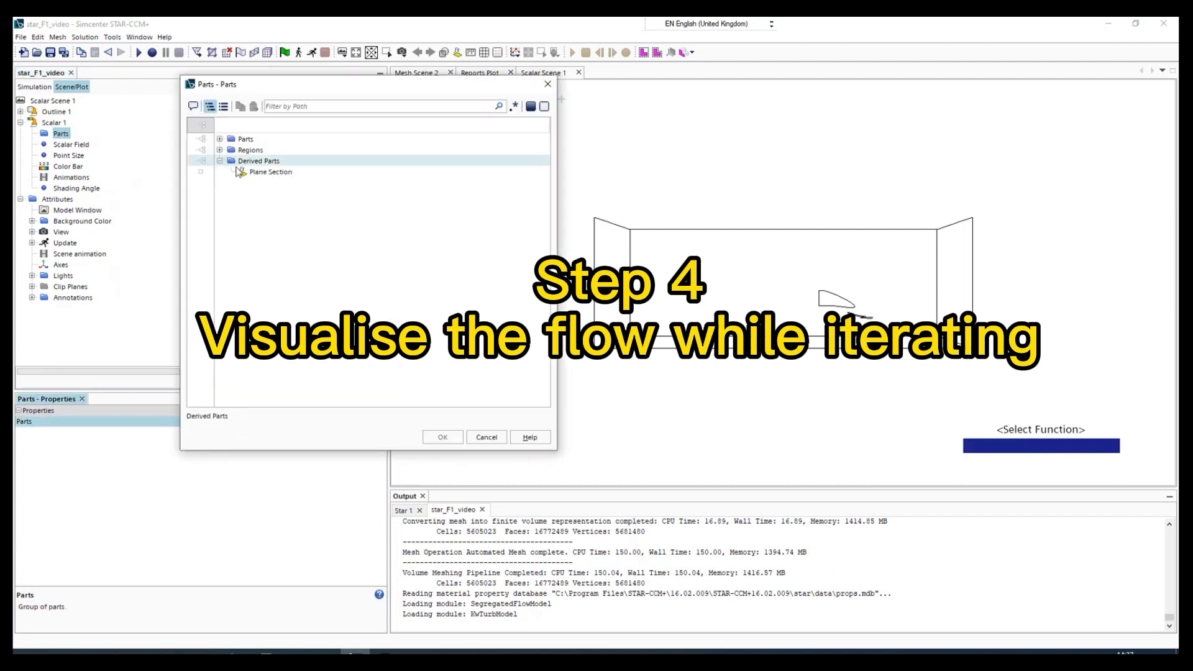
{"action": "left_click", "coordinate": [272, 173]}
{"action": "left_click", "coordinate": [435, 438]}
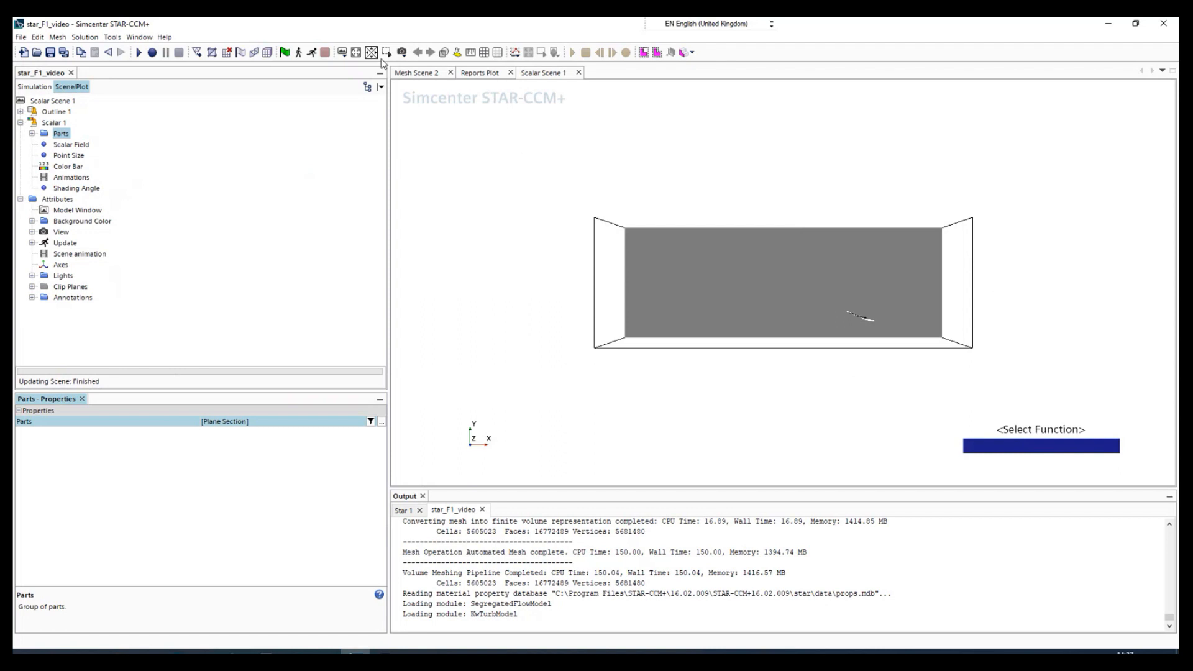
Try orienting the scalar scene with the +Z Up -X view and the (+Y) right standard view.
{"action": "left_click", "coordinate": [402, 52]}
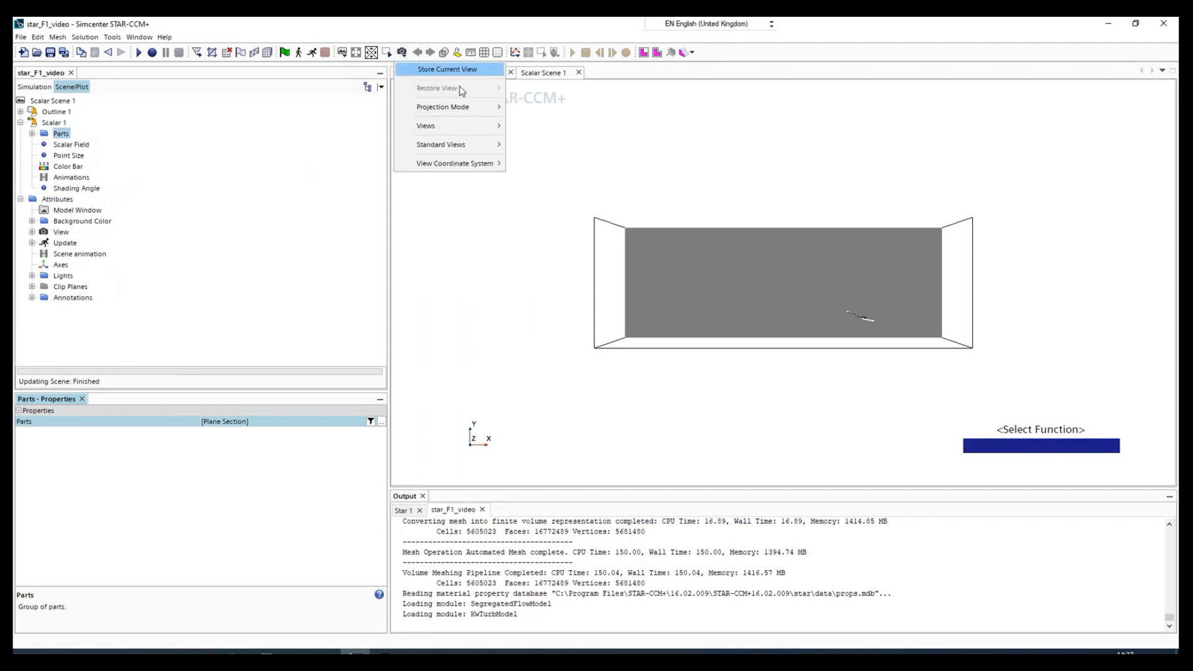
{"action": "mouse_move", "coordinate": [485, 128]}
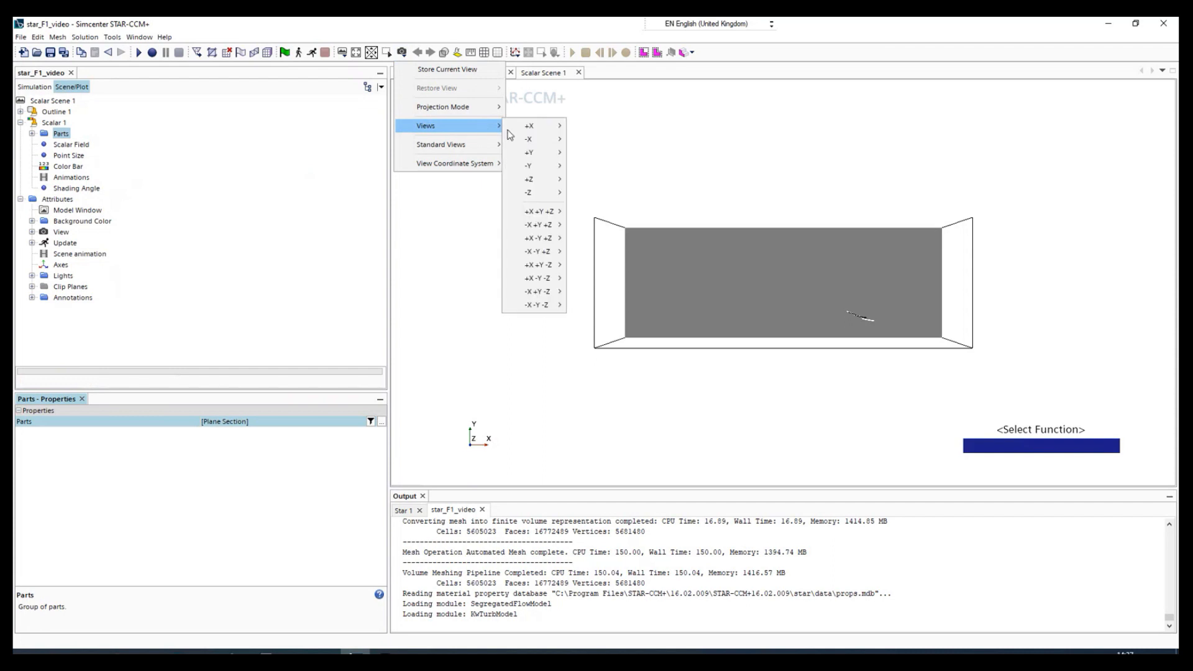
{"action": "mouse_move", "coordinate": [547, 181]}
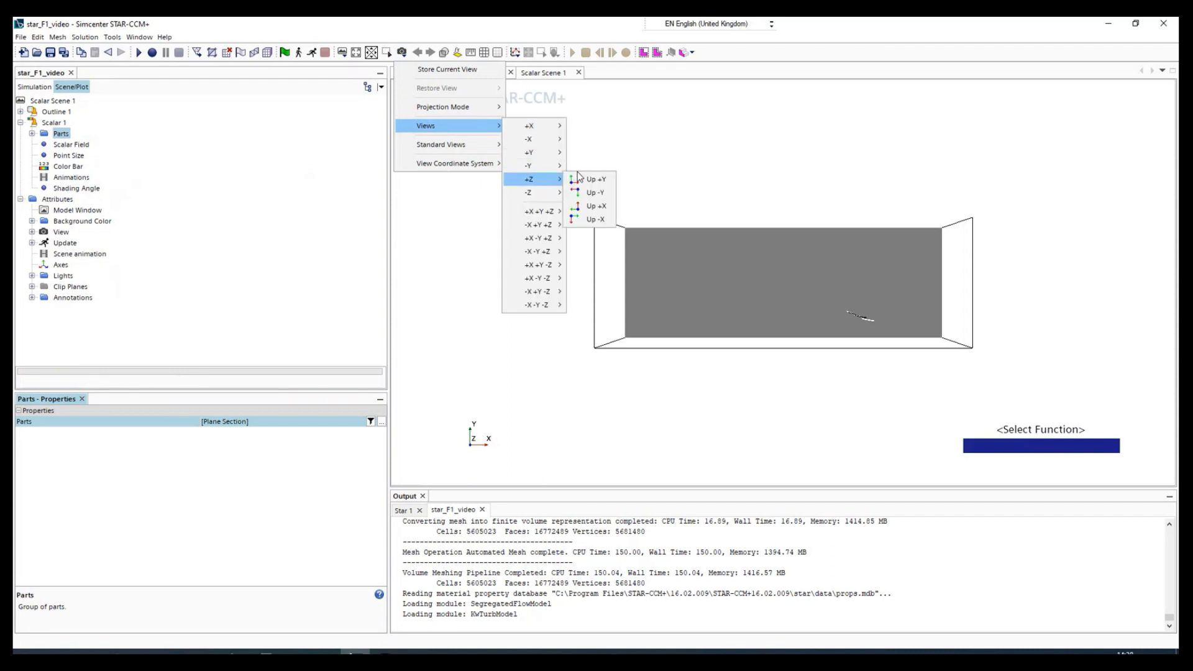
{"action": "left_click", "coordinate": [602, 221]}
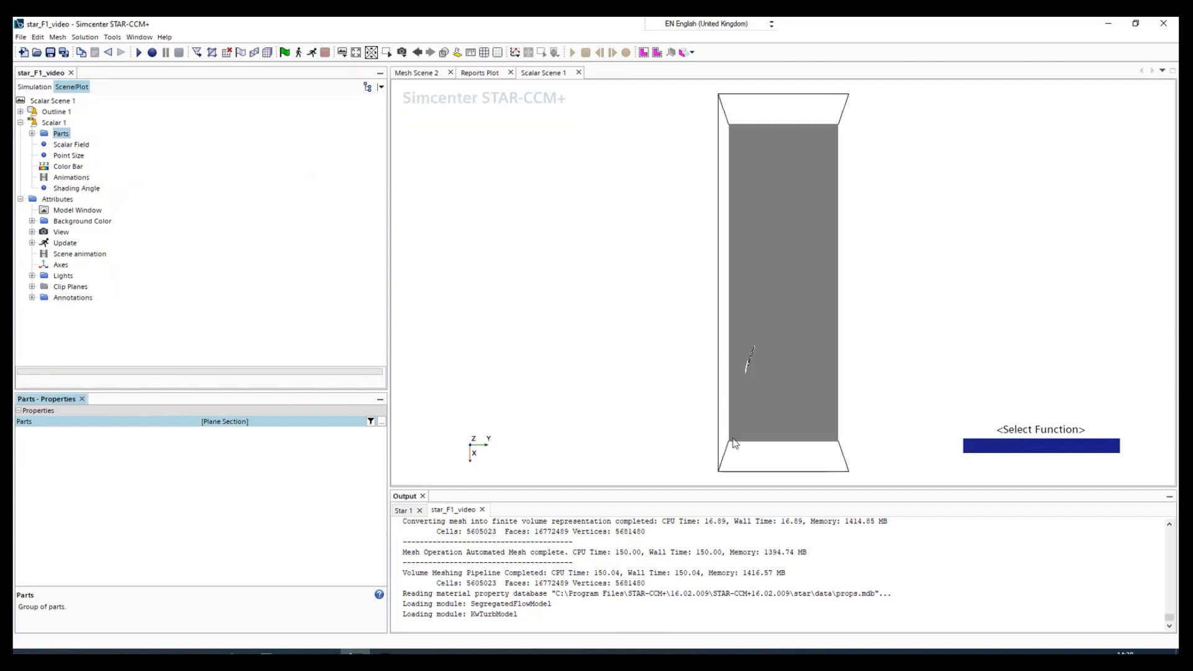
{"action": "left_click_drag", "start_coordinate": [735, 444], "coordinate": [469, 249]}
{"action": "scroll", "coordinate": [754, 406], "scroll_direction": "down", "scroll_amount": 5}
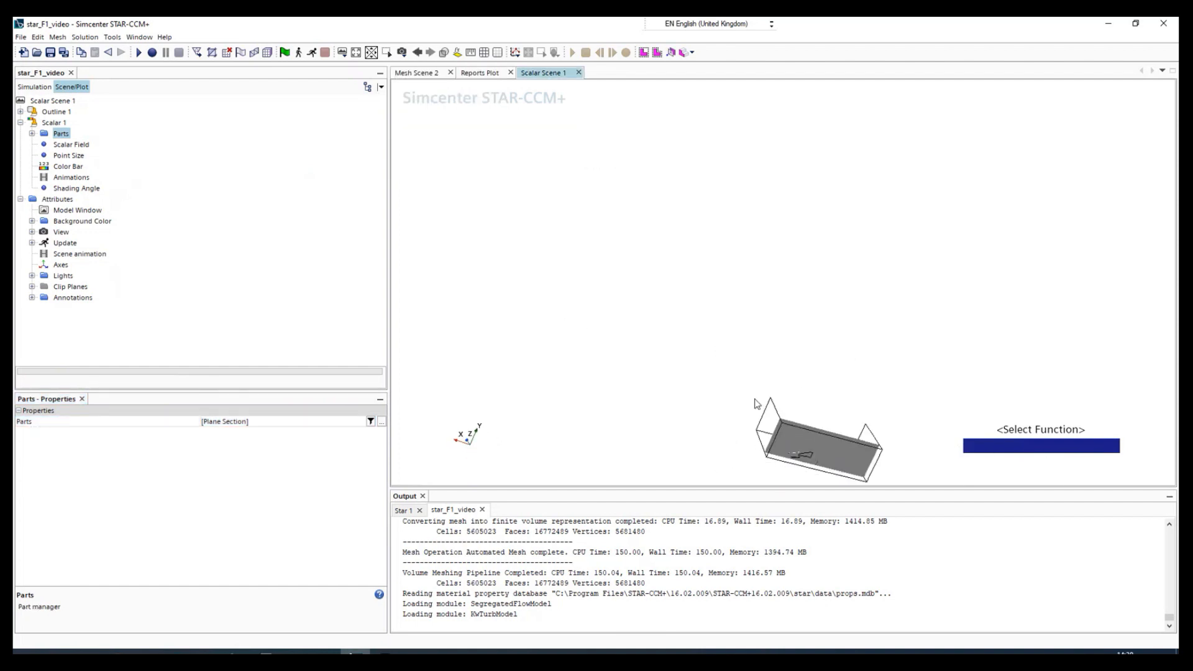
{"action": "mouse_move", "coordinate": [800, 421]}
{"action": "left_mouse_down"}
{"action": "mouse_move", "coordinate": [813, 426]}
{"action": "mouse_move", "coordinate": [759, 322]}
{"action": "mouse_move", "coordinate": [812, 319]}
{"action": "mouse_move", "coordinate": [804, 416]}
{"action": "left_mouse_up"}
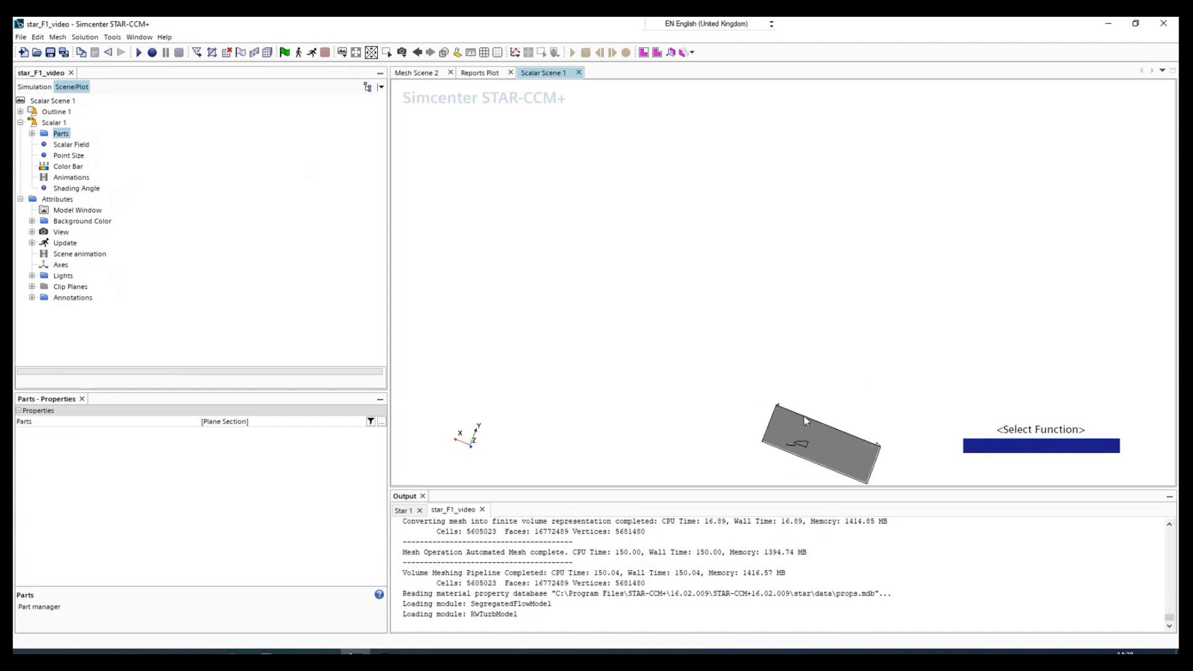
{"action": "scroll", "coordinate": [795, 457], "scroll_direction": "up", "scroll_amount": 4}
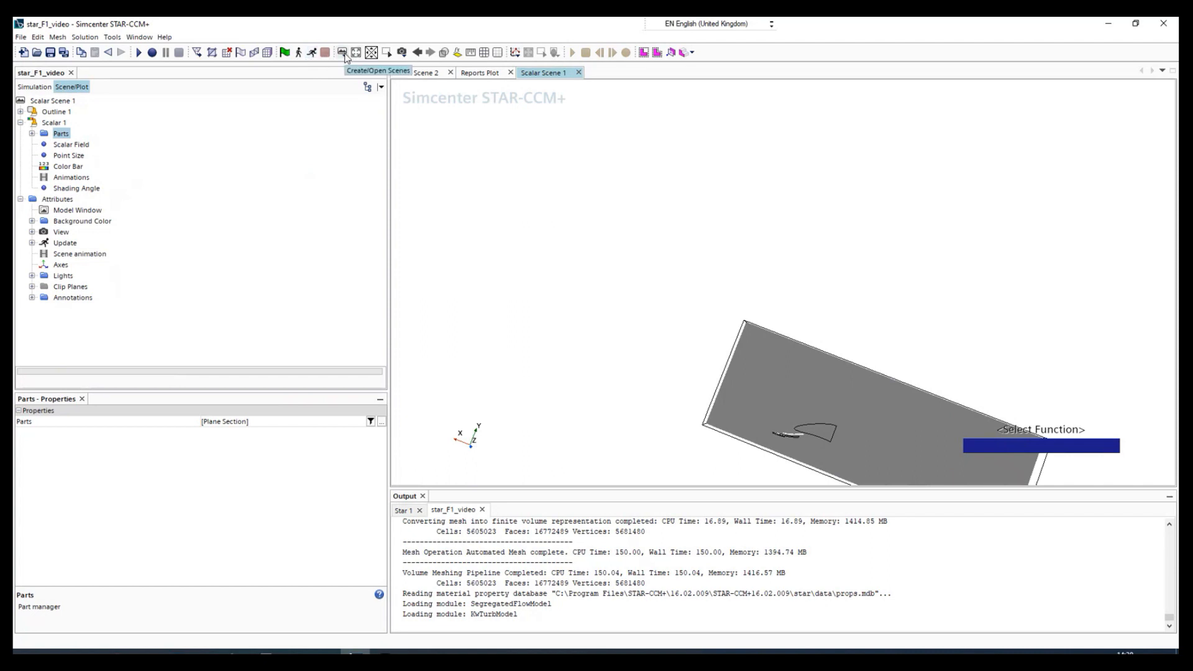
{"action": "left_click", "coordinate": [402, 52]}
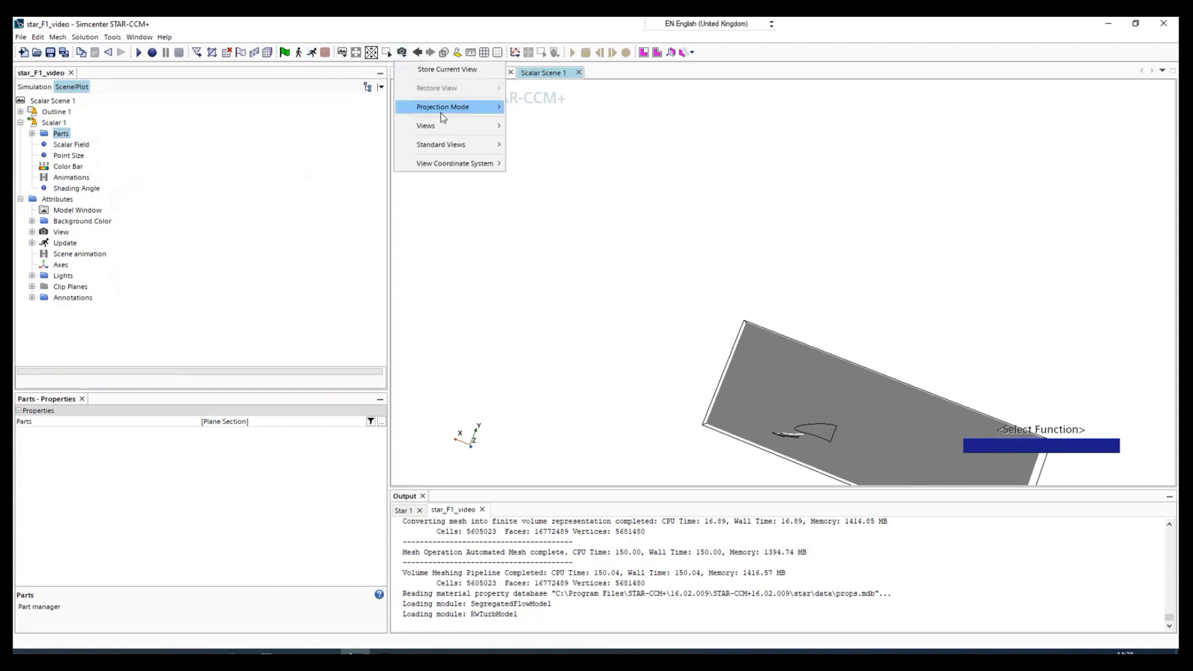
{"action": "mouse_move", "coordinate": [457, 148]}
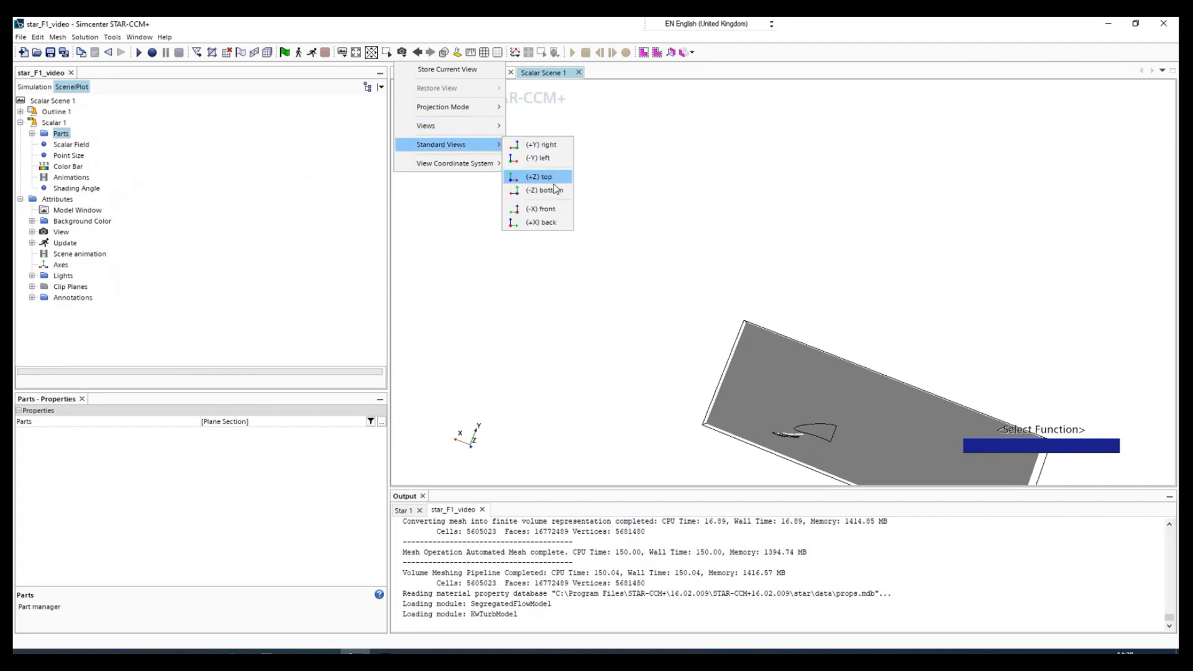
{"action": "left_click", "coordinate": [554, 146]}
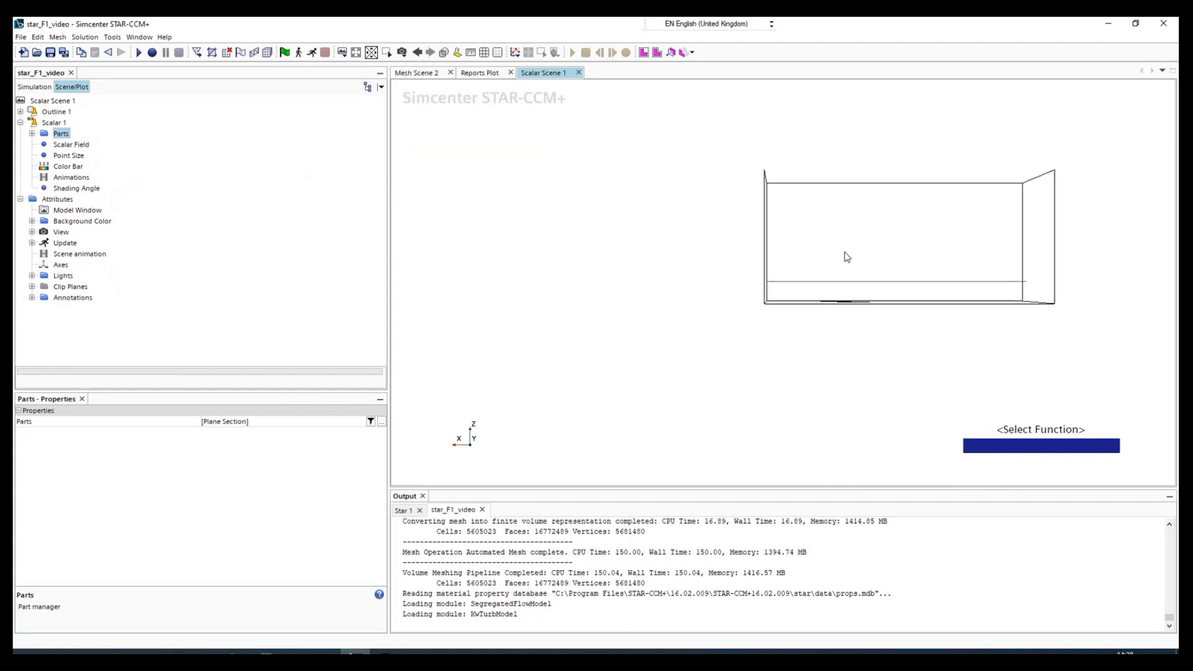
Orient the scalar scene to look along the +Z view with +Y up, facing the plane section.
{"action": "left_click", "coordinate": [402, 52]}
{"action": "mouse_move", "coordinate": [447, 126]}
{"action": "mouse_move", "coordinate": [534, 181]}
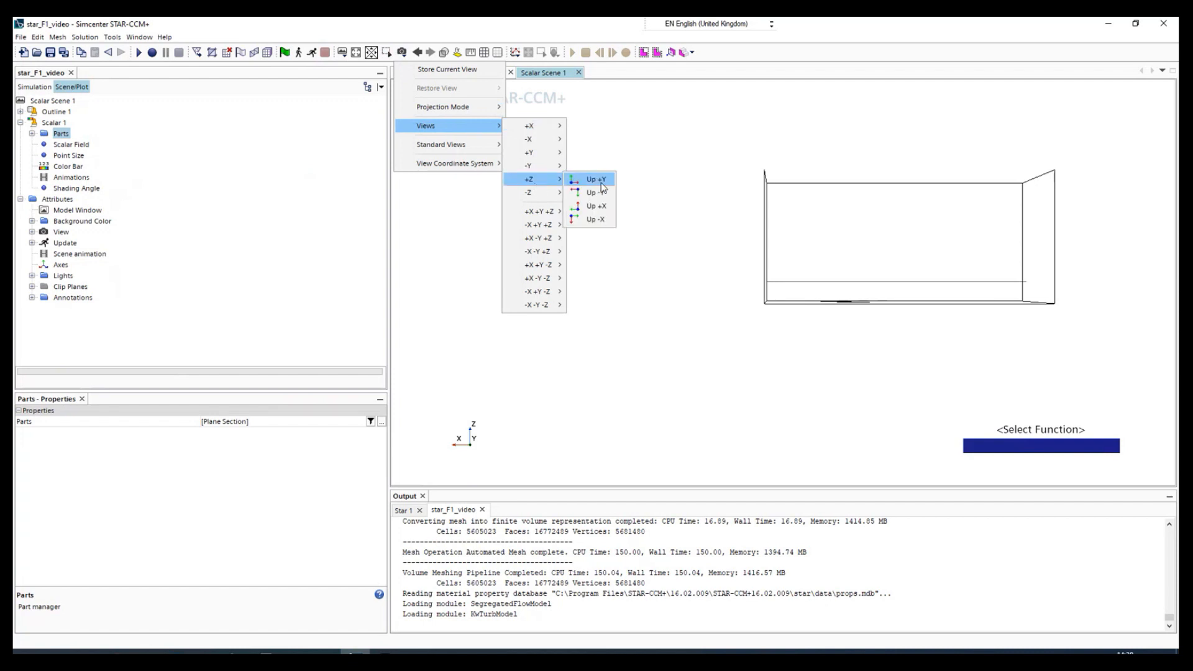
{"action": "left_click", "coordinate": [601, 184]}
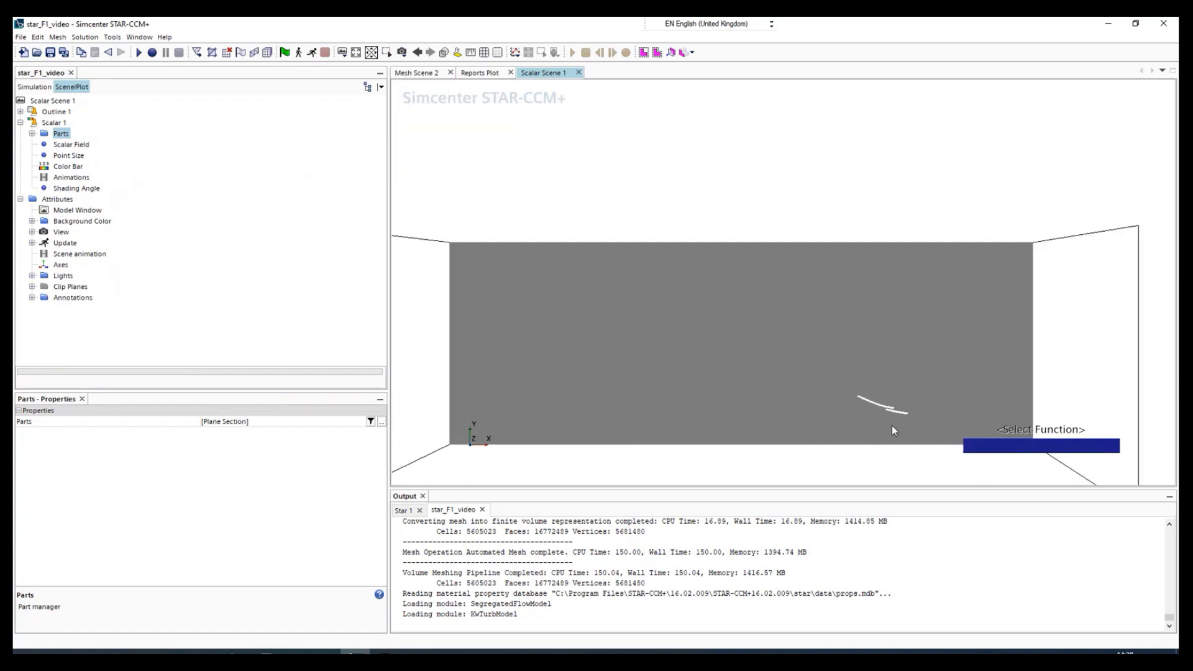
{"action": "scroll", "coordinate": [883, 420], "scroll_direction": "up", "scroll_amount": 4}
{"action": "scroll", "coordinate": [860, 399], "scroll_direction": "down", "scroll_amount": 4}
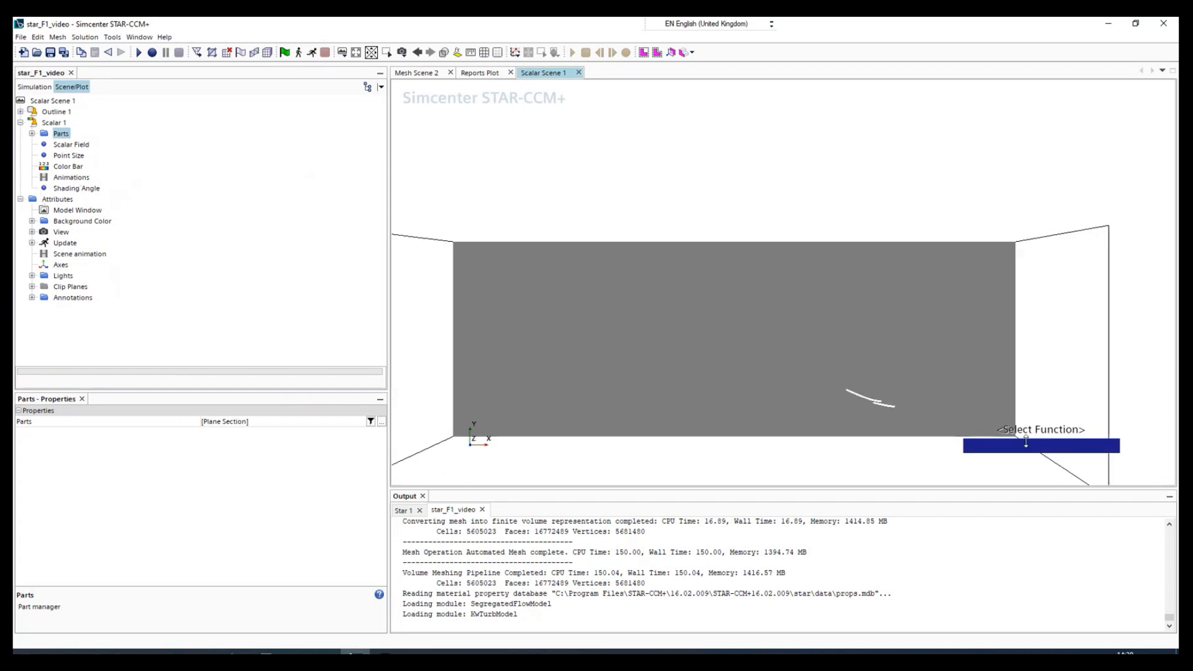
Set the scalar field function of Scalar 1 to the Laboratory i component of Velocity in the Lab Reference Frame.
{"action": "left_click", "coordinate": [77, 146]}
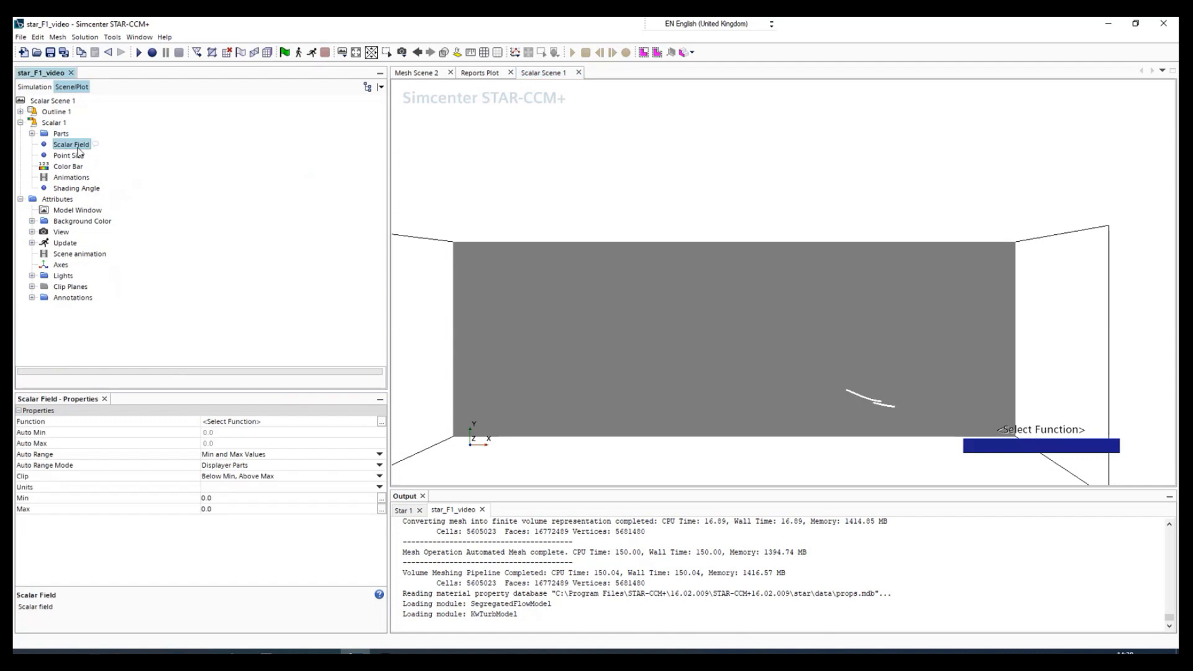
{"action": "left_click", "coordinate": [231, 426]}
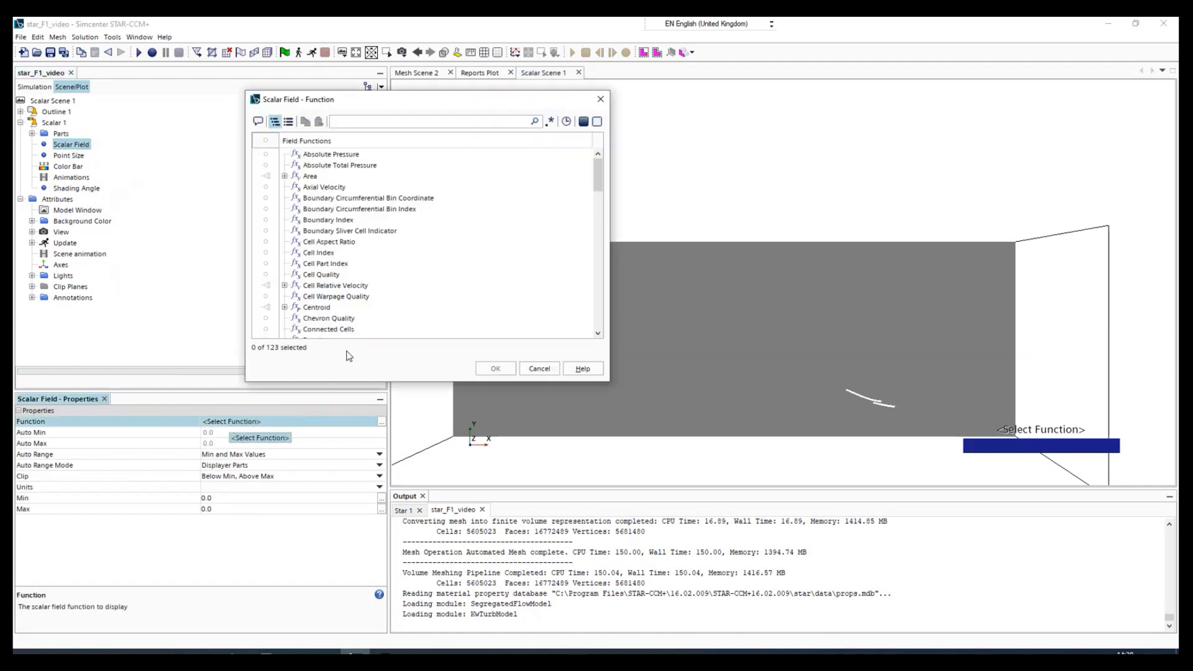
{"action": "scroll", "coordinate": [334, 314], "scroll_direction": "down", "scroll_amount": 20}
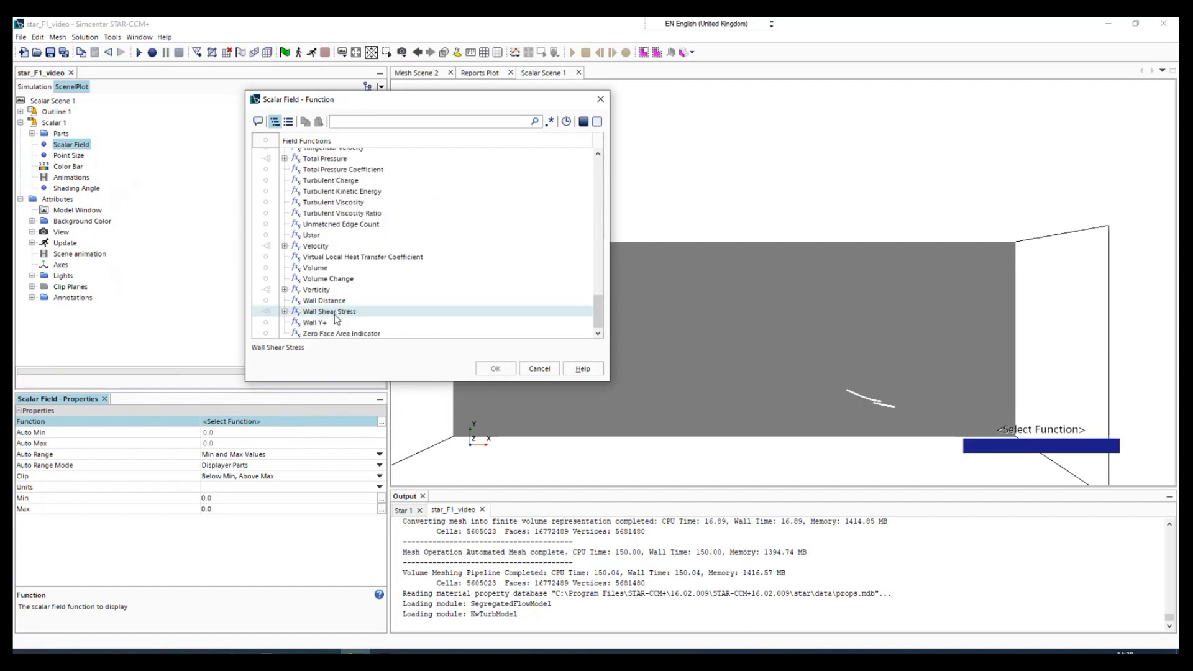
{"action": "left_click", "coordinate": [284, 247]}
{"action": "left_click", "coordinate": [343, 268]}
{"action": "left_click", "coordinate": [343, 278]}
{"action": "left_click", "coordinate": [307, 278]}
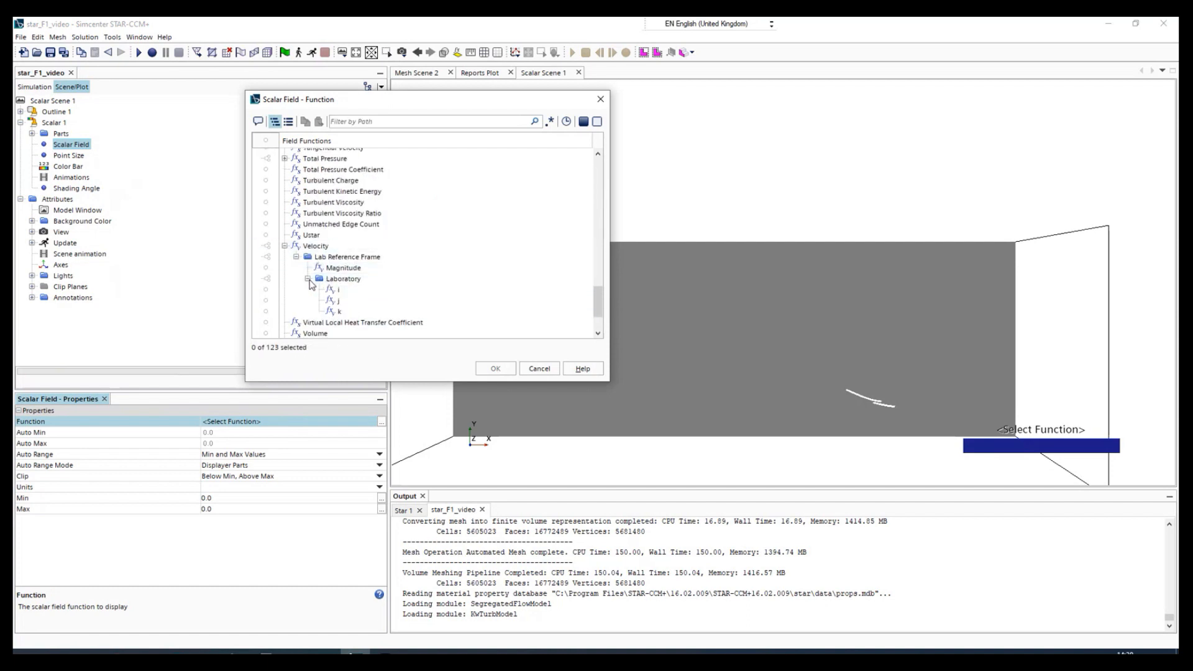
{"action": "left_click", "coordinate": [338, 281]}
{"action": "left_click", "coordinate": [340, 290]}
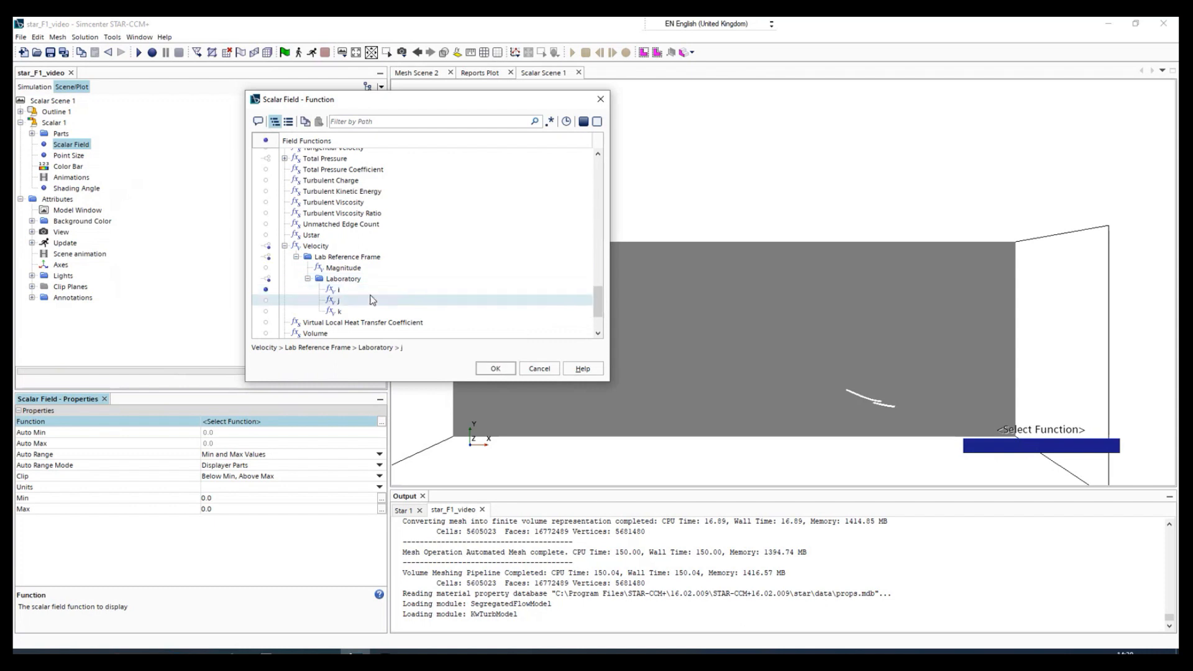
{"action": "left_click", "coordinate": [495, 369]}
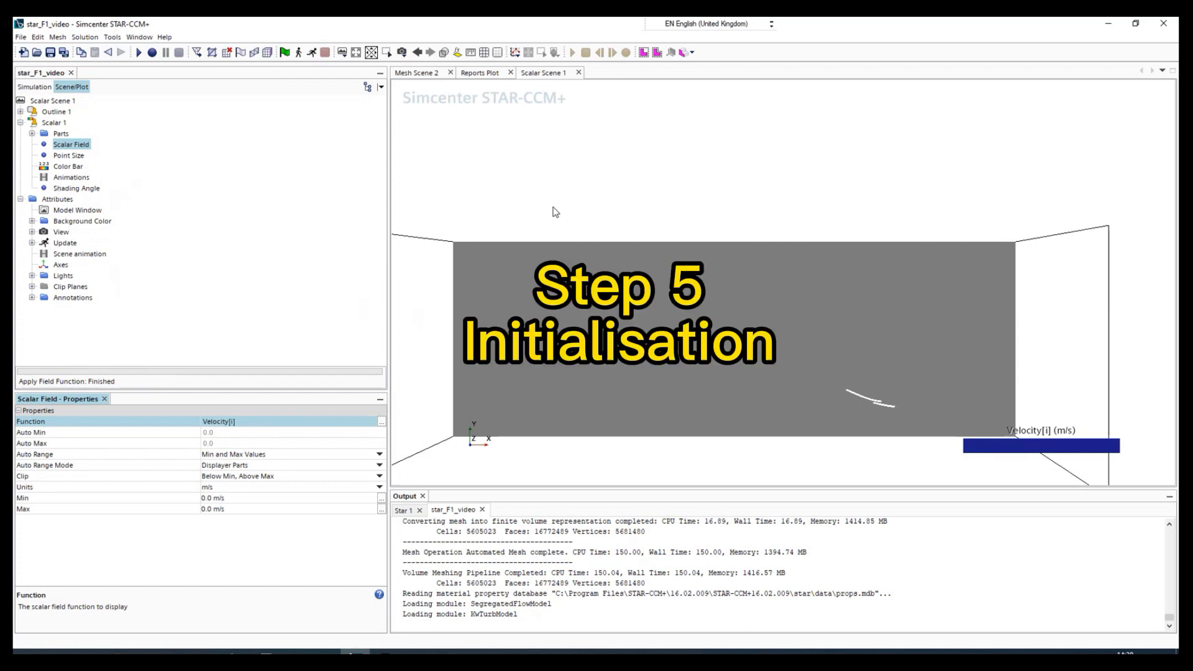
Initialize the solution and start running the simulation.
{"action": "left_click", "coordinate": [30, 87]}
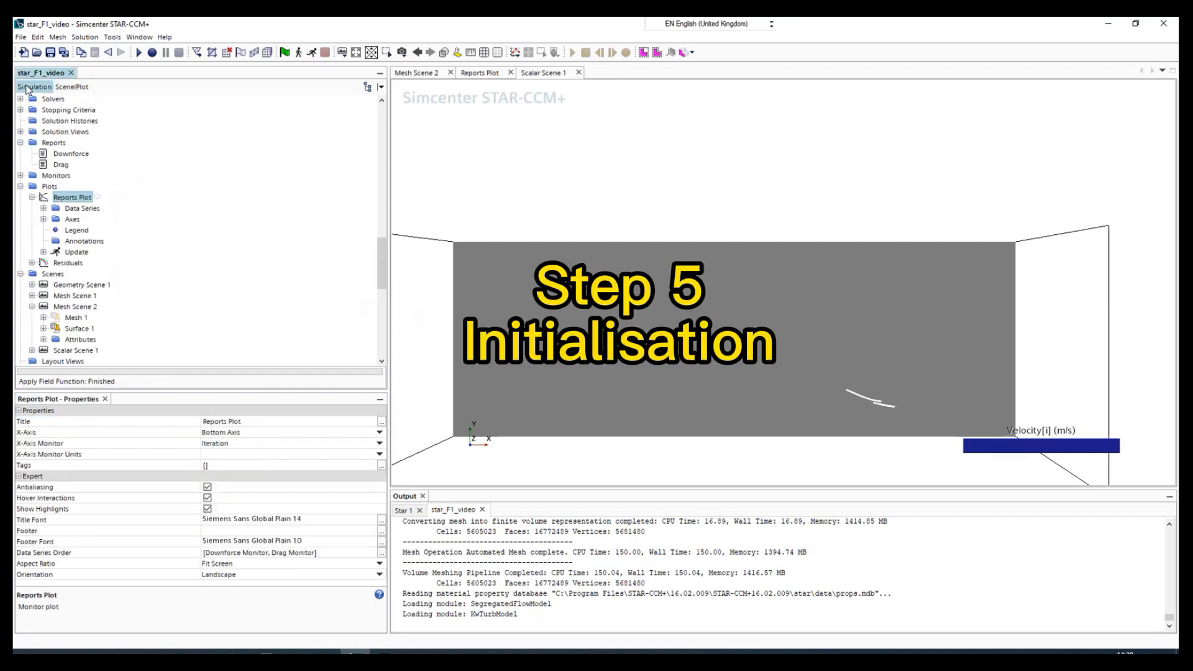
{"action": "left_click", "coordinate": [285, 53]}
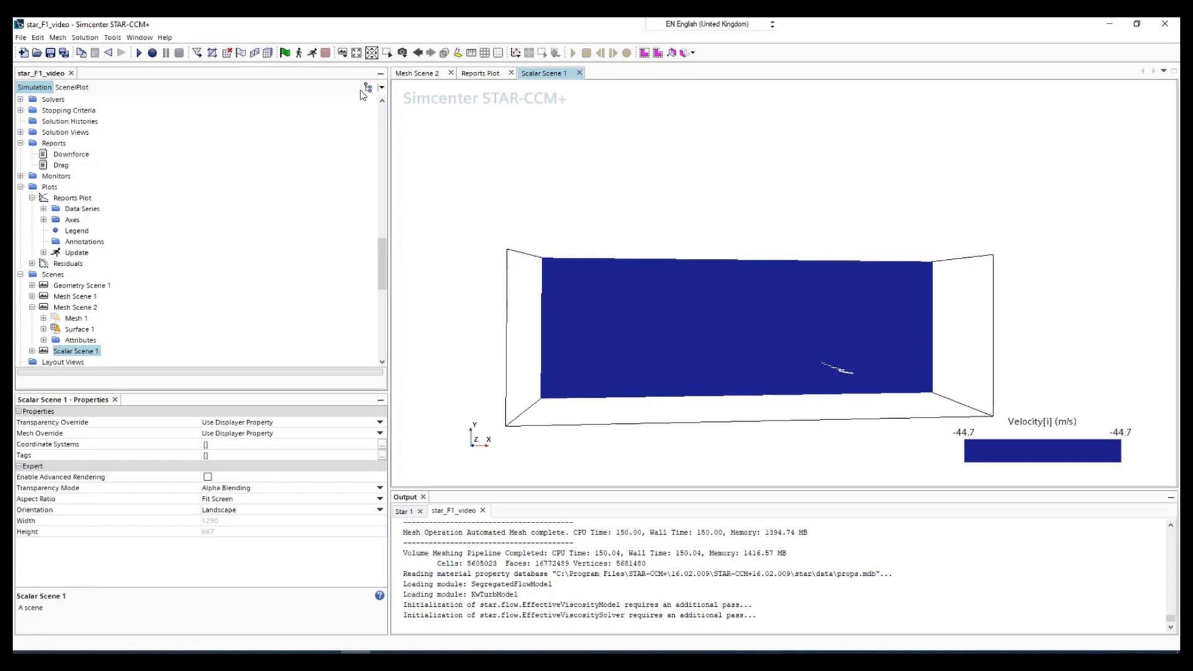
{"action": "left_click", "coordinate": [313, 54]}
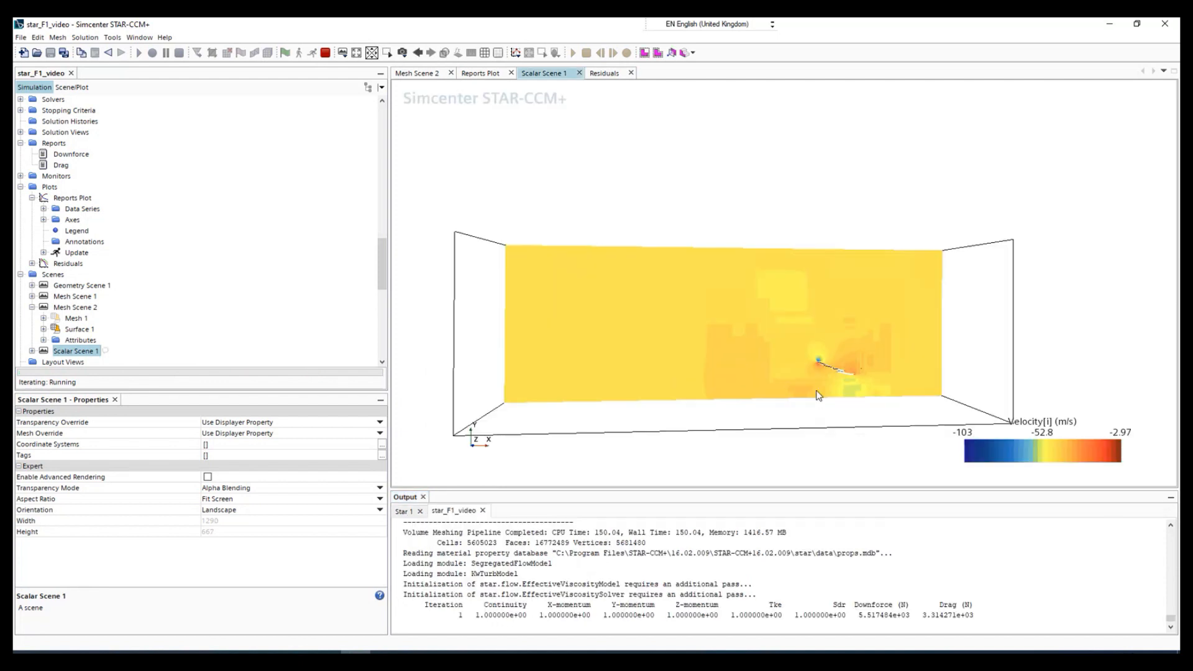
Examine the first iteration's values in the solver output and the curves in the Residuals plot.
{"action": "left_click_drag", "start_coordinate": [453, 615], "coordinate": [977, 615]}
{"action": "left_click", "coordinate": [978, 615]}
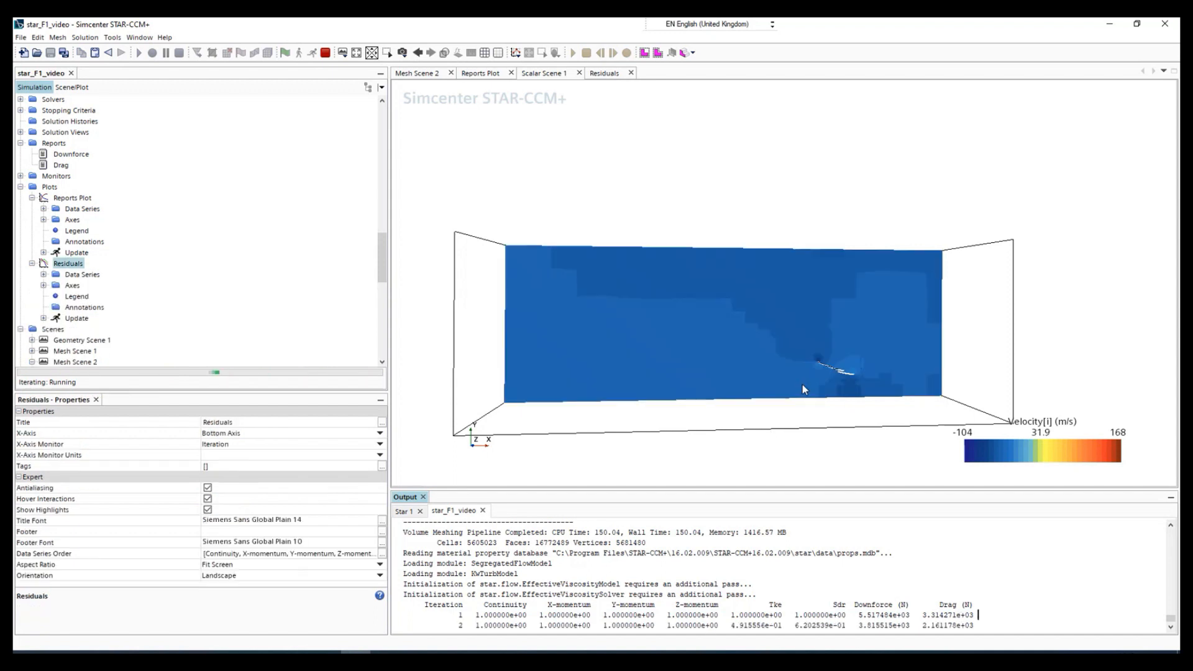
{"action": "left_click", "coordinate": [604, 73]}
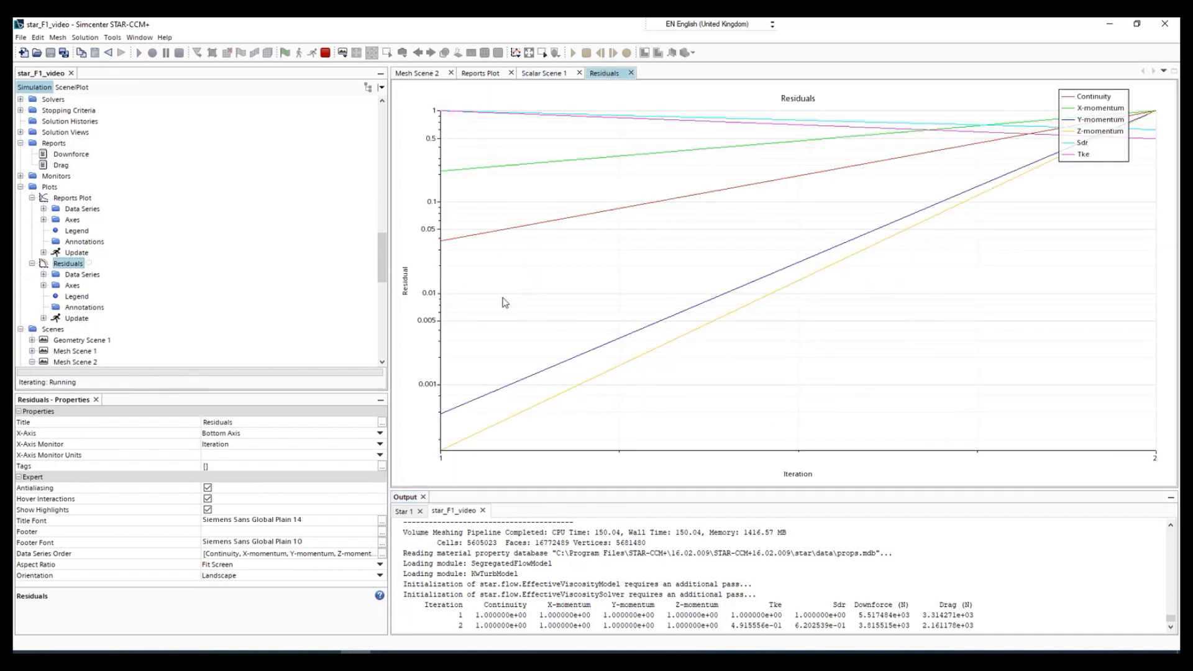
Set the contour style of the Scalar 1 displayer in Scalar Scene 1 to Smooth Filled.
{"action": "left_click", "coordinate": [541, 74]}
{"action": "scroll", "coordinate": [495, 342], "scroll_direction": "up", "scroll_amount": 3}
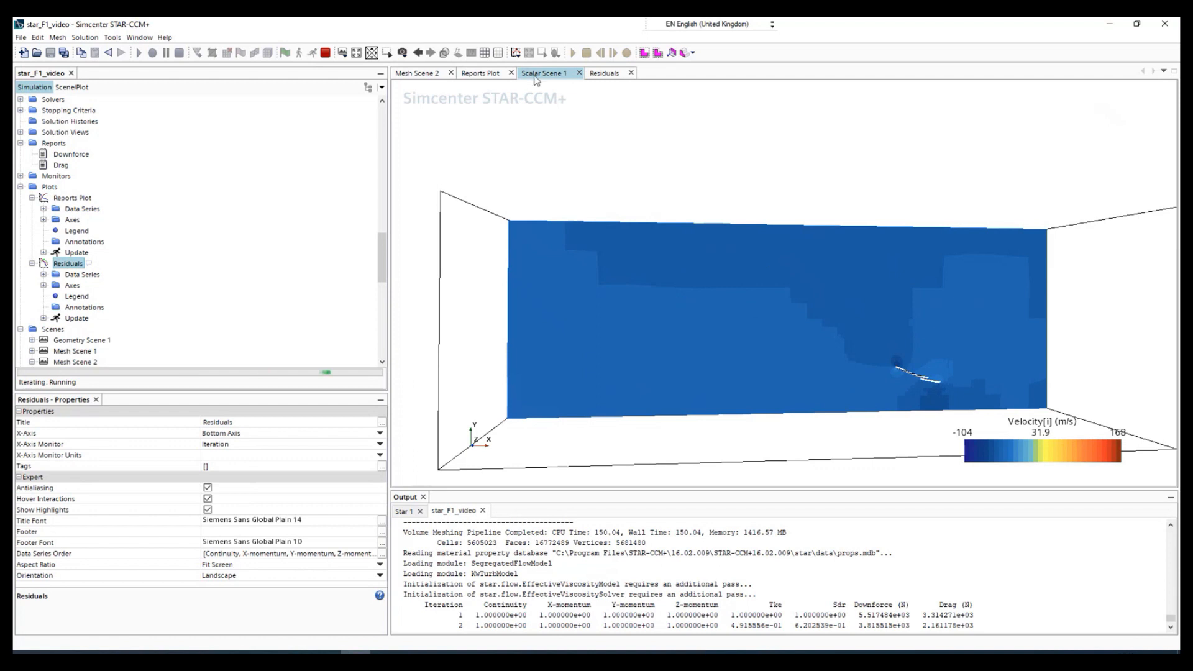
{"action": "left_click", "coordinate": [63, 88]}
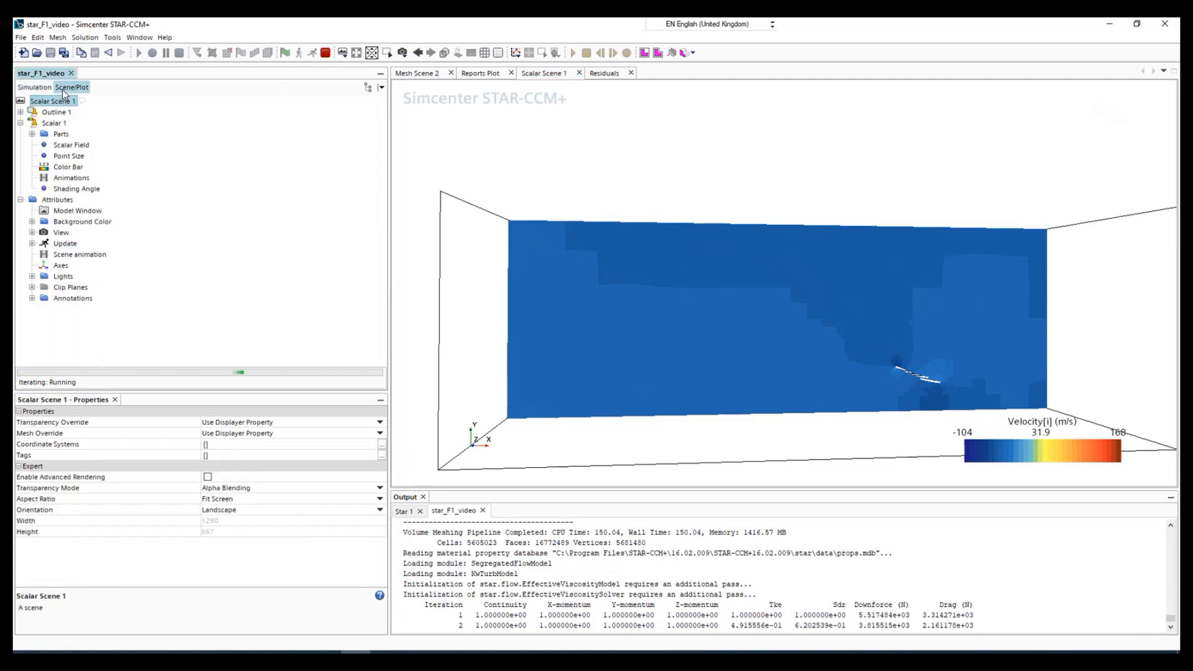
{"action": "left_click", "coordinate": [55, 123]}
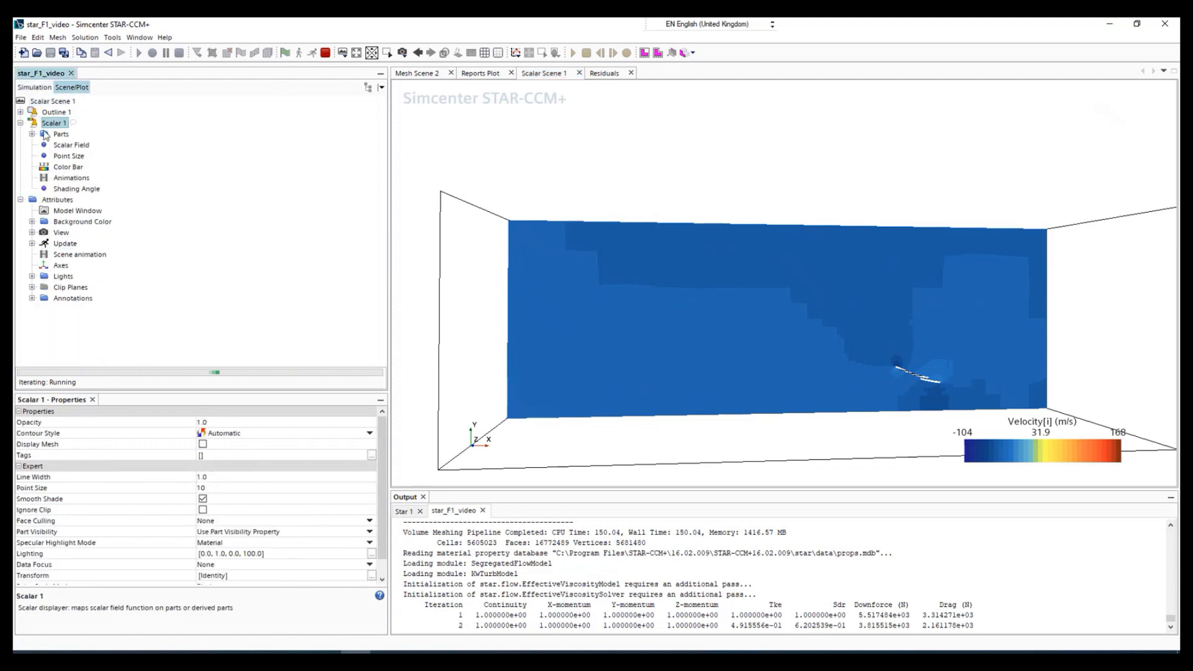
{"action": "left_click", "coordinate": [234, 439]}
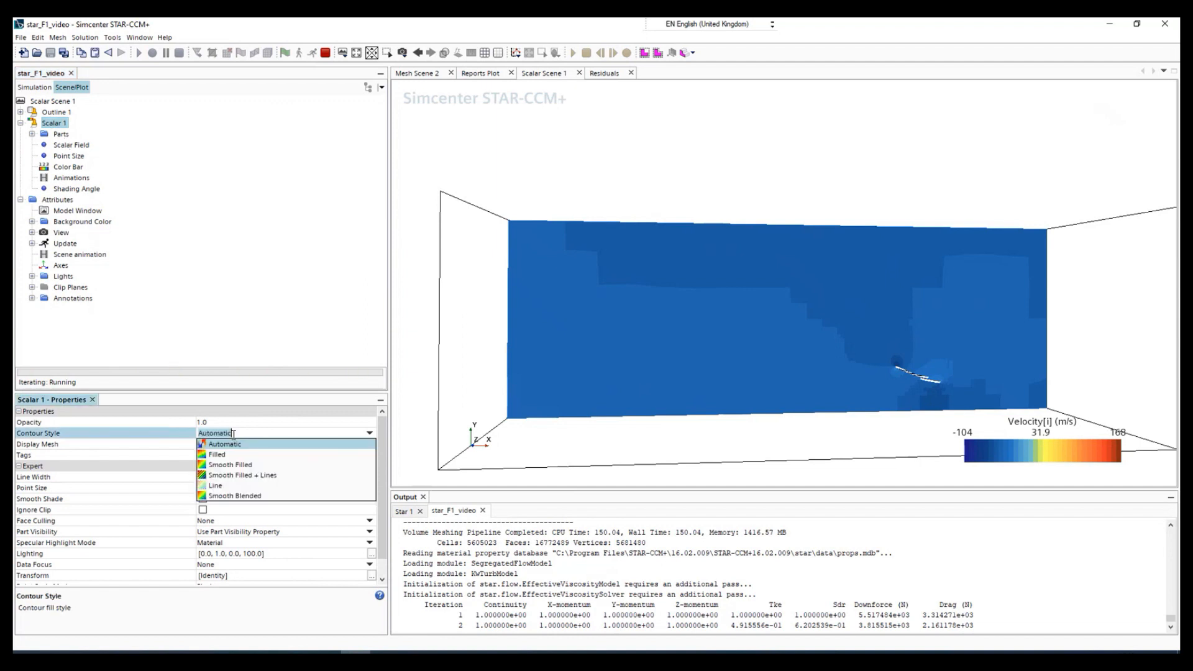
{"action": "left_click", "coordinate": [229, 466]}
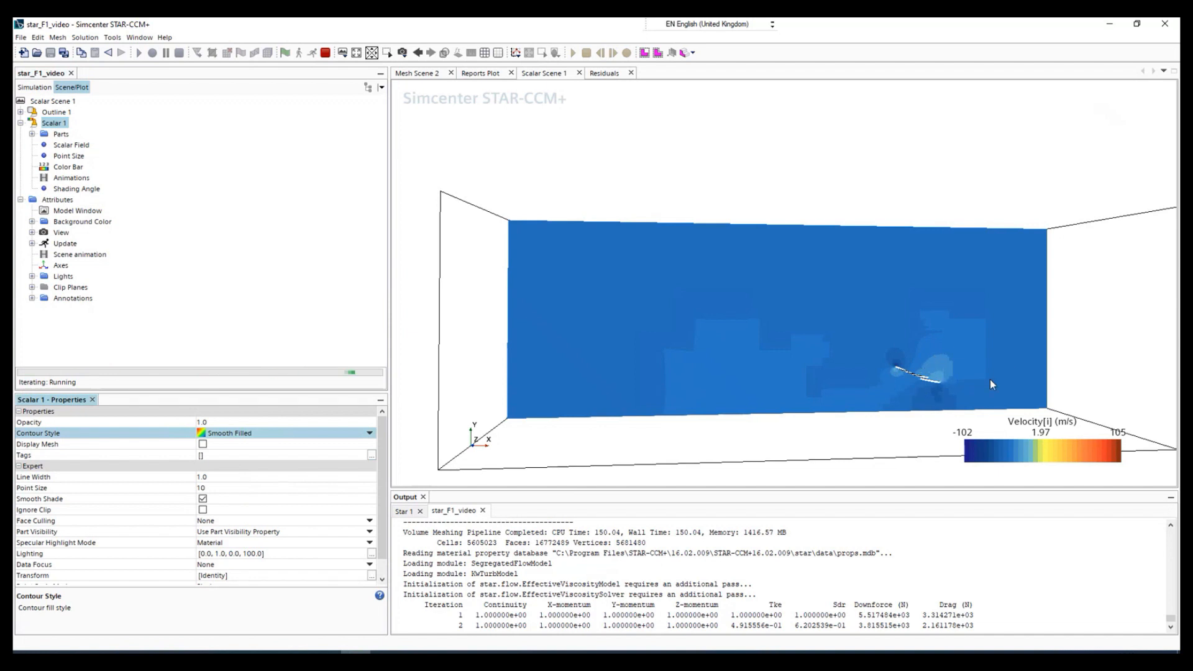
Examine the Velocity[i] contours around the two wing elements and the gap between them in the scalar scene.
{"action": "scroll", "coordinate": [925, 384], "scroll_direction": "up", "scroll_amount": 5}
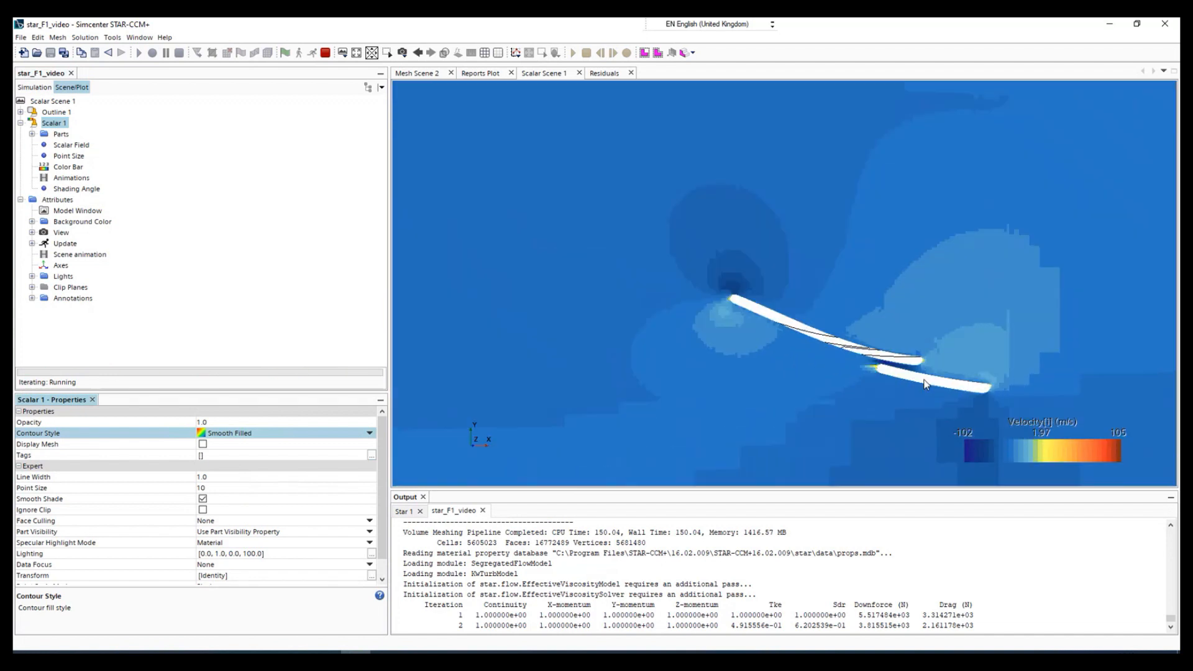
{"action": "scroll", "coordinate": [920, 384], "scroll_direction": "up", "scroll_amount": 3}
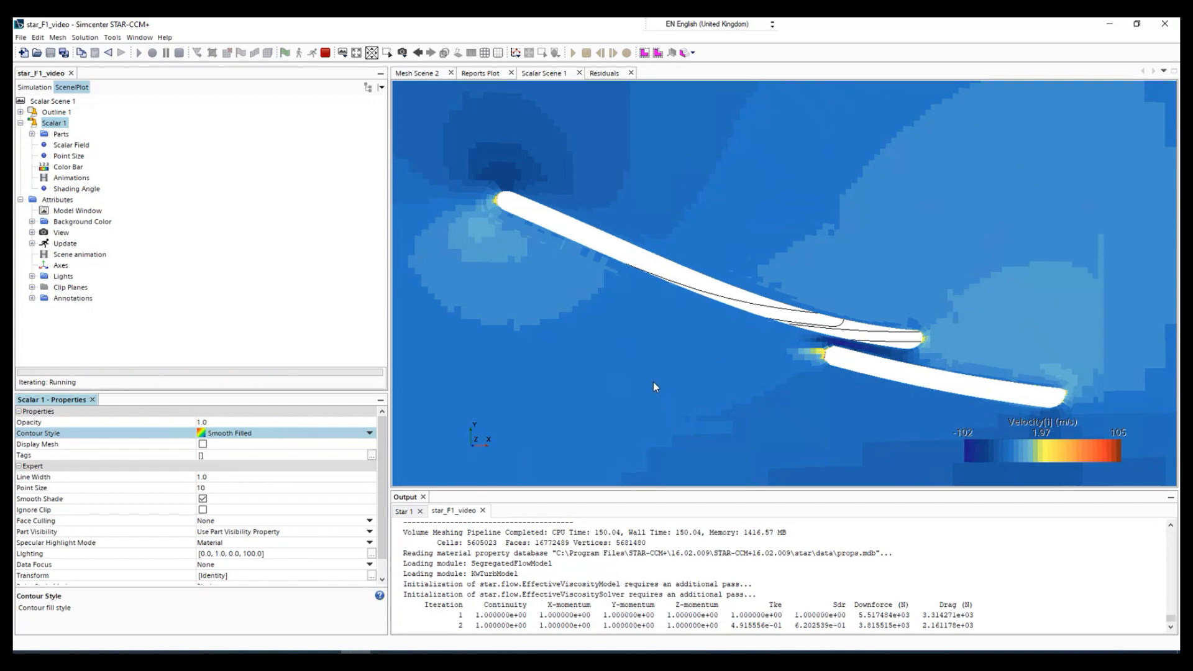
{"action": "scroll", "coordinate": [653, 381], "scroll_direction": "down", "scroll_amount": 5}
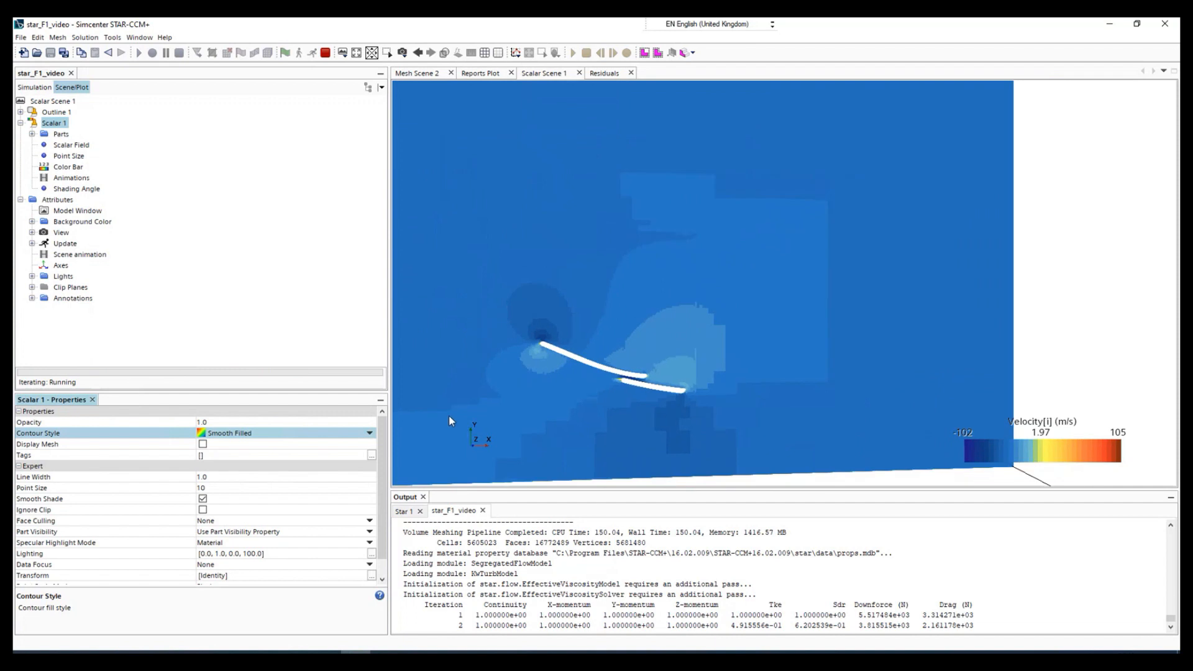
{"action": "scroll", "coordinate": [449, 417], "scroll_direction": "down", "scroll_amount": 2}
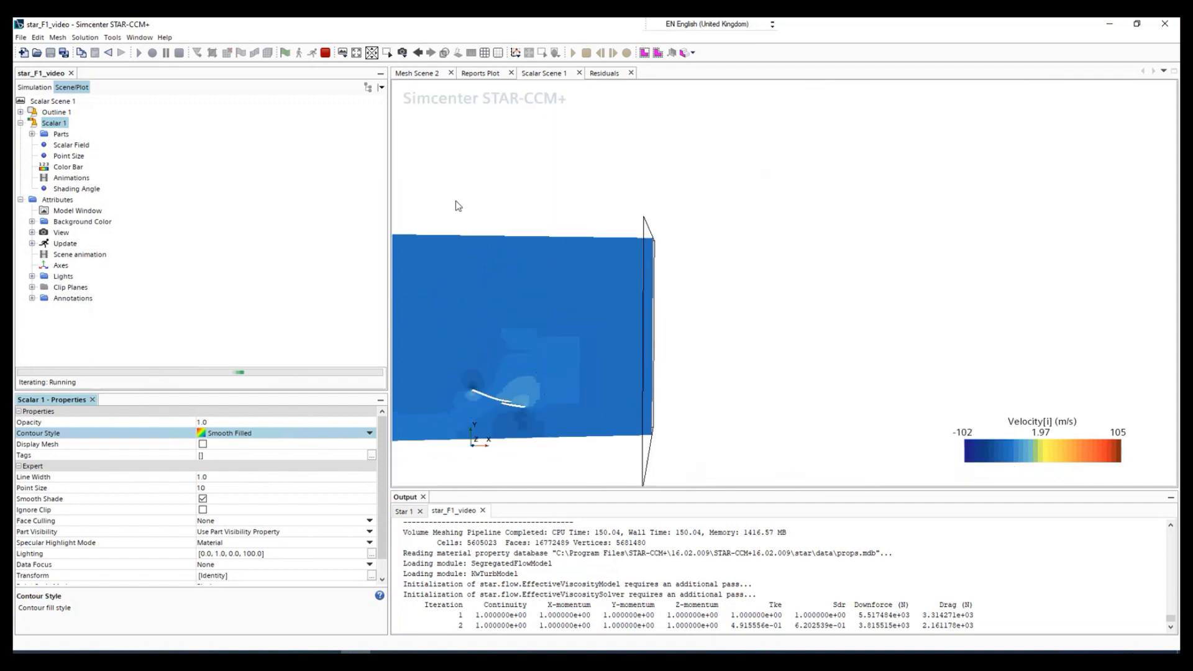
{"action": "scroll", "coordinate": [466, 405], "scroll_direction": "down", "scroll_amount": 2}
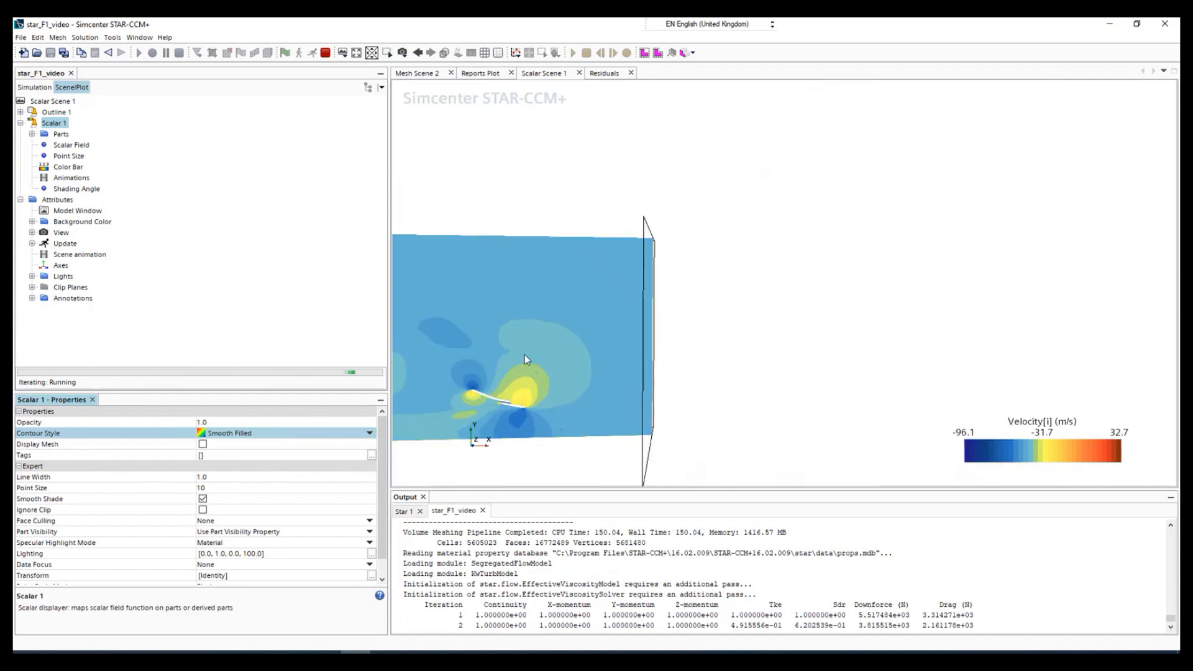
{"action": "scroll", "coordinate": [522, 409], "scroll_direction": "up", "scroll_amount": 10}
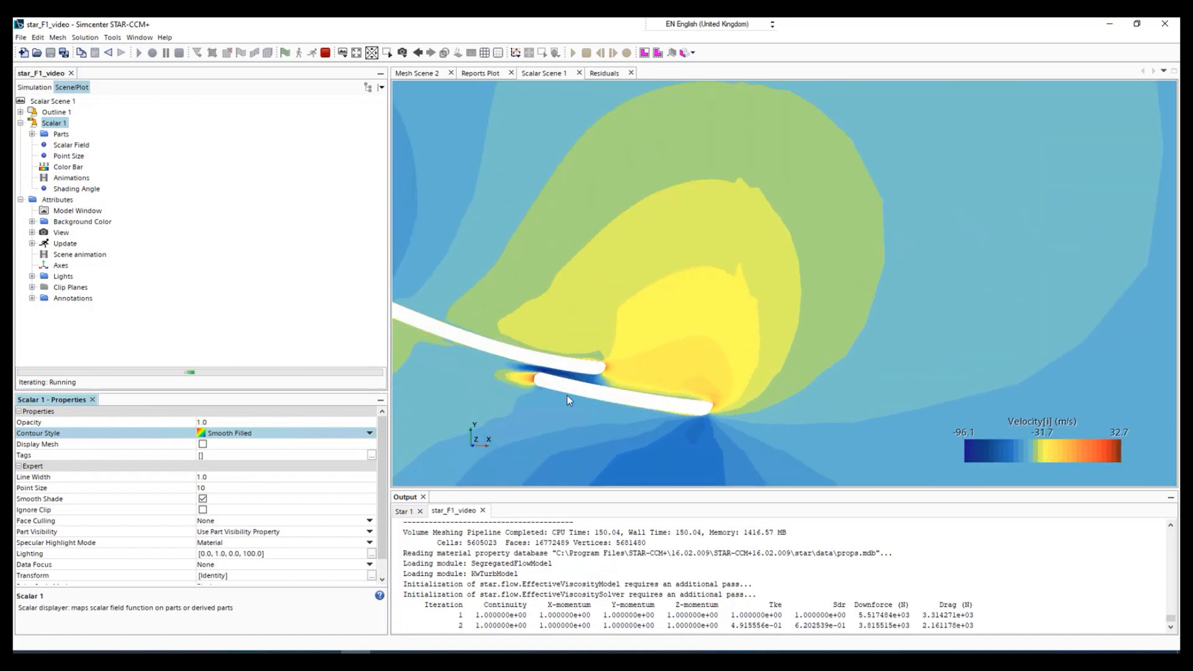
Examine the Velocity[i] contours across the whole domain and around the wing, check the Residuals plot, and return to Scalar Scene 1.
{"action": "left_click", "coordinate": [343, 53]}
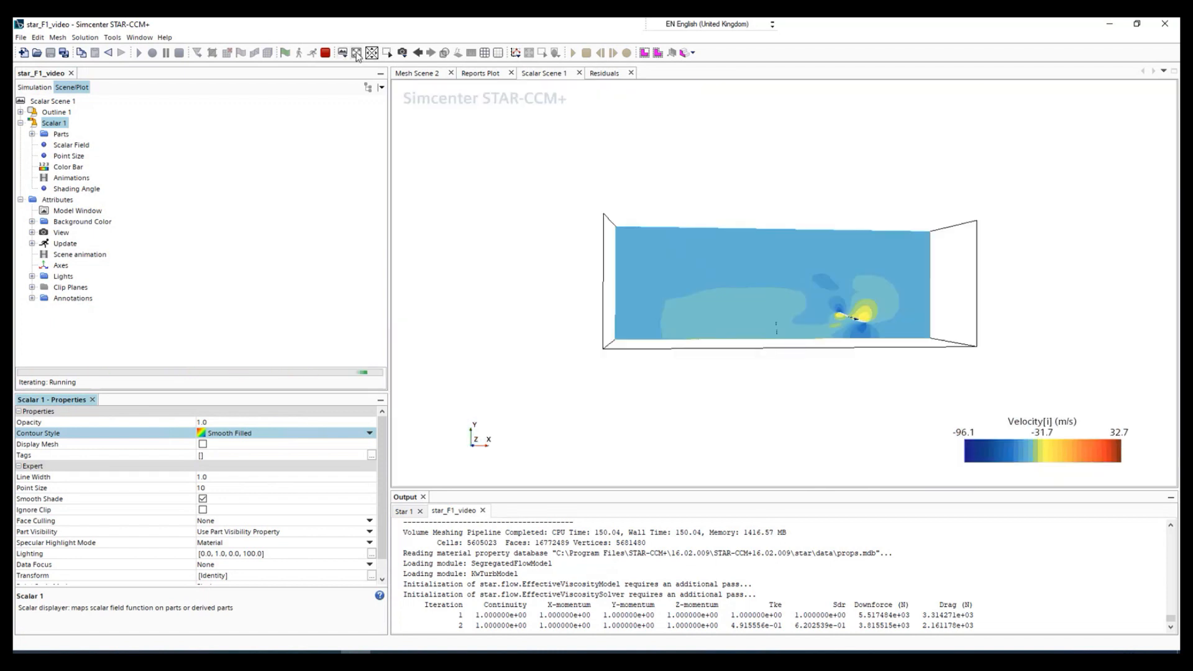
{"action": "scroll", "coordinate": [886, 347], "scroll_direction": "up", "scroll_amount": 5}
{"action": "scroll", "coordinate": [886, 347], "scroll_direction": "up", "scroll_amount": 5}
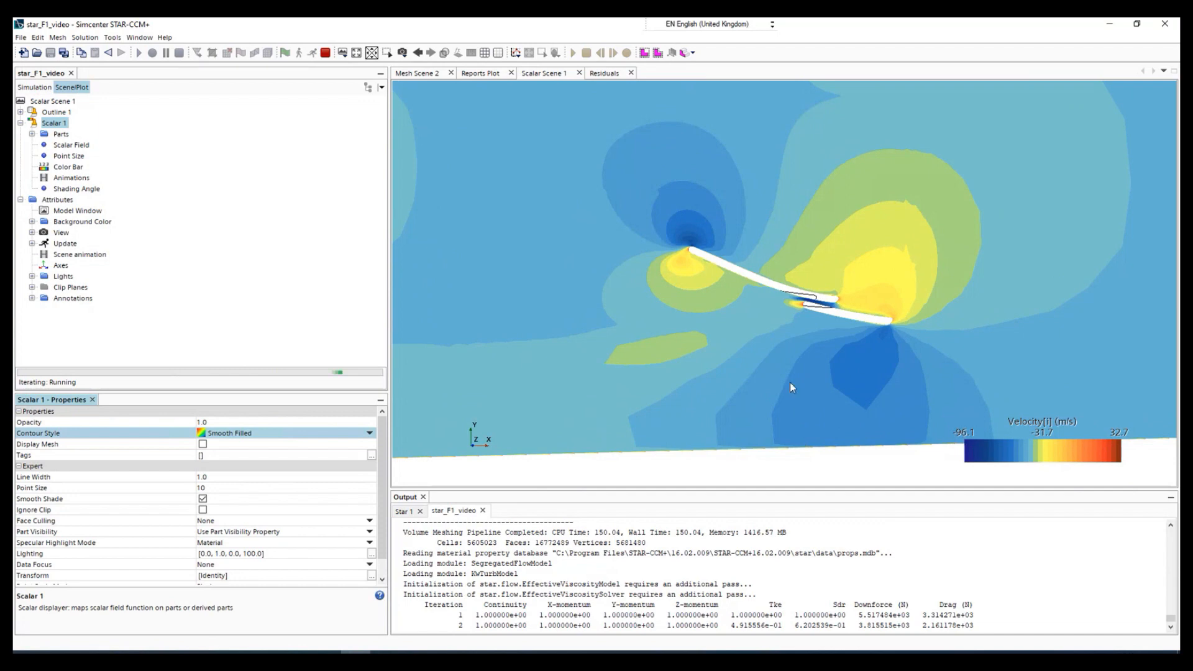
{"action": "scroll", "coordinate": [789, 382], "scroll_direction": "down", "scroll_amount": 6}
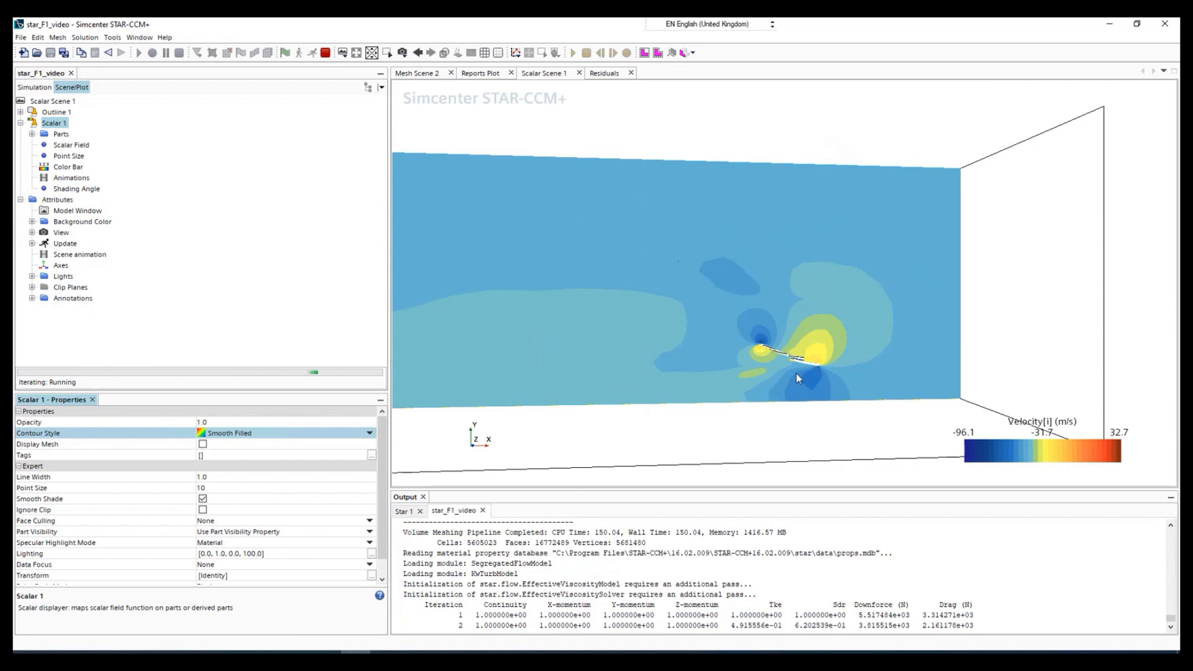
{"action": "scroll", "coordinate": [780, 371], "scroll_direction": "up", "scroll_amount": 8}
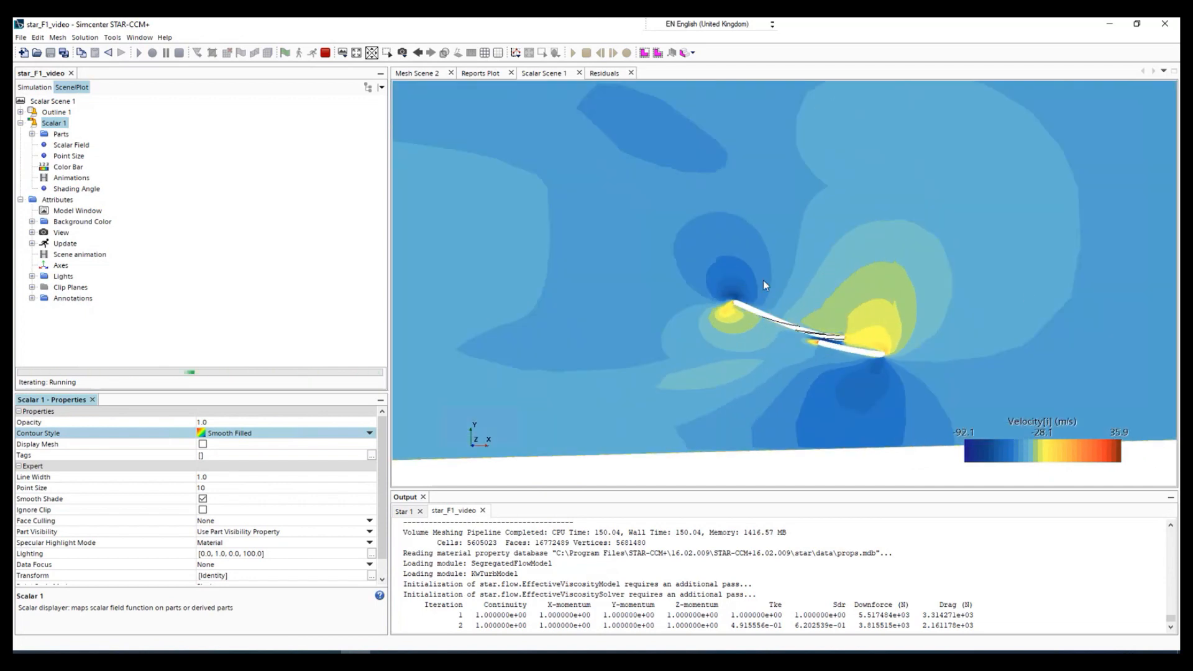
{"action": "scroll", "coordinate": [715, 341], "scroll_direction": "down", "scroll_amount": 8}
{"action": "scroll", "coordinate": [658, 351], "scroll_direction": "down", "scroll_amount": 2}
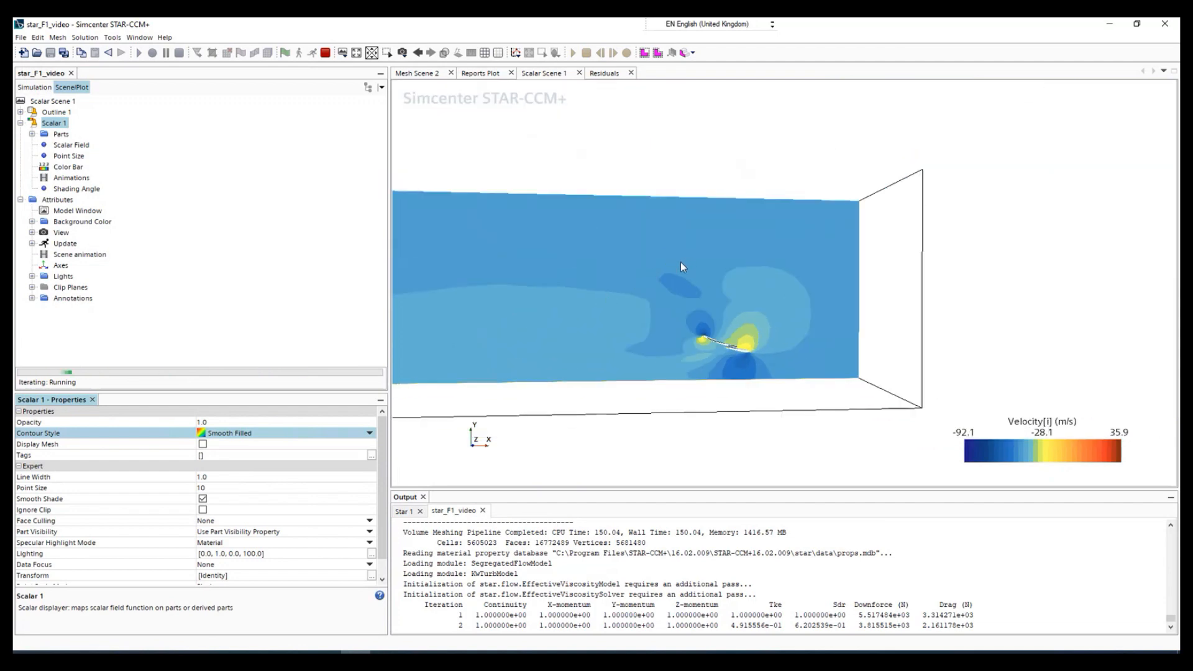
{"action": "left_click", "coordinate": [604, 73]}
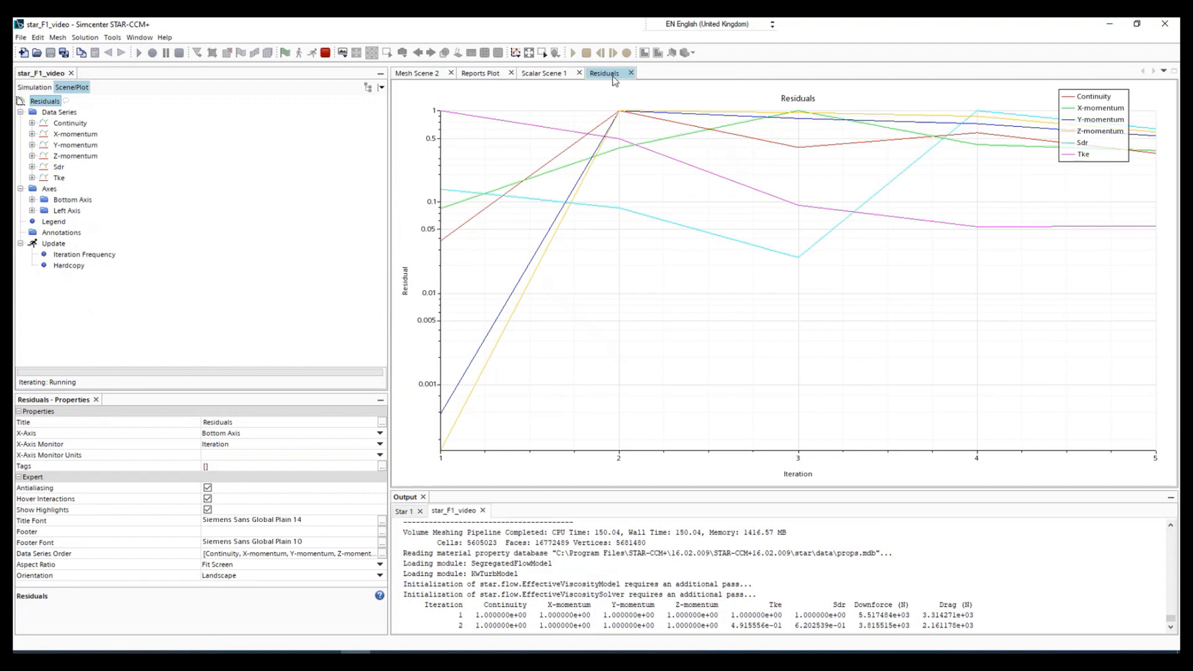
{"action": "left_click", "coordinate": [544, 73]}
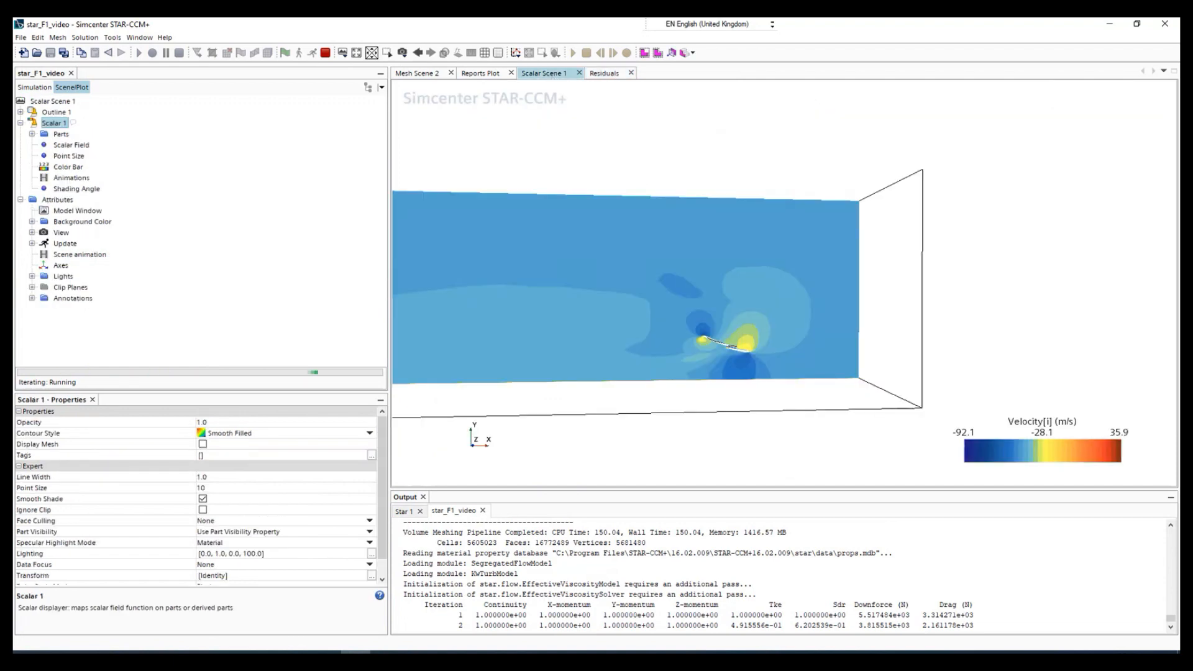